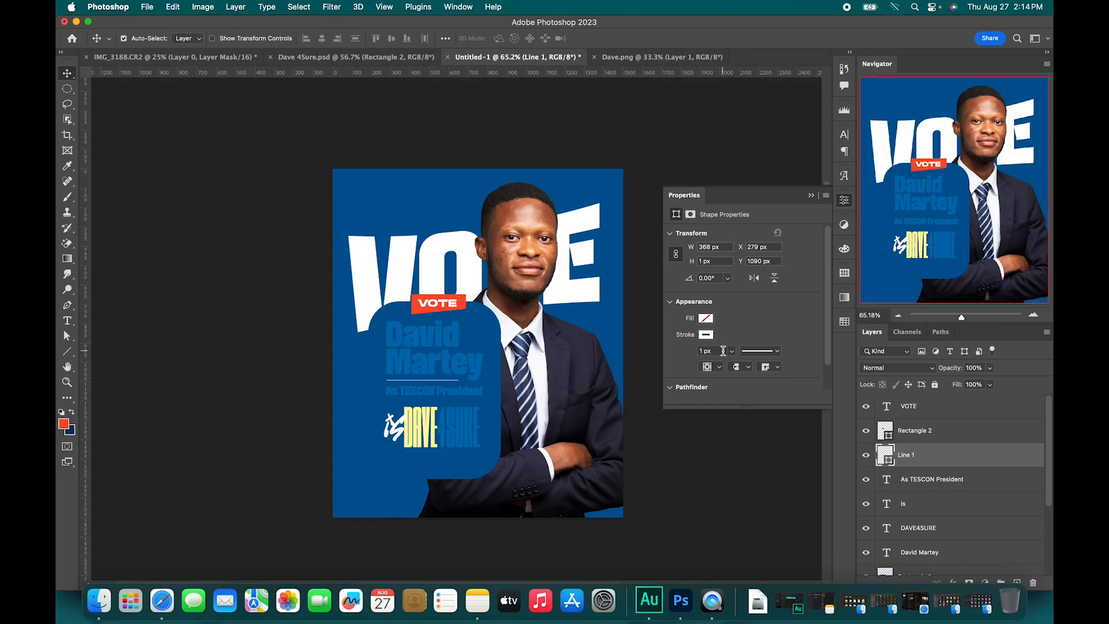
Set the stroke width of the white line under the candidate's name to 0.5 px.
key("BackSpace")
type("0.5")
key("Return")
Duplicate the thin line and move the copy straight down to sit between "As TESCON President" and the DAVE4SURE slogan.
key("super+j")
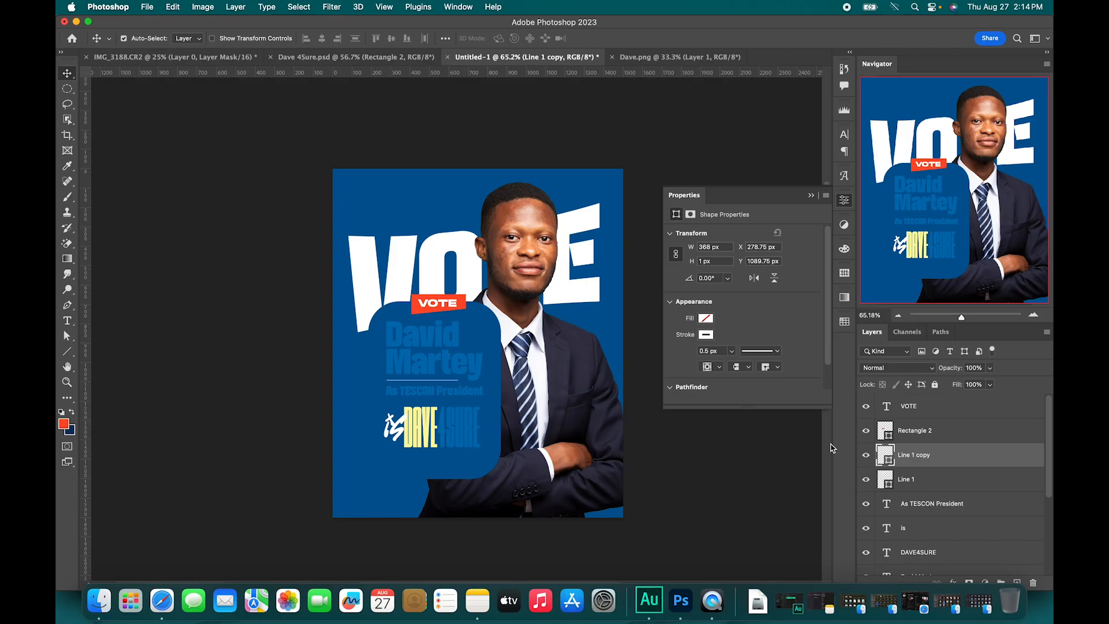
key("shift+Down")
key("shift+Down")
key("shift+Down")
key("shift+Down")
key("shift+Down")
key("shift+Down")
key("shift+Down")
key("shift+Down")
key("shift+Down")
key("shift+Down")
key("shift+Down")
Lengthen the copied line to about 493 px by extending its right end point to the end of "As TESCON President".
key("a")
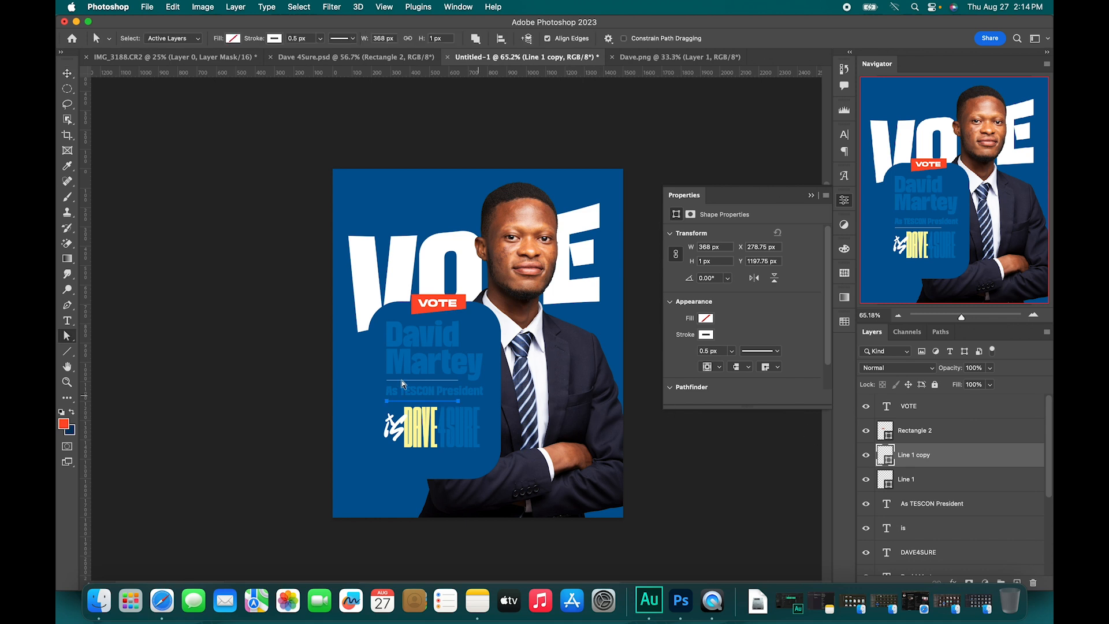
left_click(457, 400)
key("v")
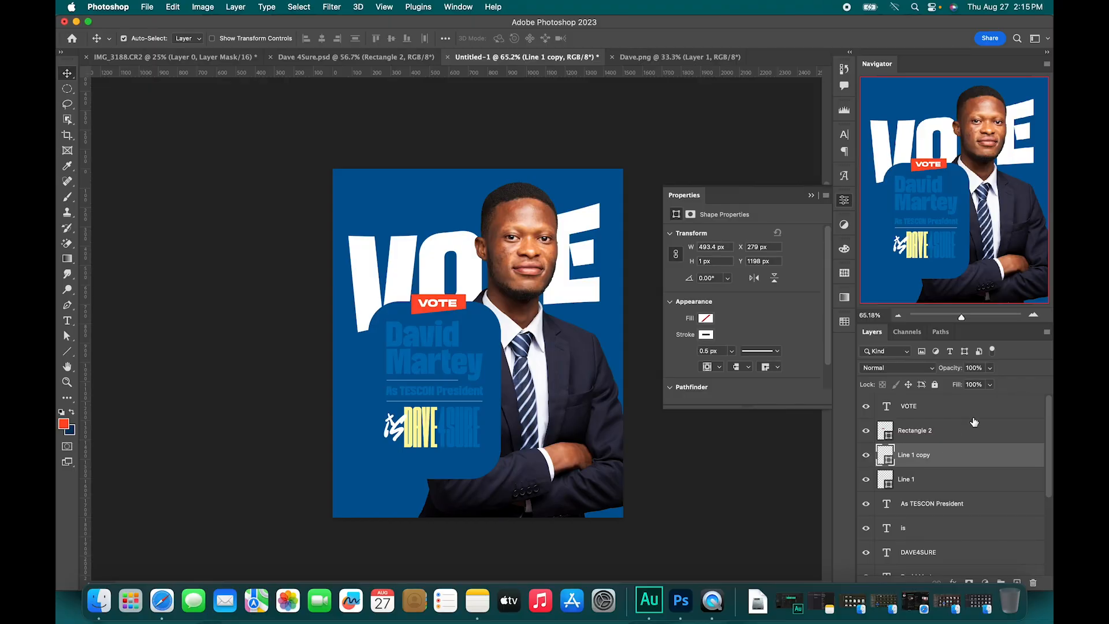
Above the Rectangle 2 layer, draw a circle about 13 px wide at the right end of the upper line.
left_click(954, 432)
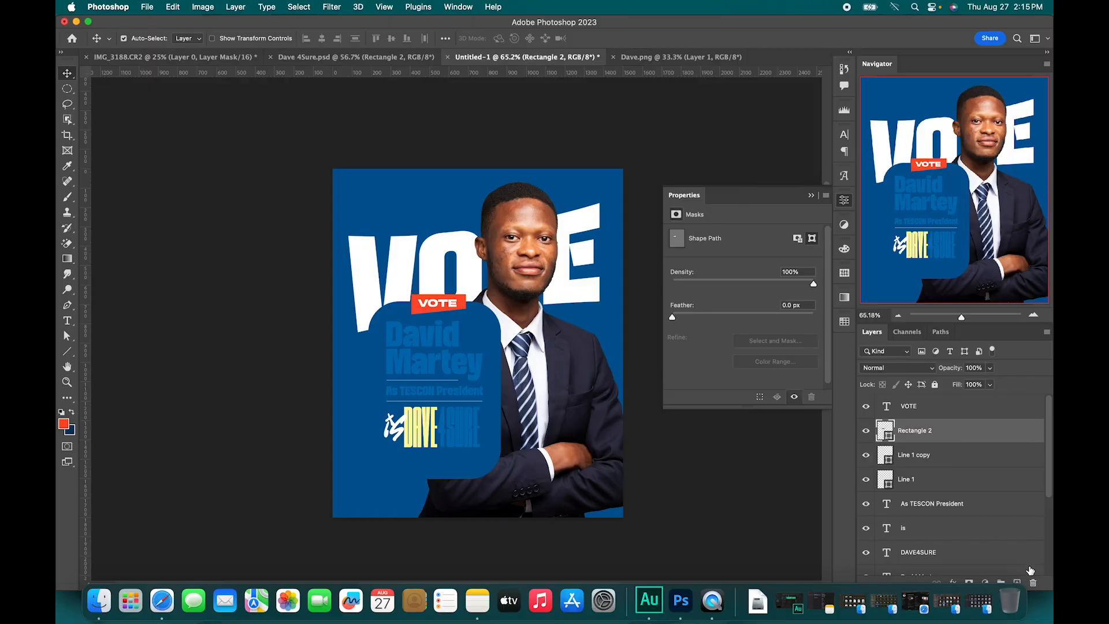
left_click(1015, 581)
key("u")
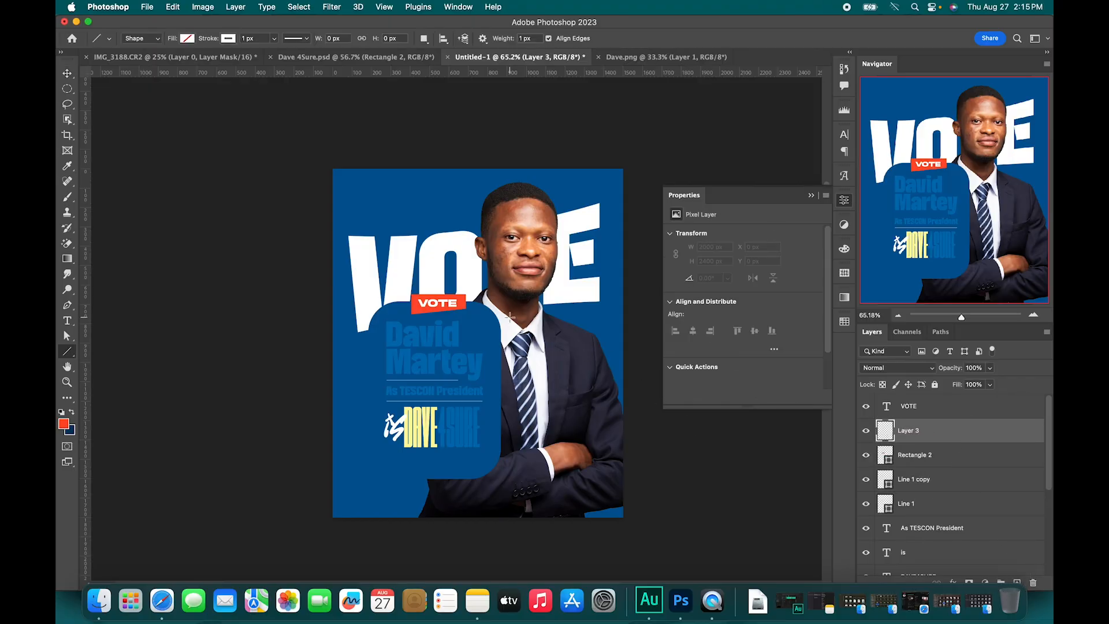
left_click(67, 351)
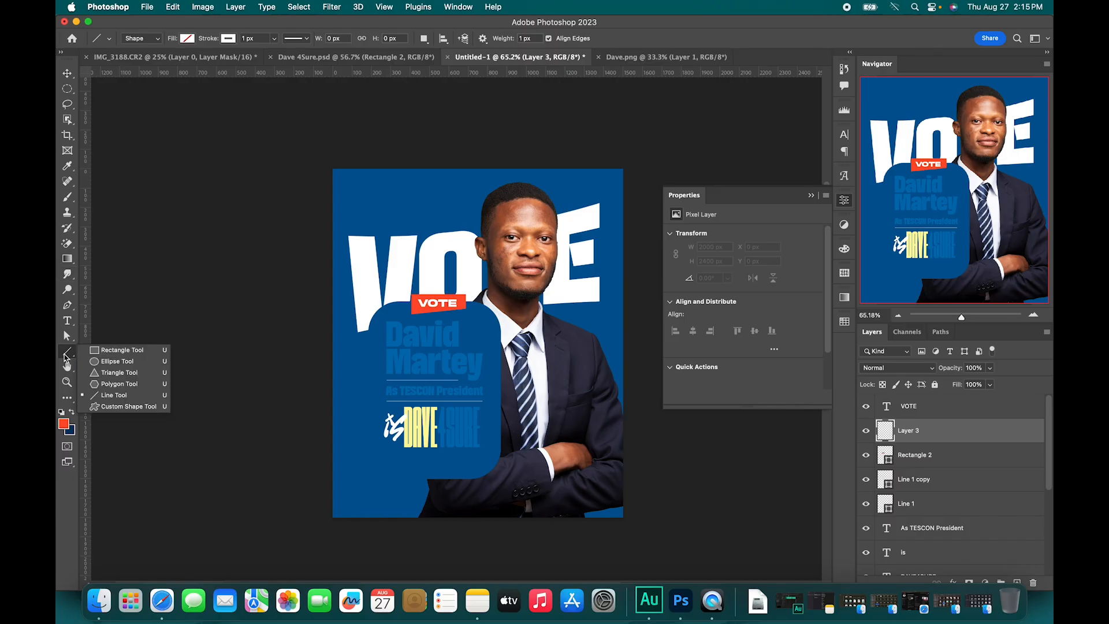
left_click(135, 362)
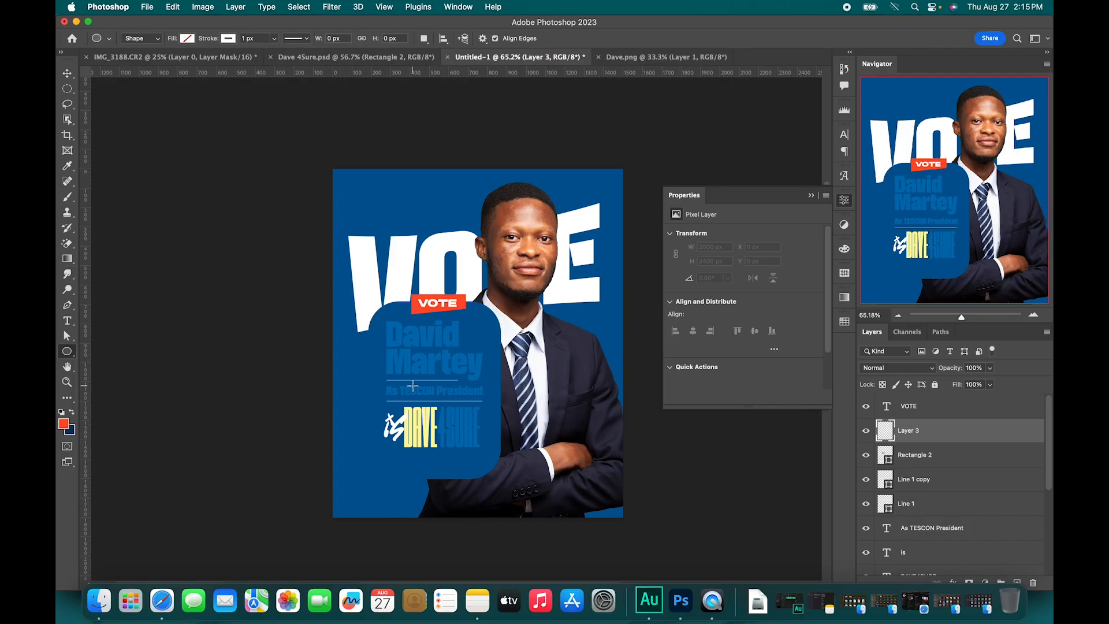
key("z")
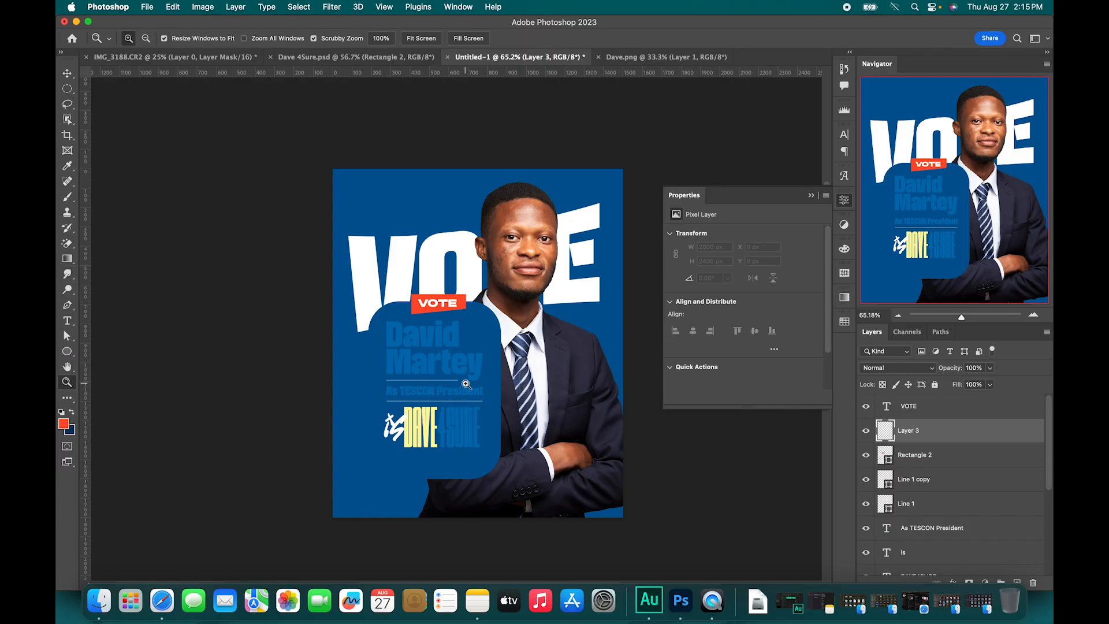
left_click_drag(457, 388, 543, 371)
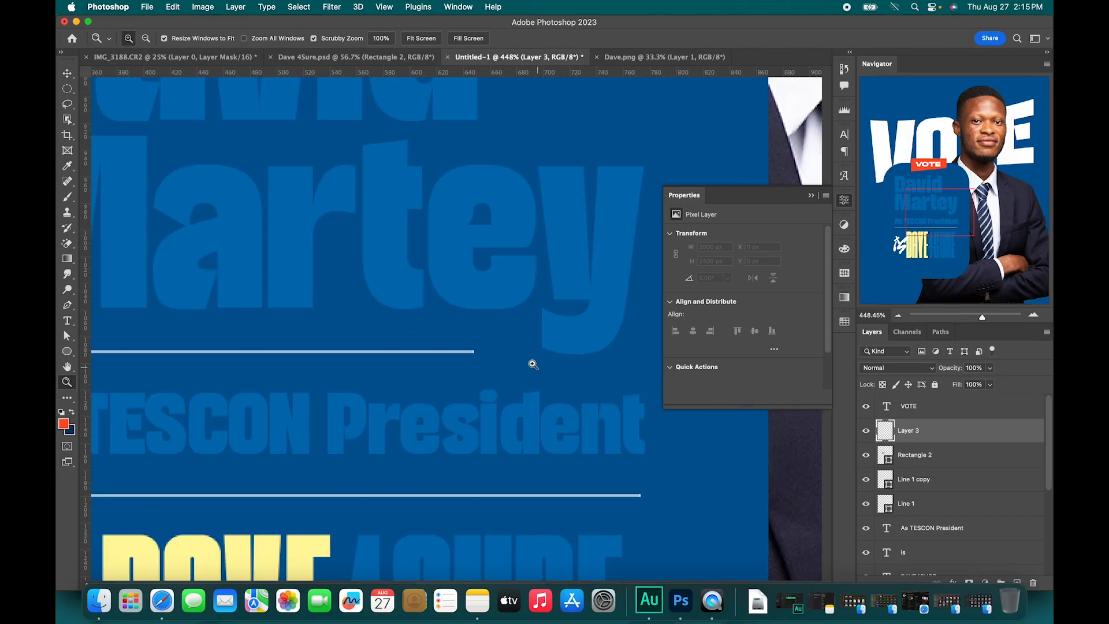
key("u")
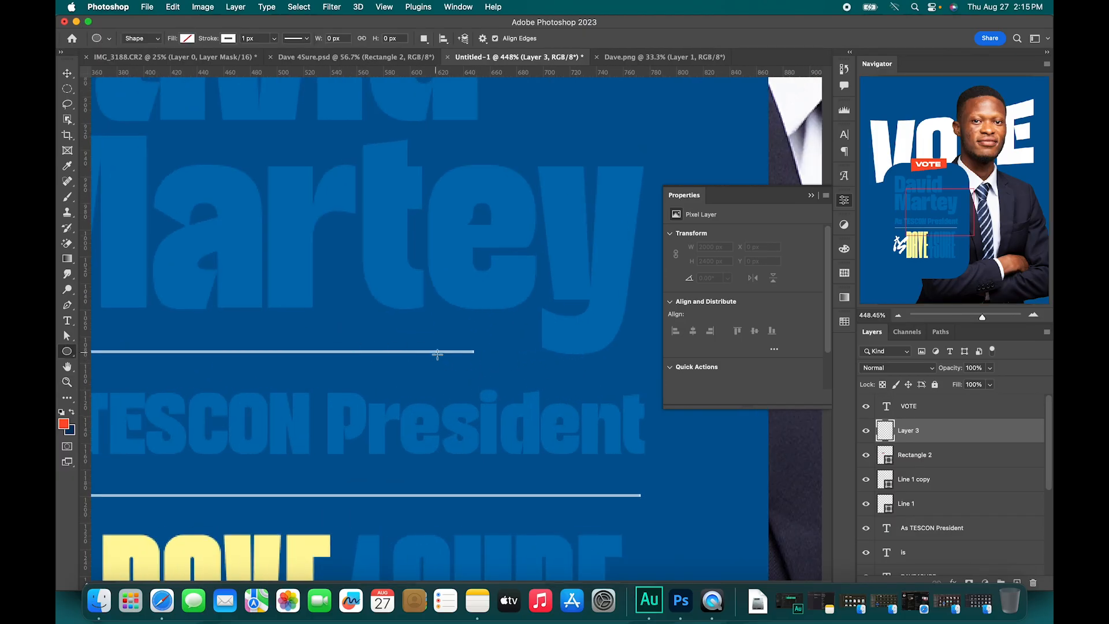
left_click_drag(471, 345, 489, 366)
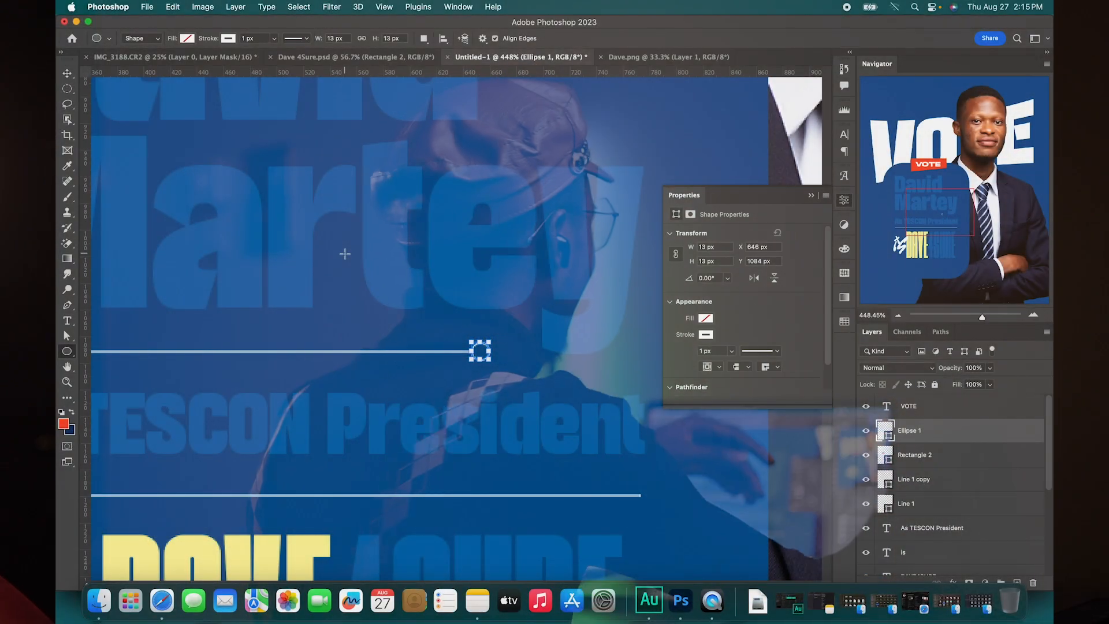
Give the small circle a solid white fill and remove its stroke.
left_click(229, 39)
left_click(160, 62)
left_click(191, 39)
left_click(113, 101)
left_click(68, 74)
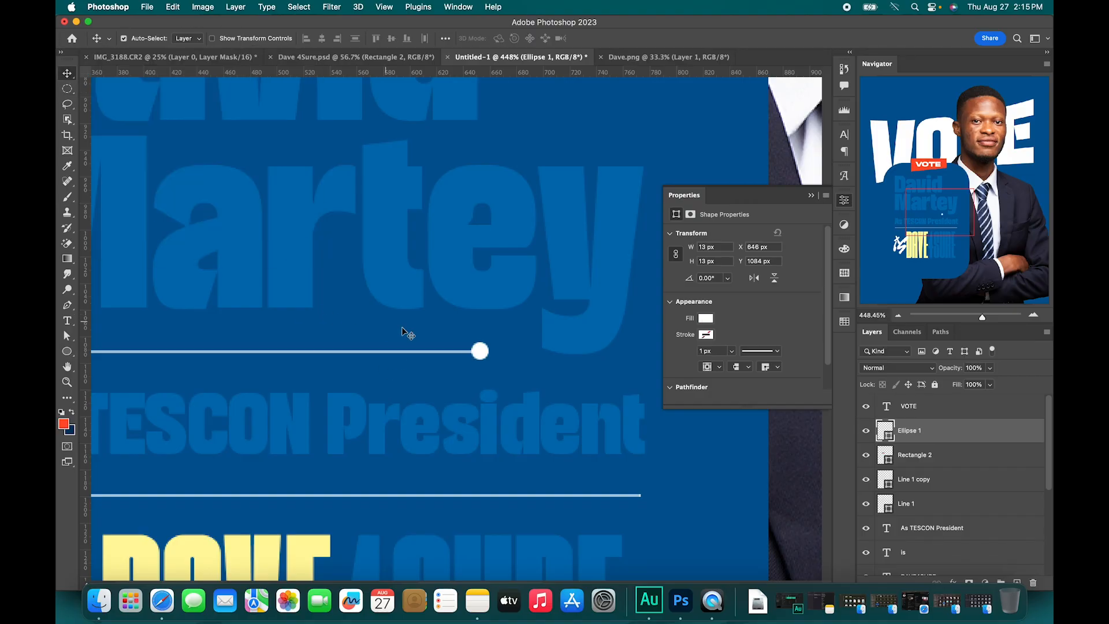
Recolour the candidate's name text to white (ffffff).
key("super")
key("super+0")
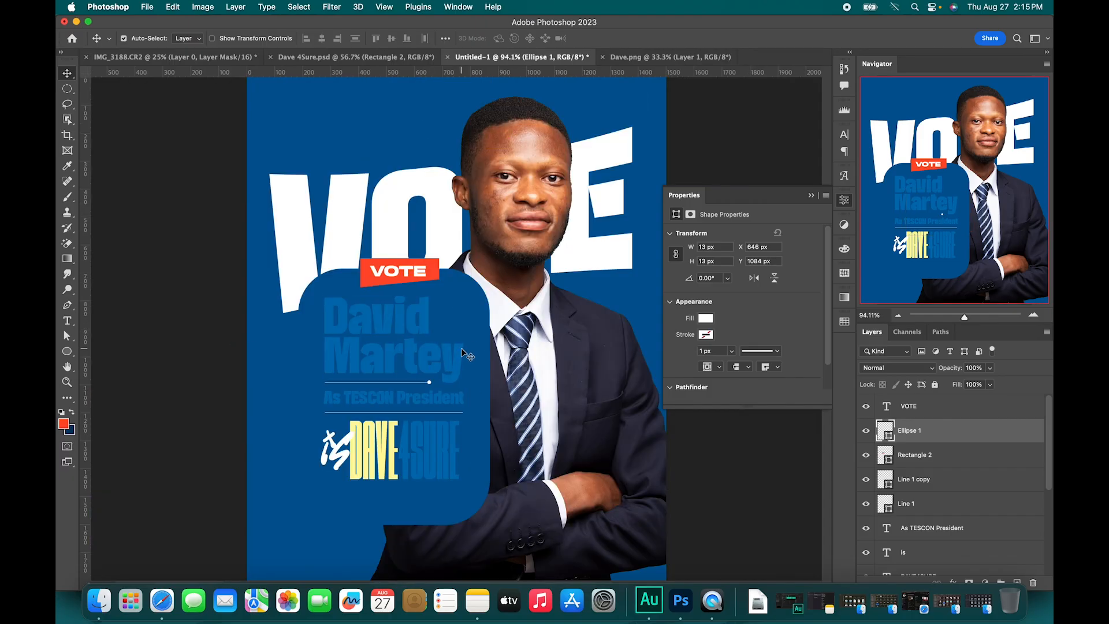
left_click(376, 342)
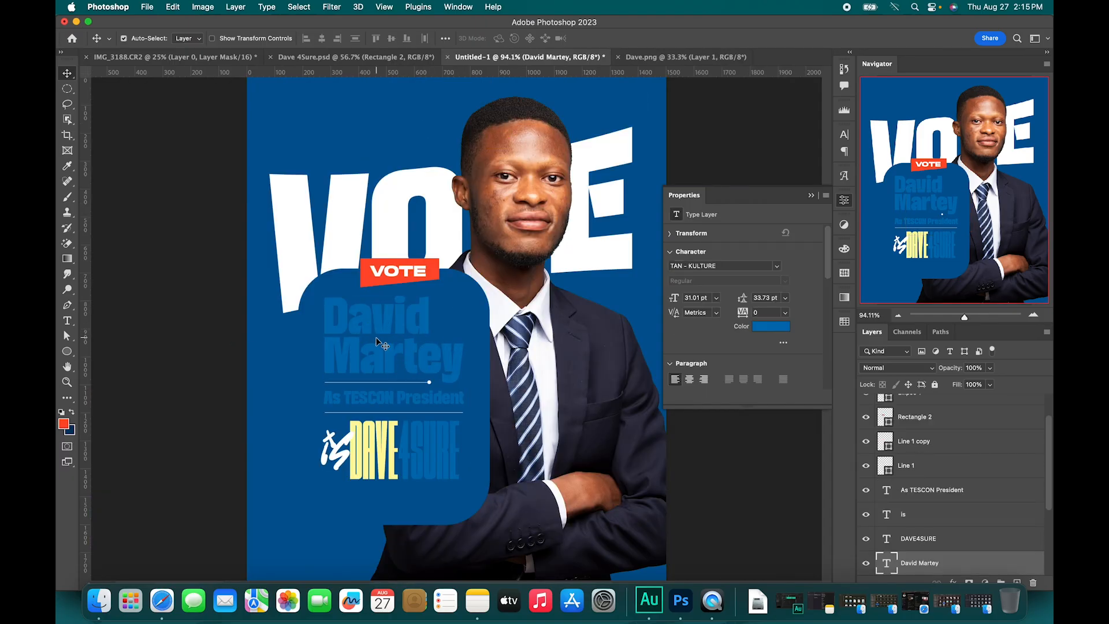
double_click(377, 342)
left_click(541, 39)
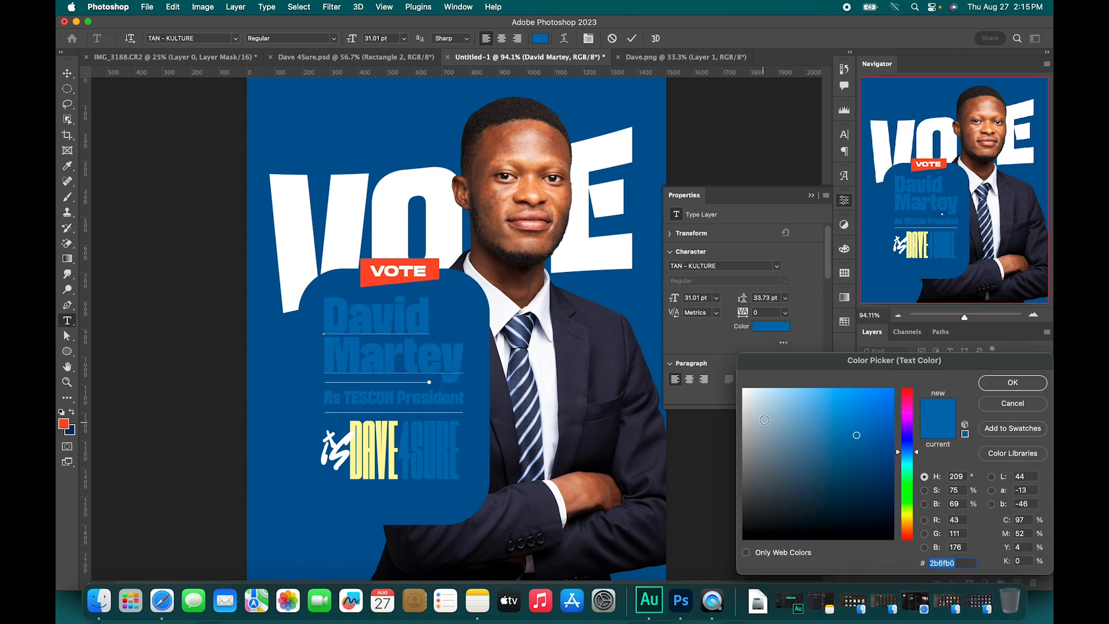
left_click_drag(764, 420, 682, 351)
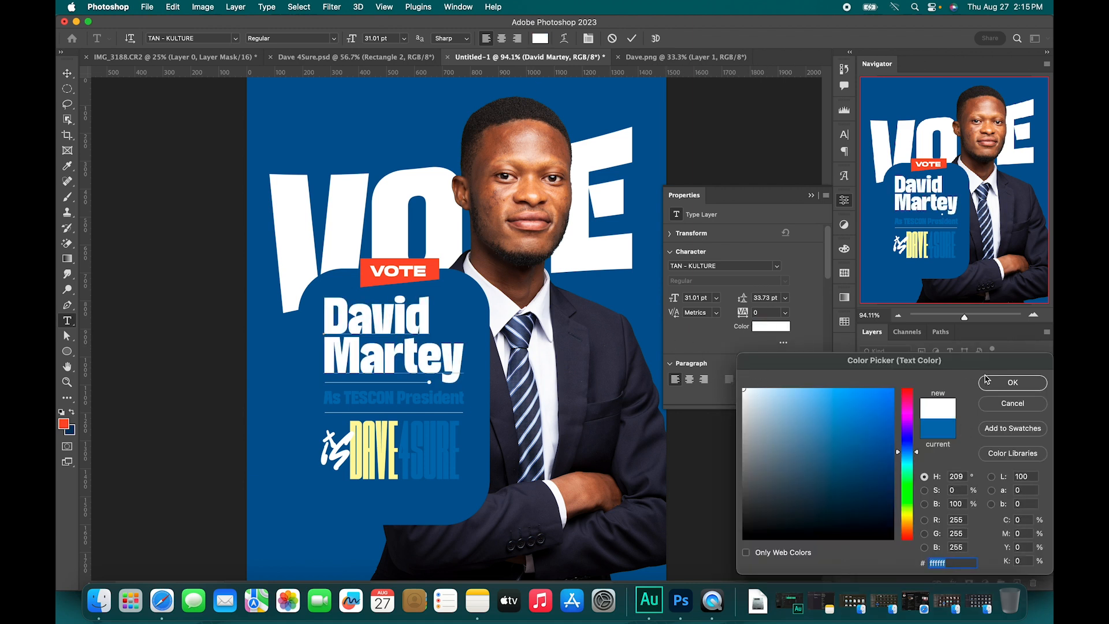
left_click(1003, 389)
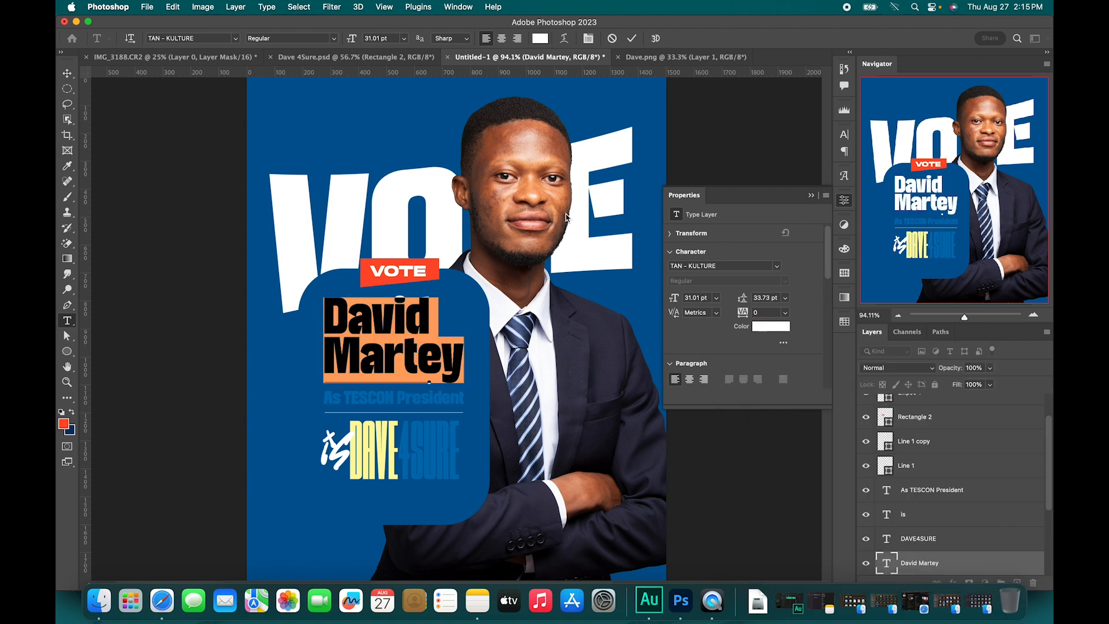
left_click(631, 38)
Recolour the "As TESCON President" text to pale blue (daedff).
left_click(421, 398)
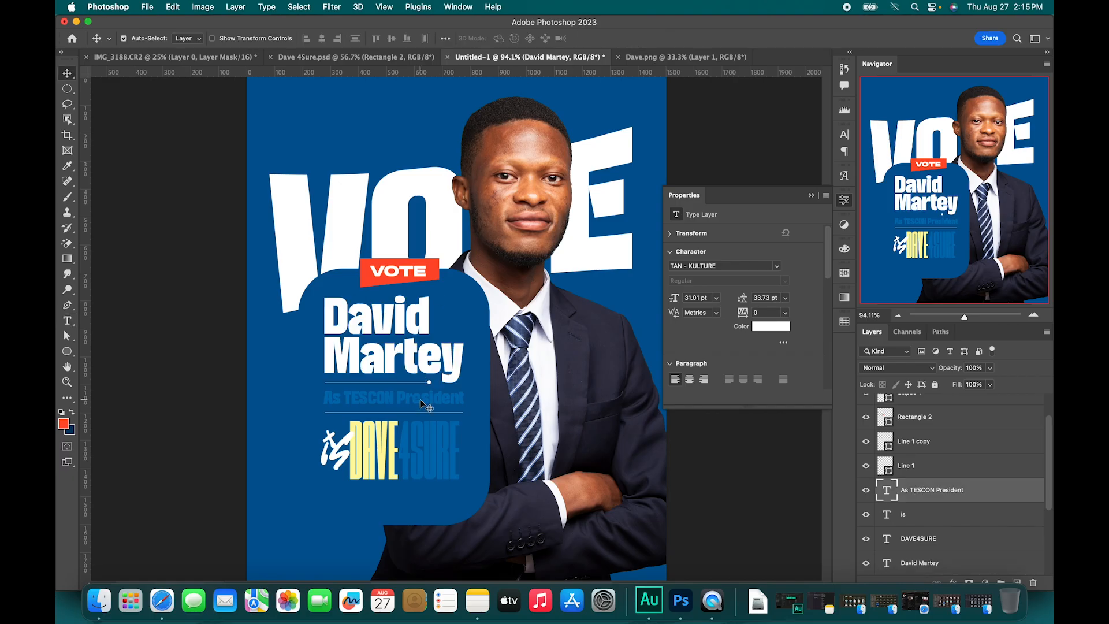
key("super+a")
left_click(540, 38)
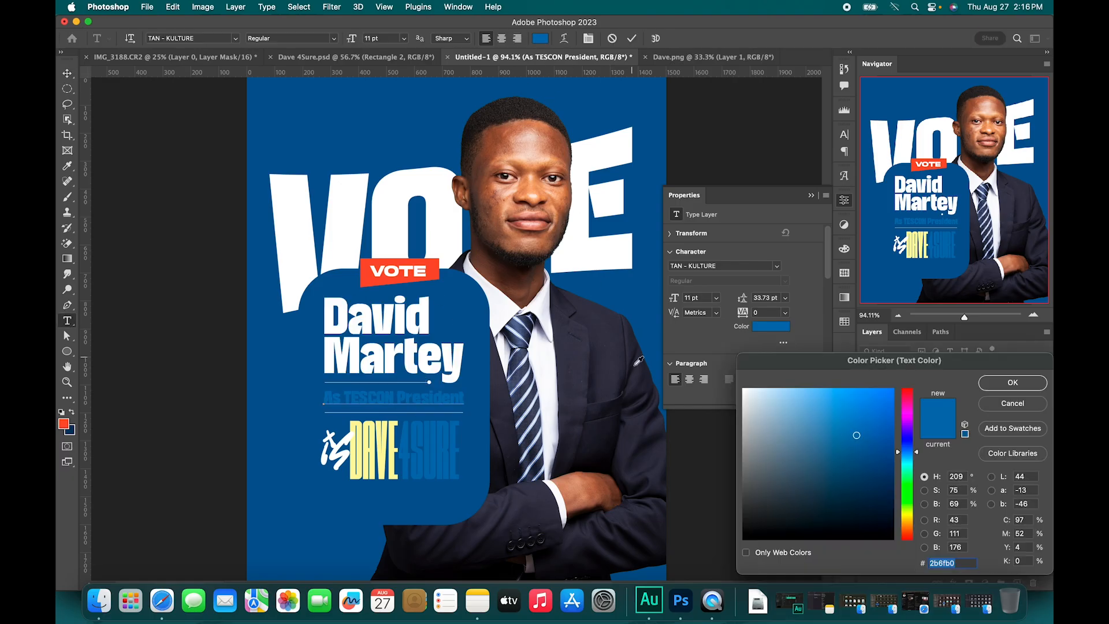
left_click(744, 390)
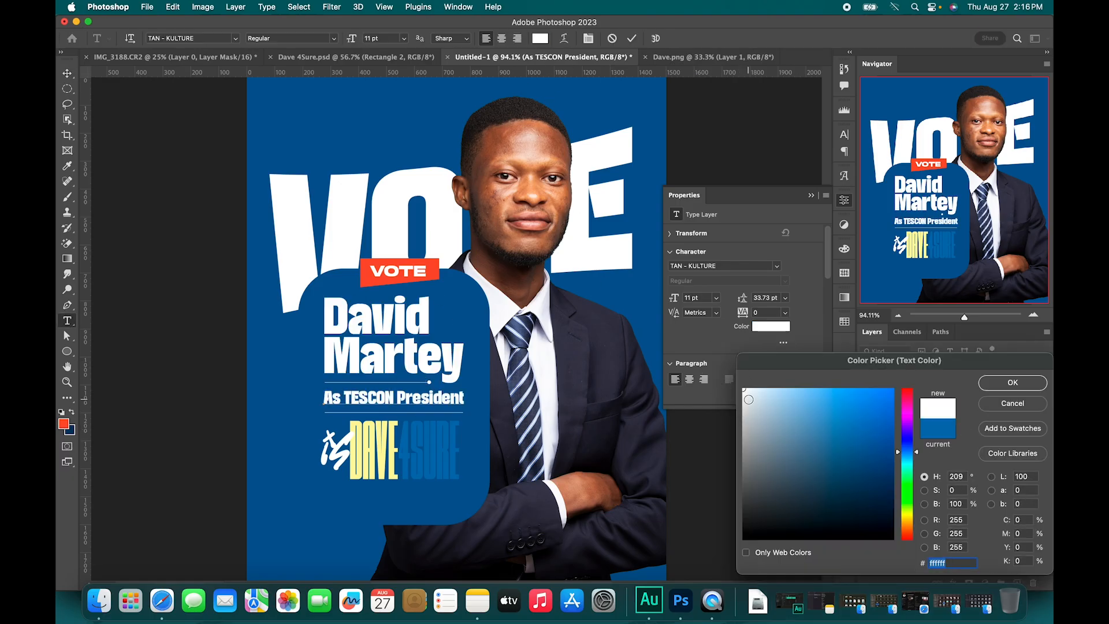
left_click(743, 392)
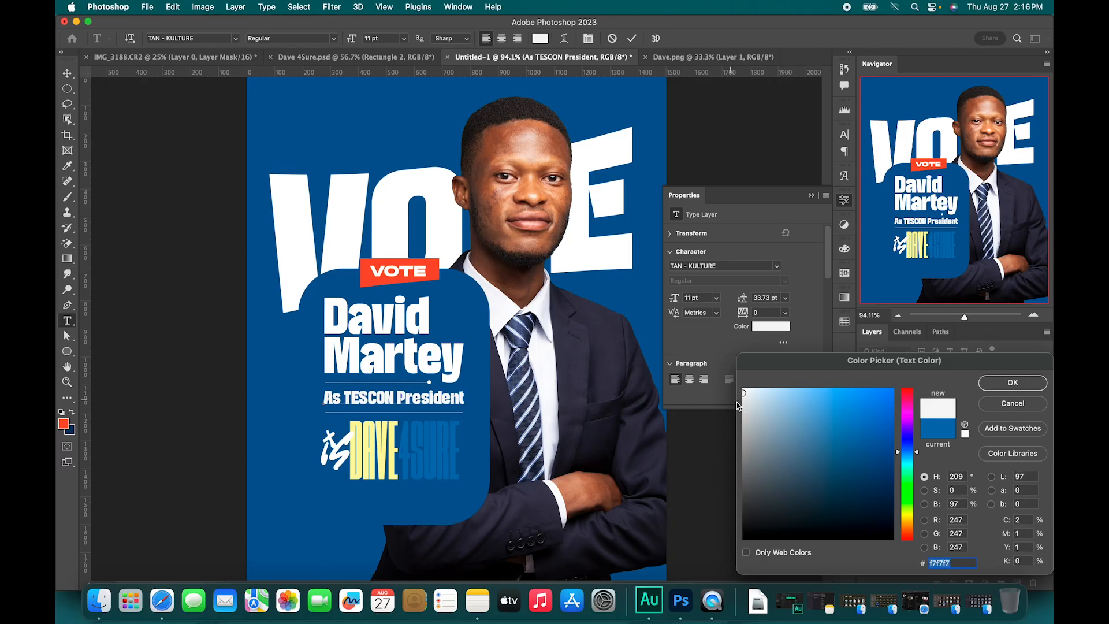
left_click(742, 397)
left_click_drag(755, 388, 765, 387)
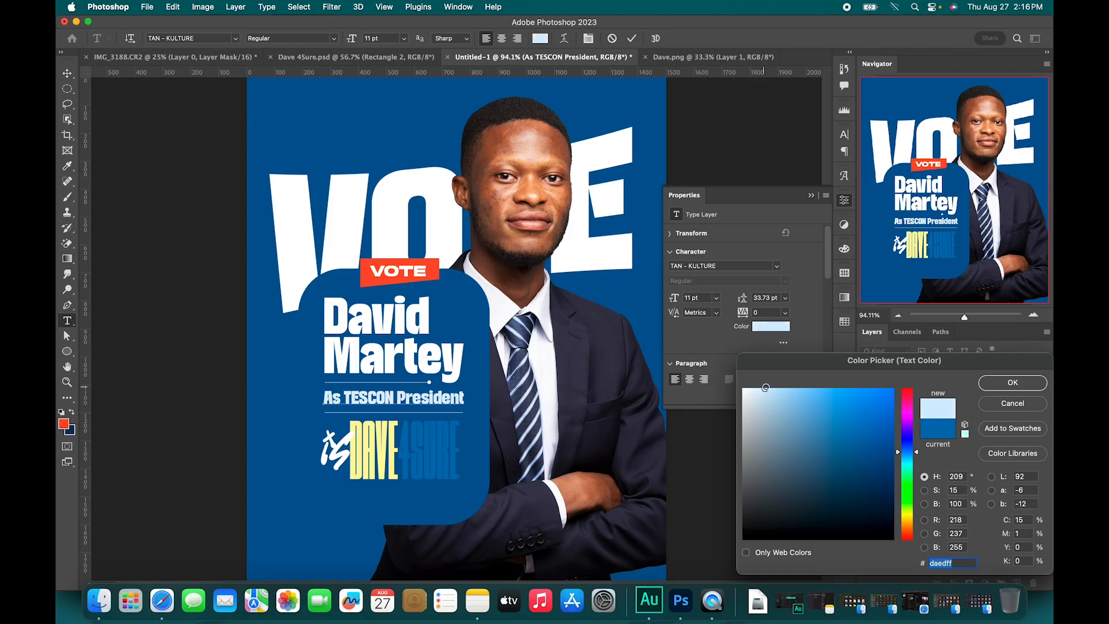
left_click(999, 386)
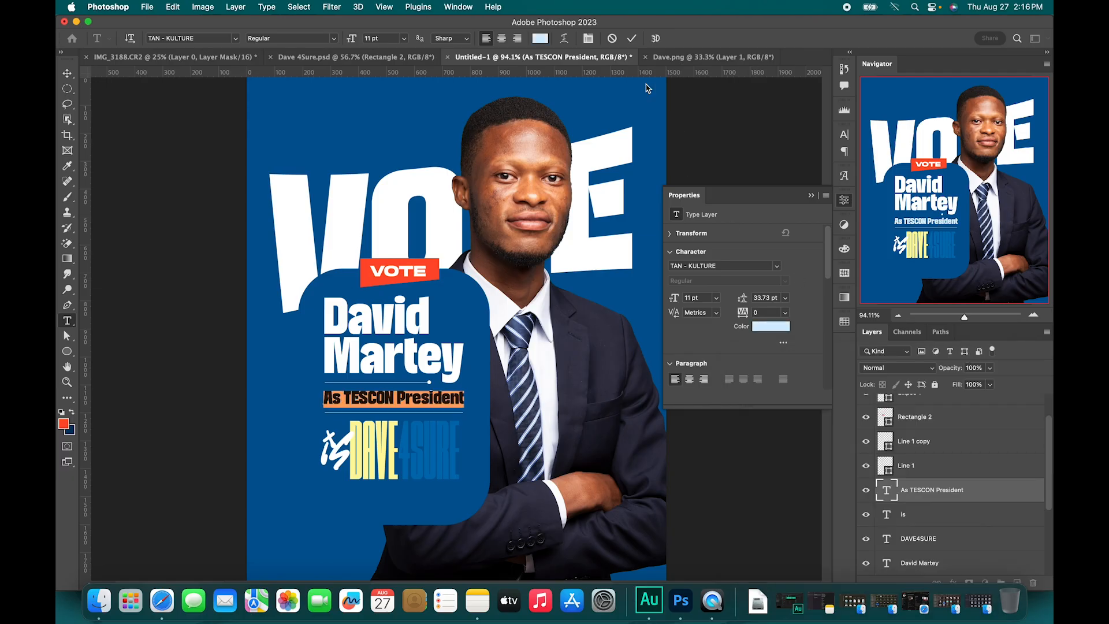
left_click(633, 39)
key("v")
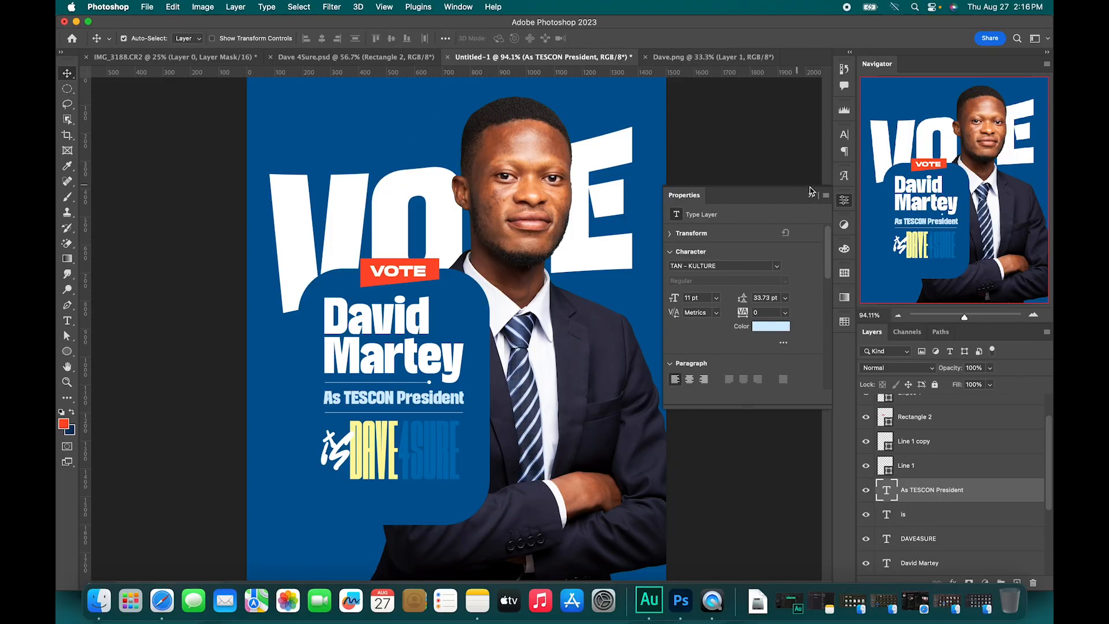
Put the large background VOTE text into a layer group and add a new empty layer above it inside the group.
left_click(811, 196)
scroll(465, 263, "up", 2)
scroll(465, 263, "down", 3)
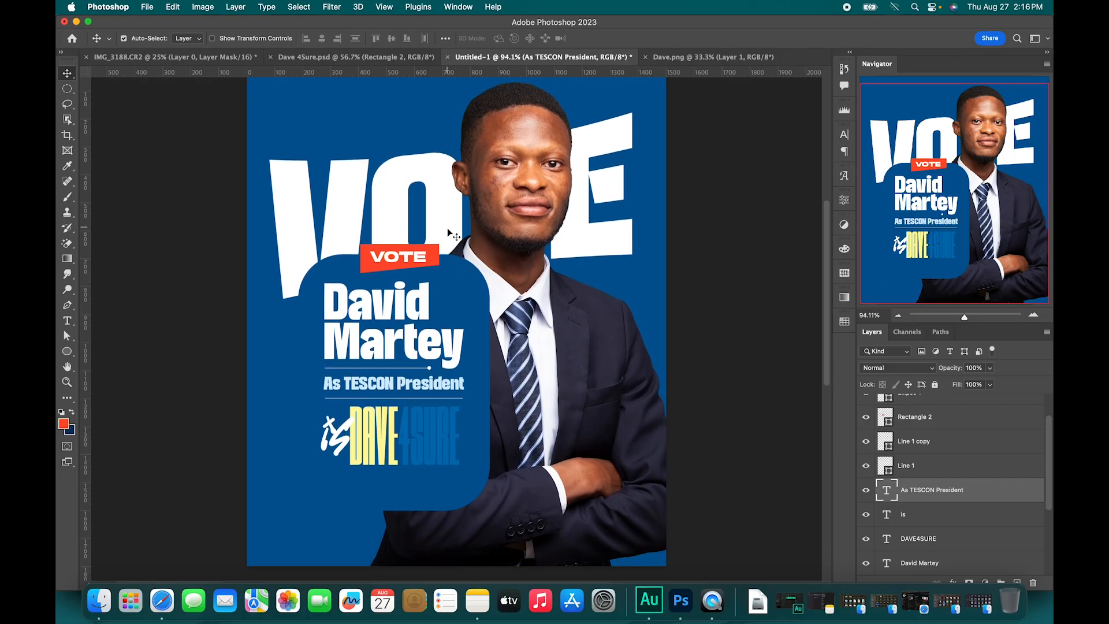
left_click(448, 206)
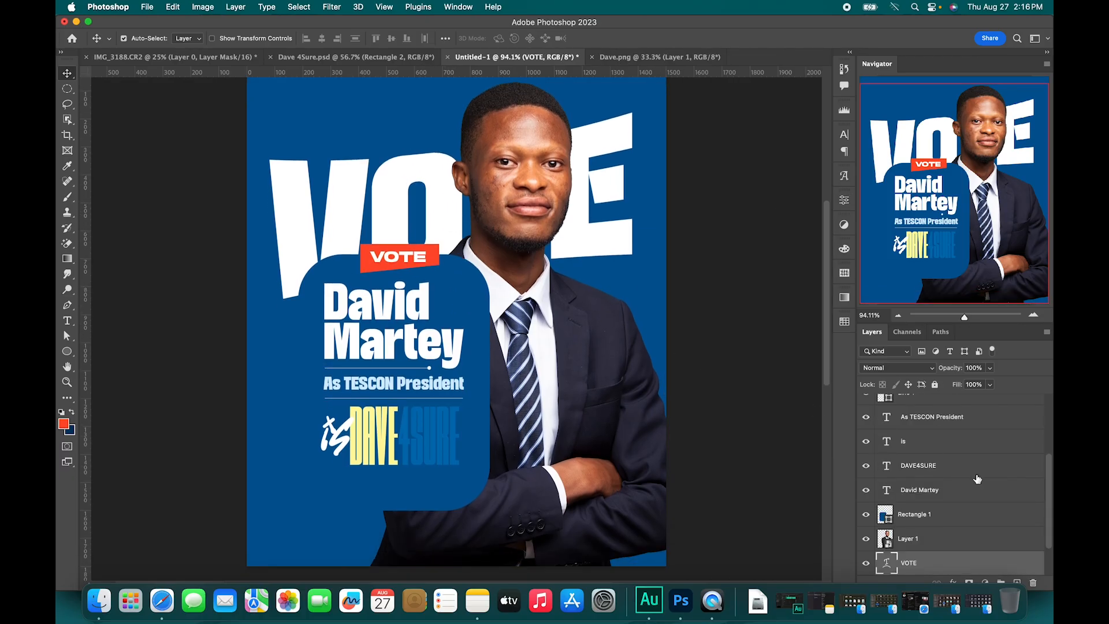
scroll(947, 486, "down", 2)
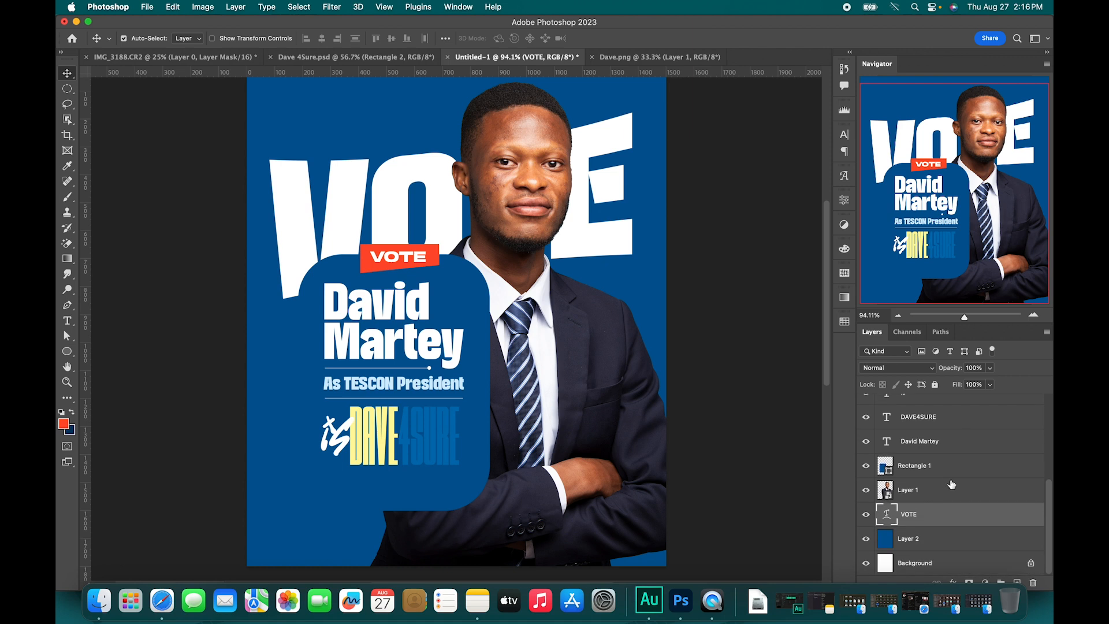
key("super+g")
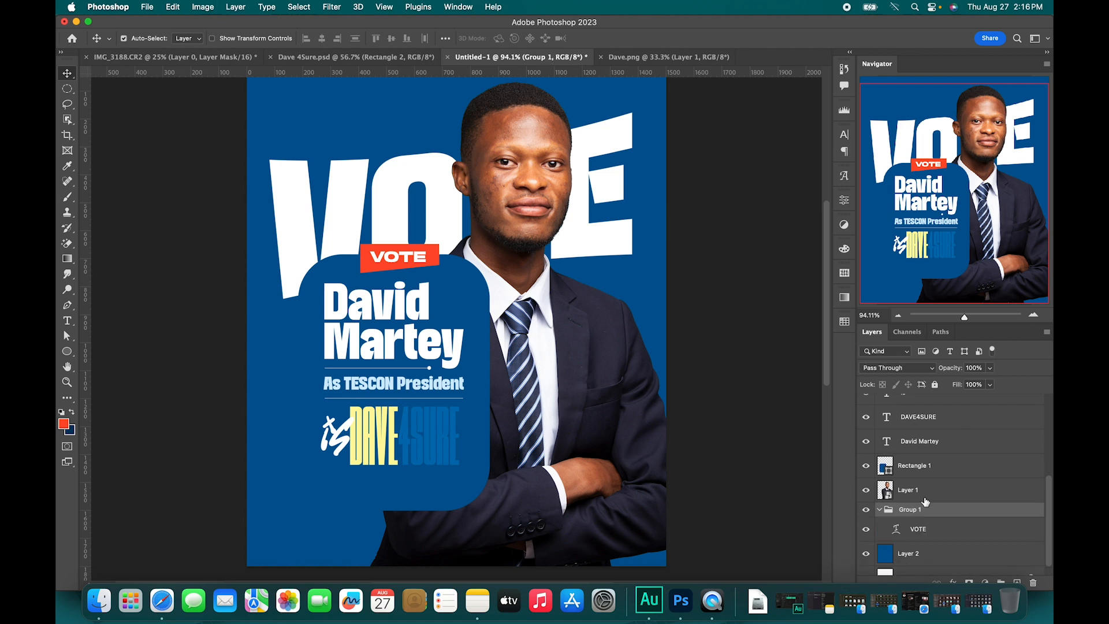
left_click(954, 531)
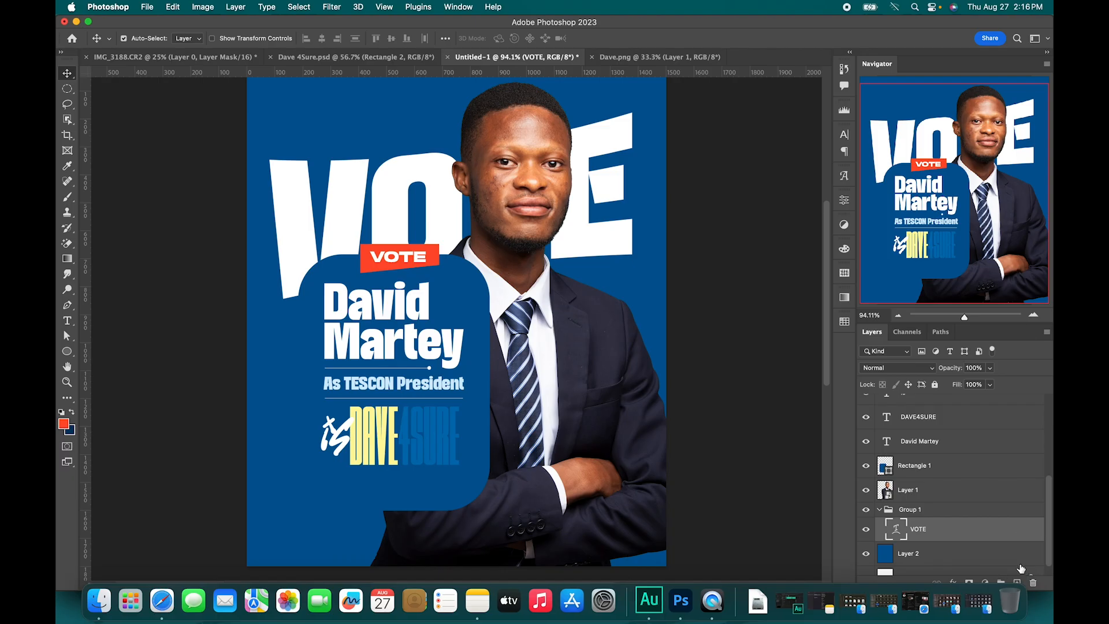
left_click(1019, 582)
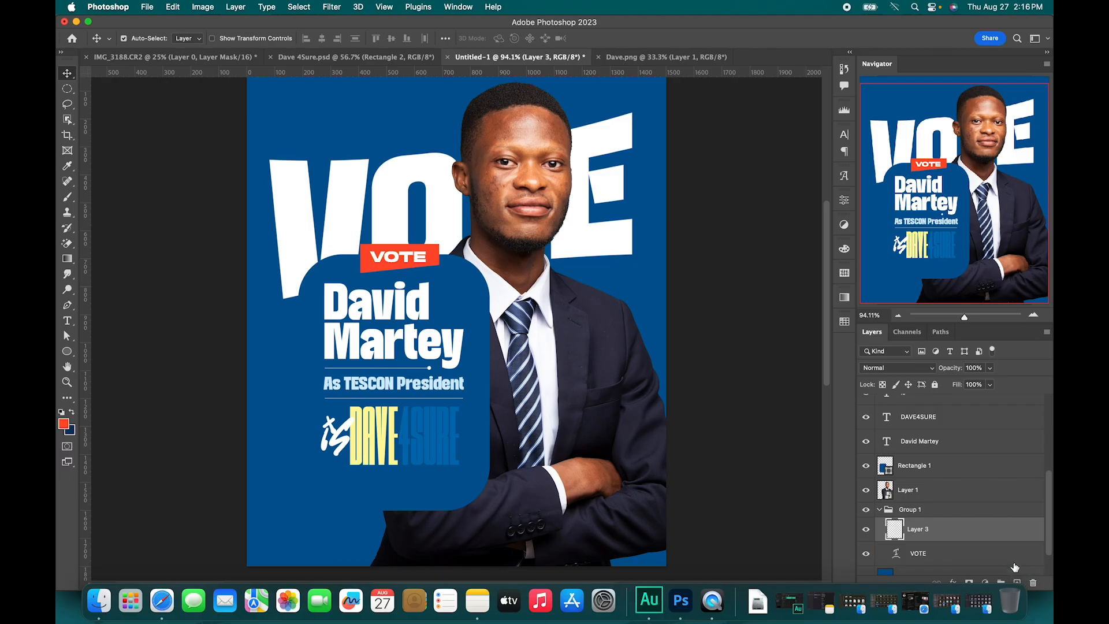
Set the foreground colour to black (000000) and draw a vertical gradient on the new layer, dark at the poster's bottom and fading out toward its top.
key("g")
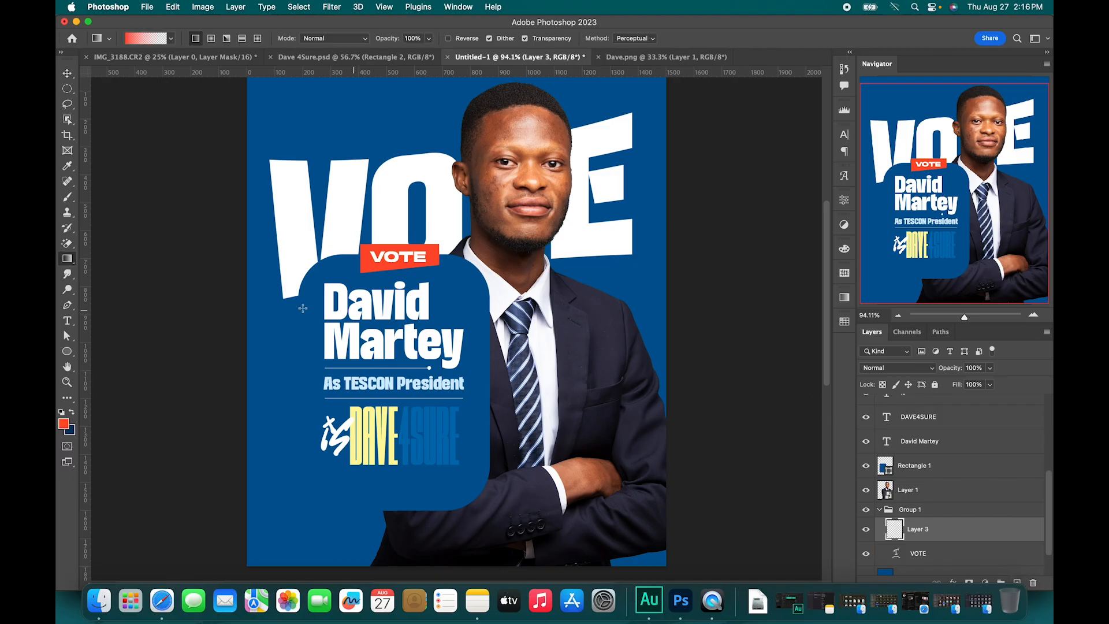
left_click(64, 426)
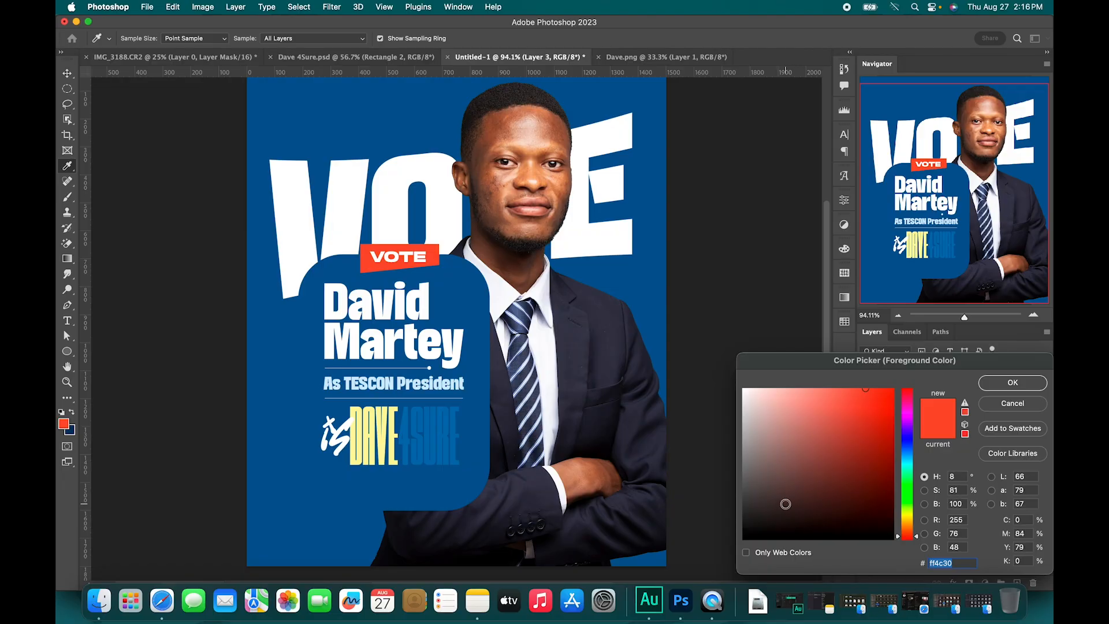
left_click_drag(782, 503, 717, 555)
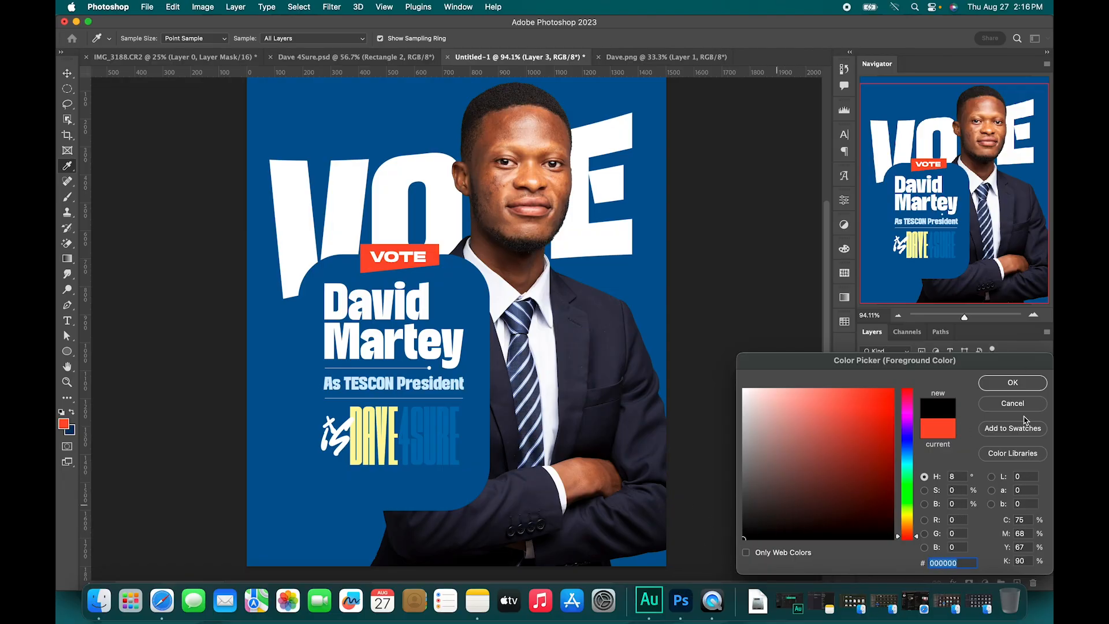
left_click(1004, 384)
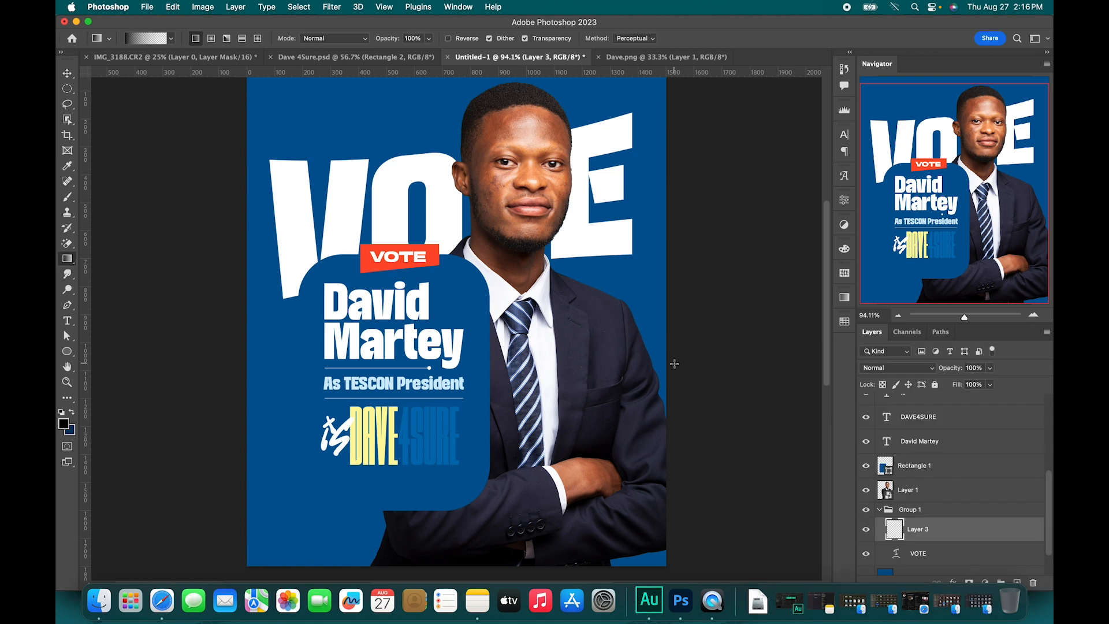
scroll(431, 414, "up", 3)
left_click_drag(472, 424, 489, 81)
key("v")
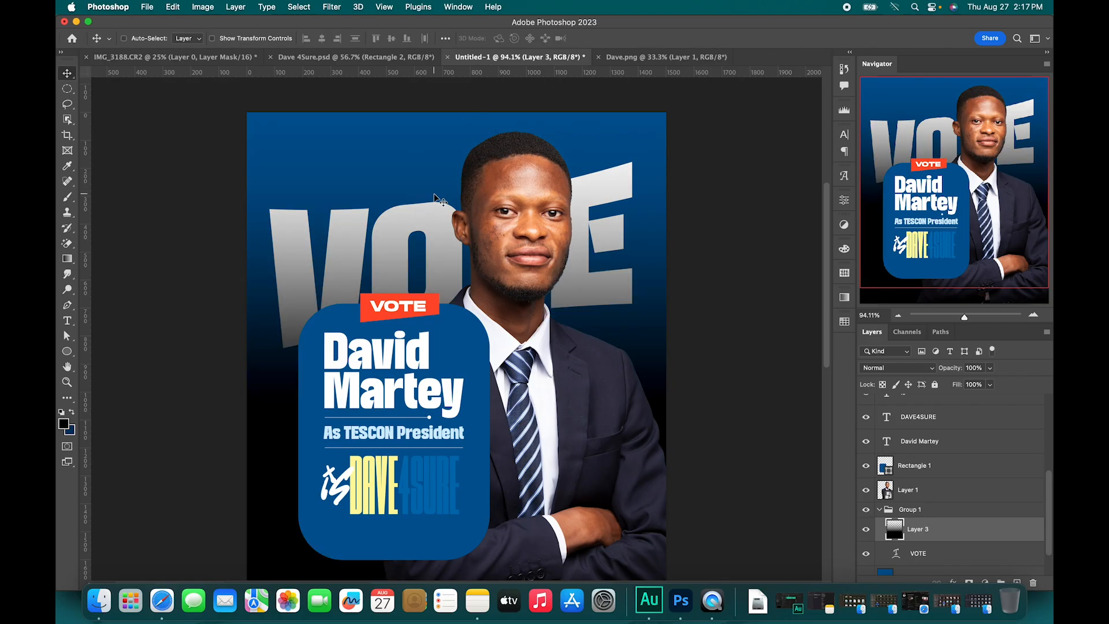
Mask the group holding the gradient with the outline of the background VOTE lettering, and load that outline as a selection again.
key("super+minus")
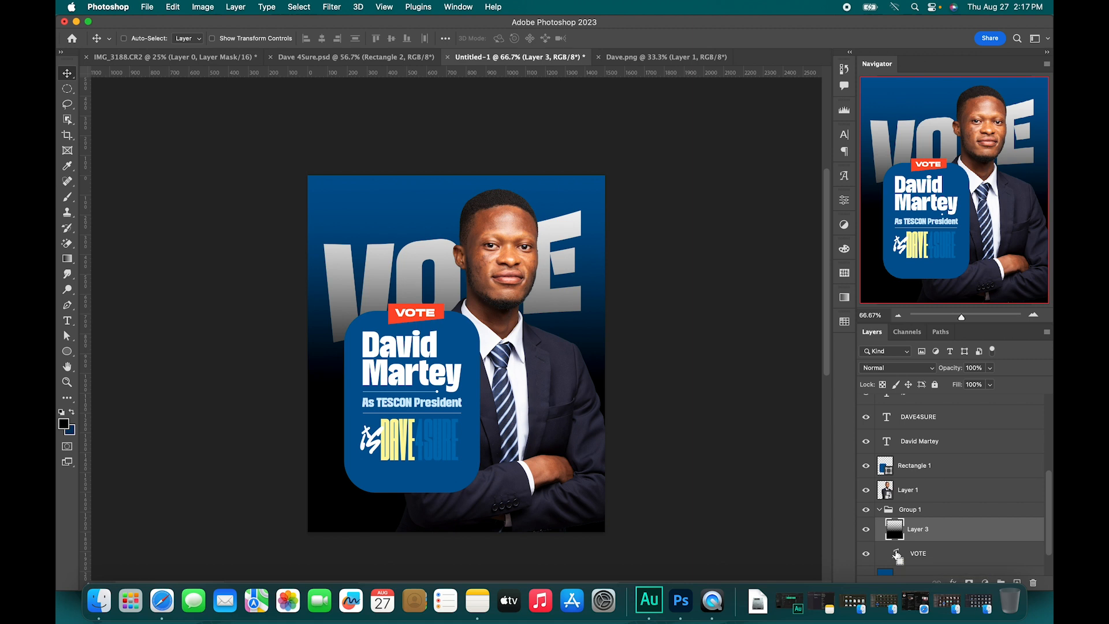
left_click(897, 556, "super")
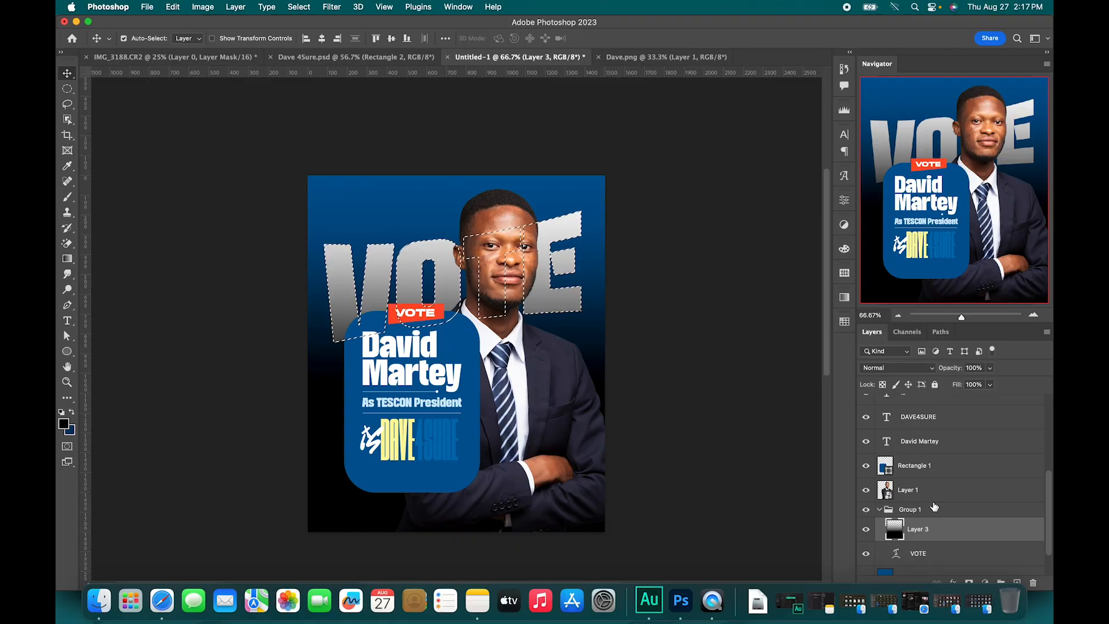
left_click(936, 511)
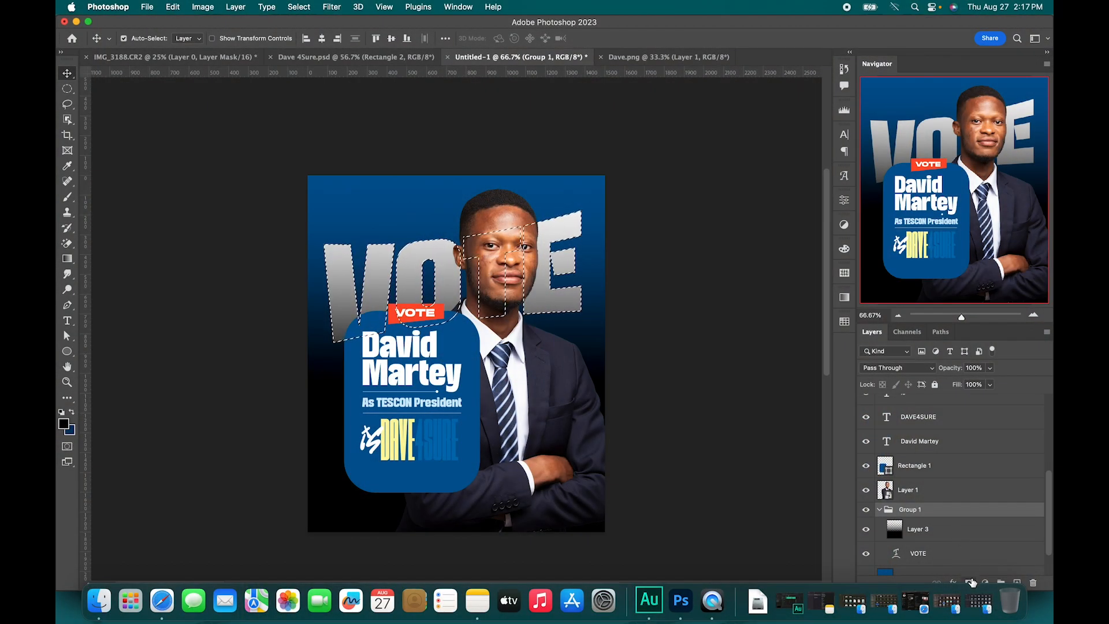
left_click(971, 582)
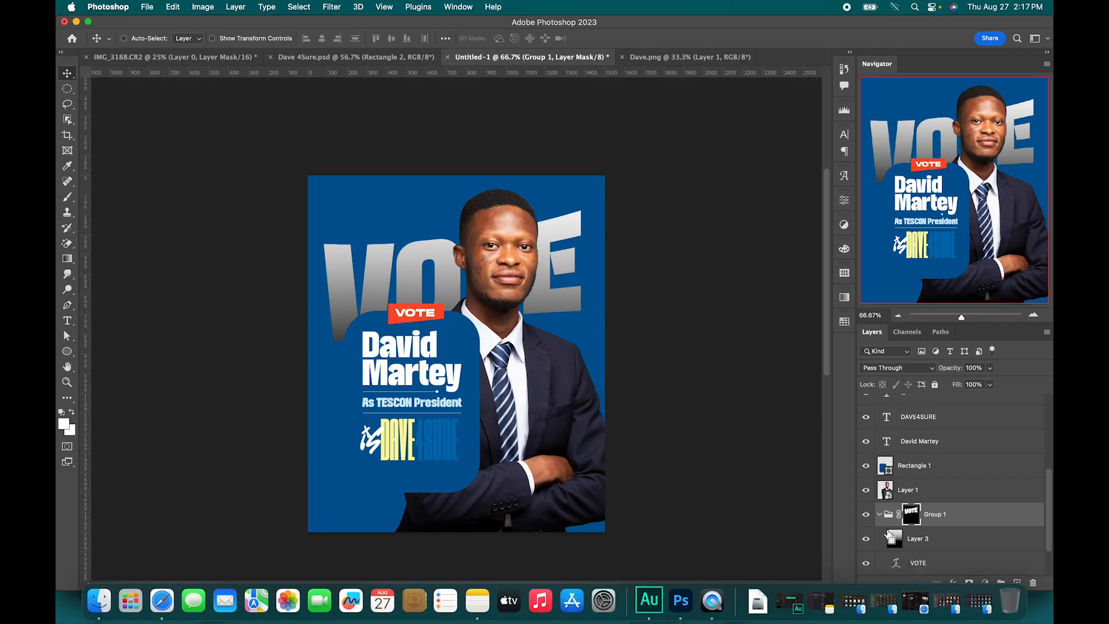
left_click(896, 565, "super")
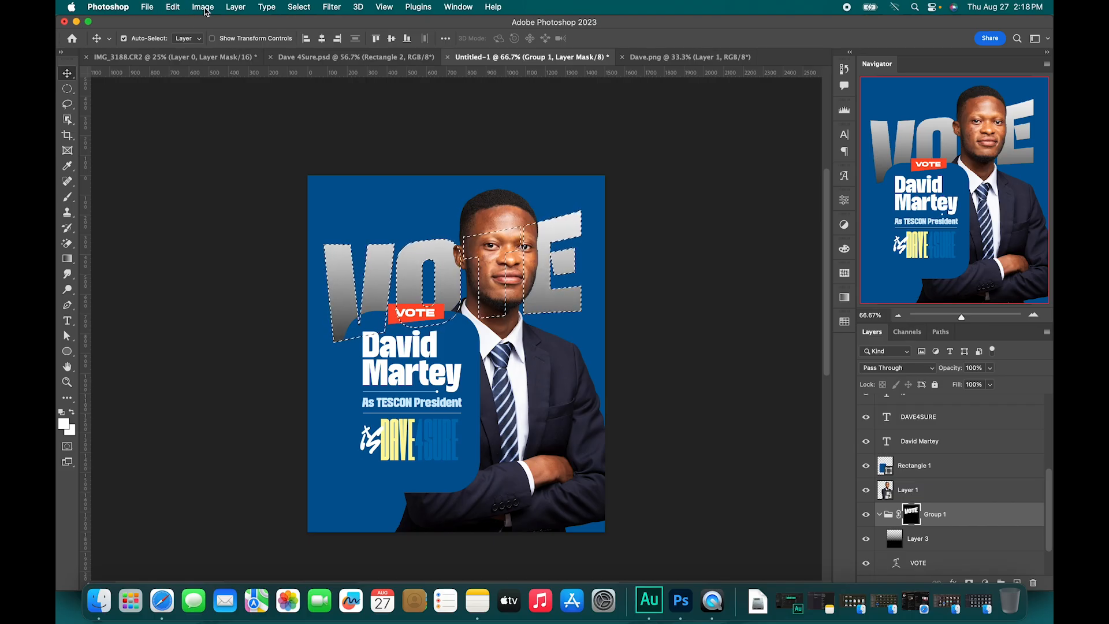
Try masking the gradient layer with the VOTE selection contracted by 5 pixels.
left_click(299, 7)
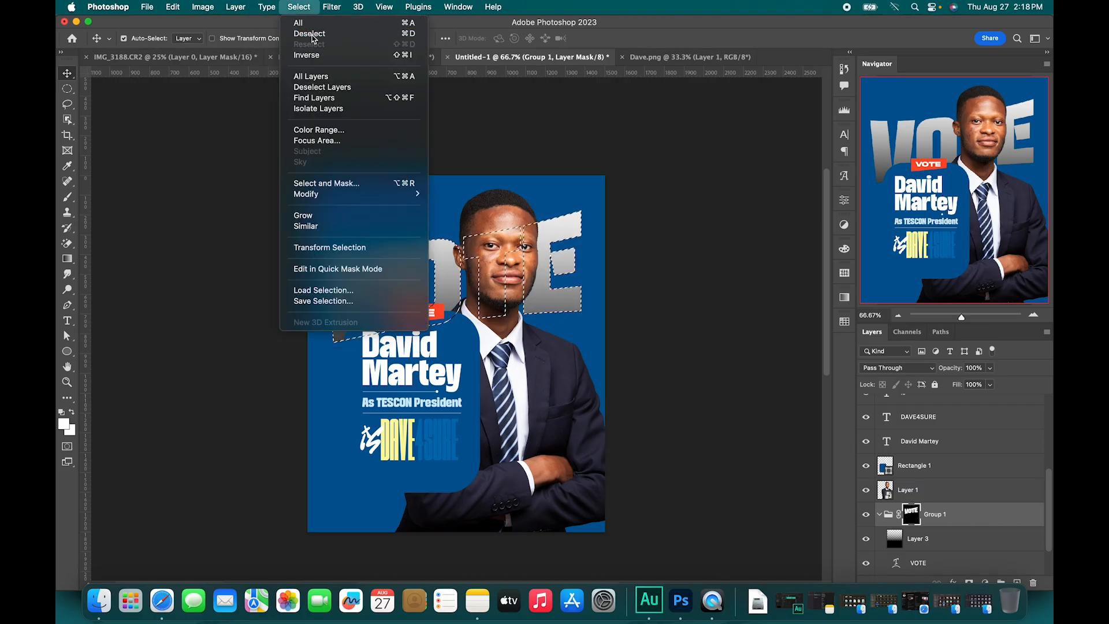
mouse_move(375, 194)
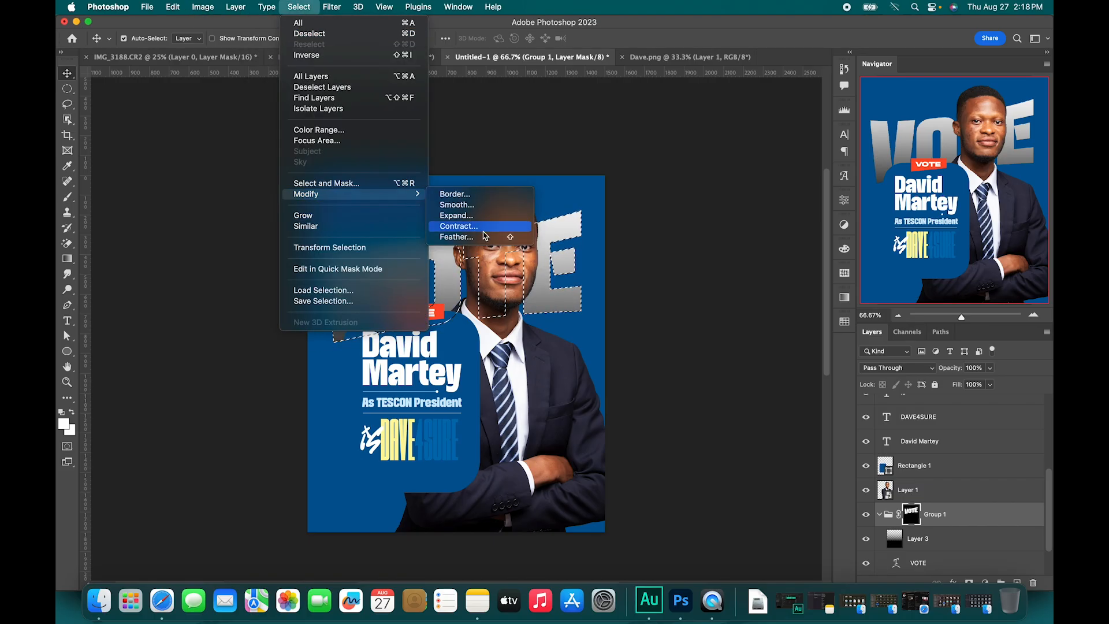
left_click(484, 231)
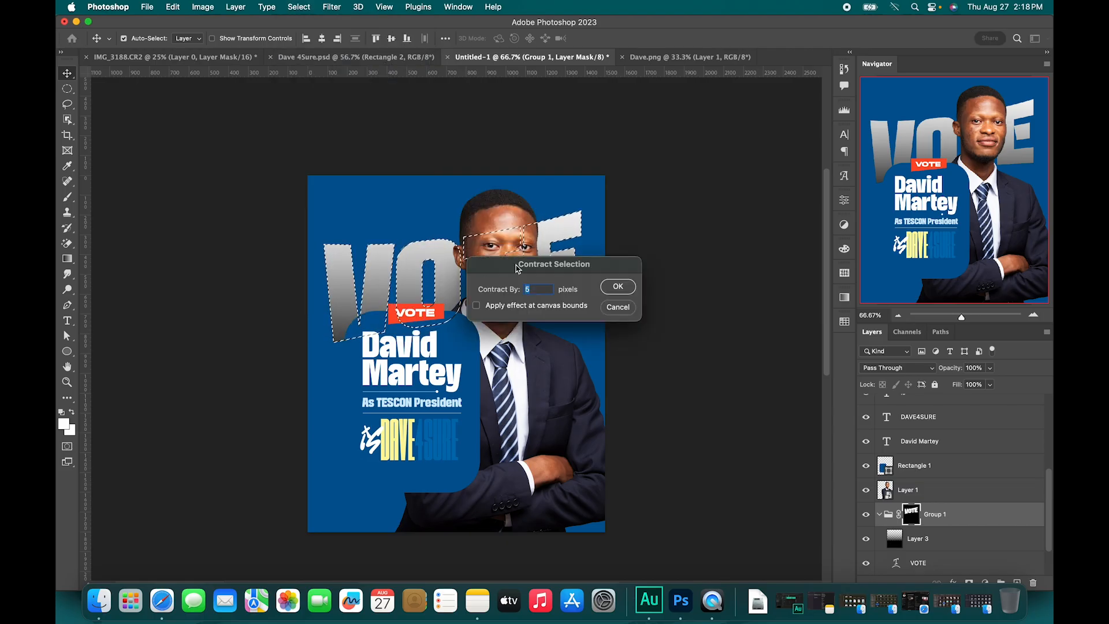
left_click(617, 287)
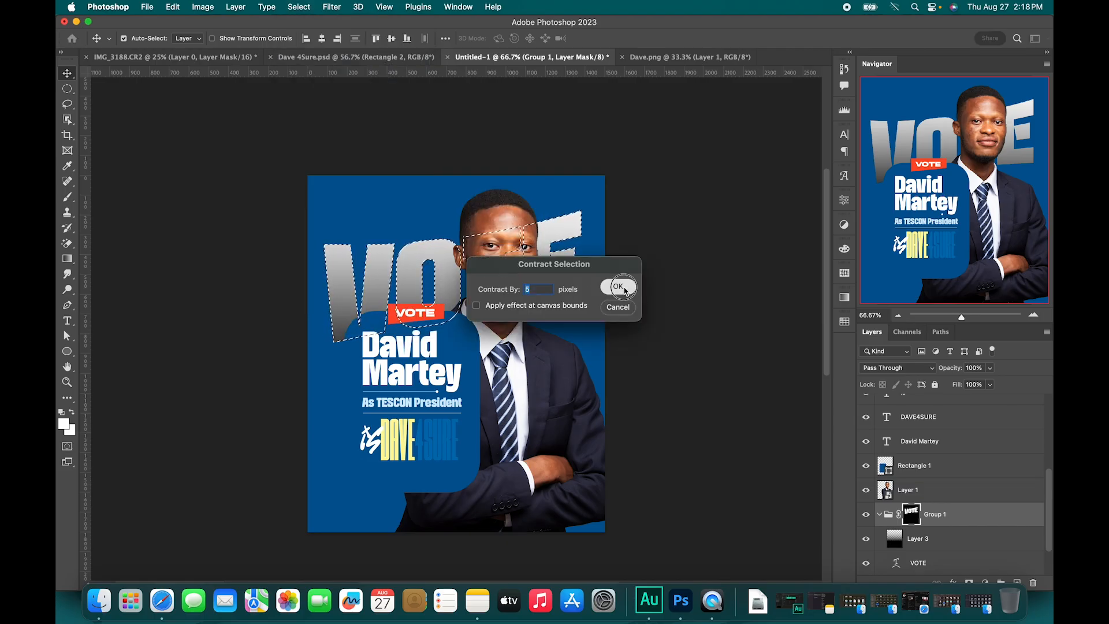
left_click(947, 540)
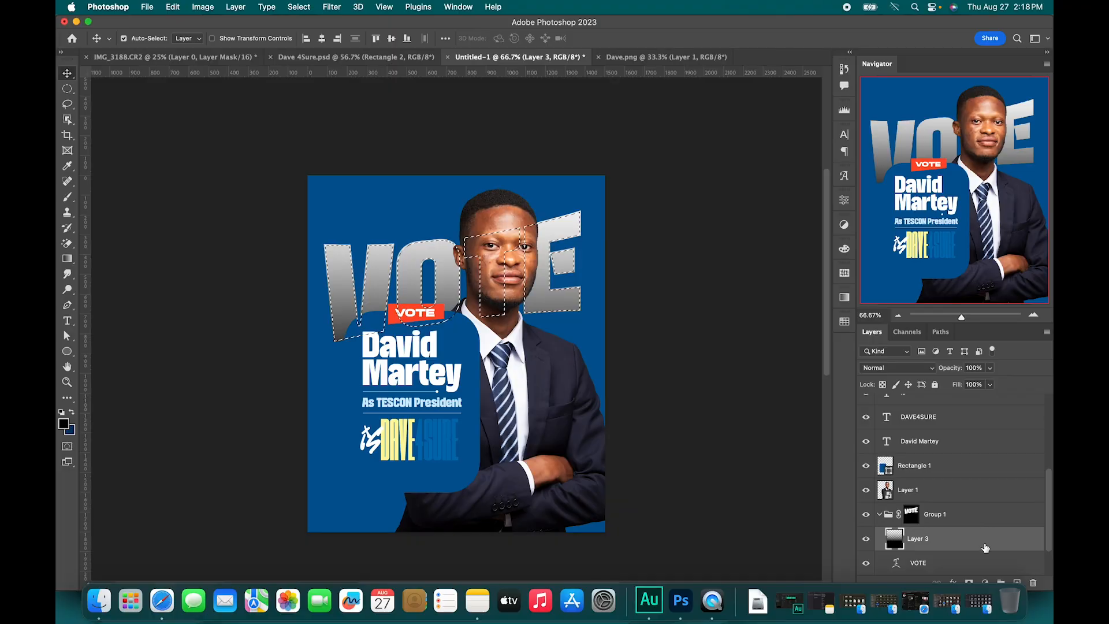
left_click(969, 582)
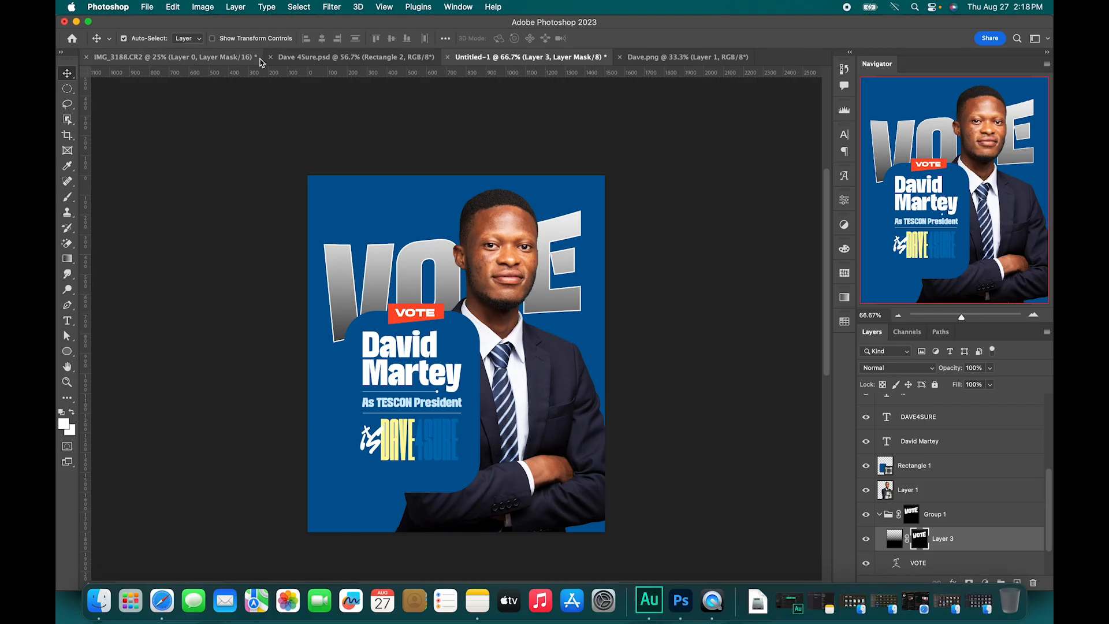
Check the VOTE lettering's edge in Dave 4Sure.psd, return to the poster and undo the contracted gradient mask.
left_click(301, 58)
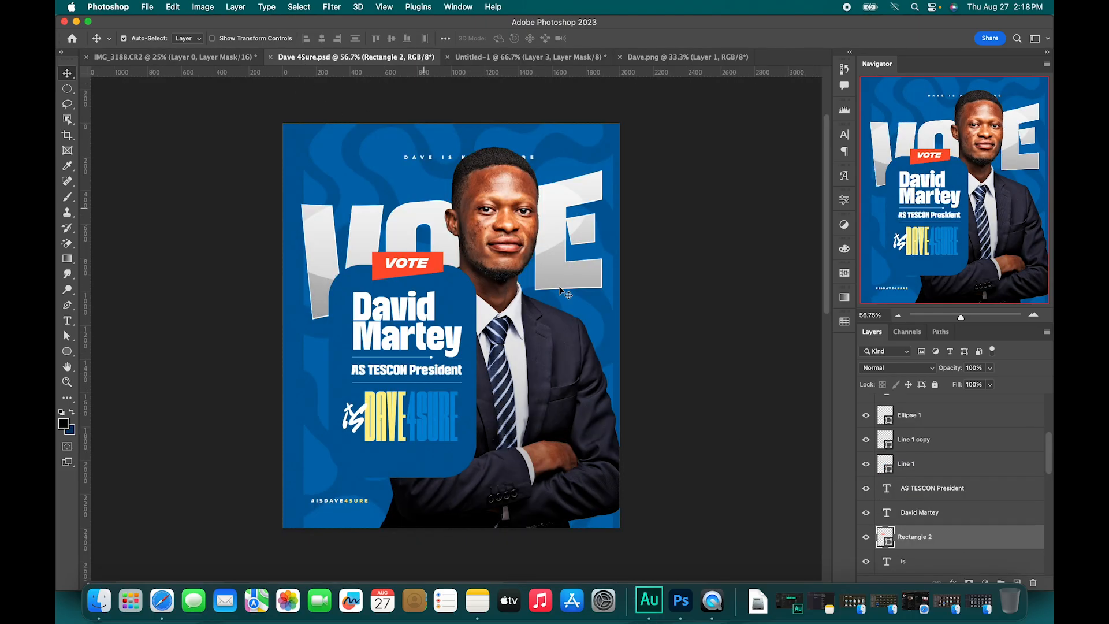
left_click(472, 56)
key("super+z")
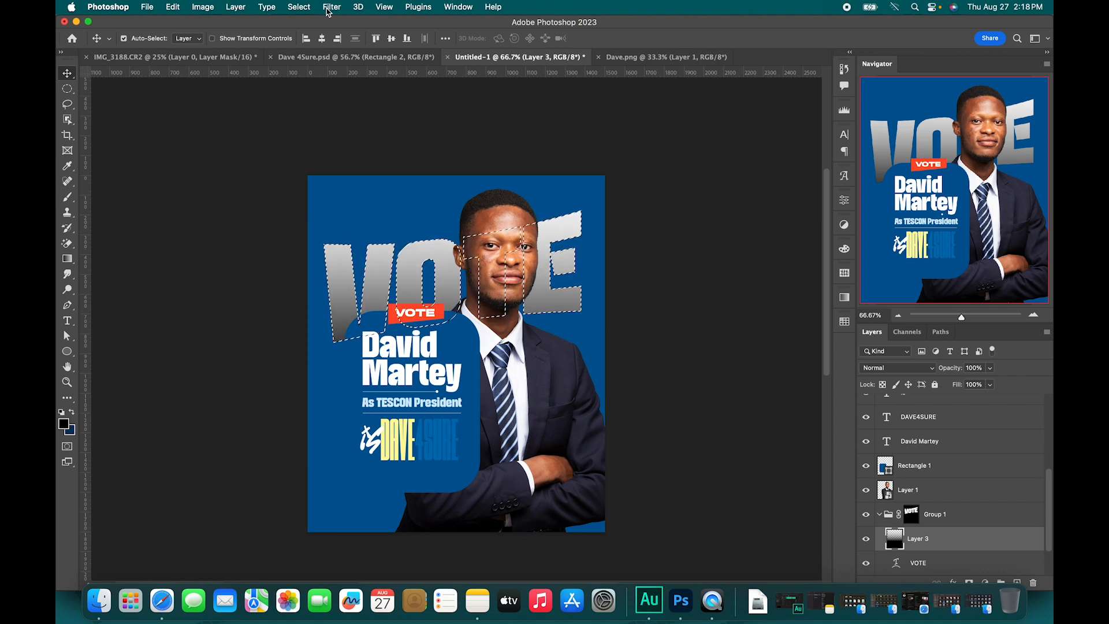
Contract the VOTE selection by 3 pixels and apply it as a mask on the gradient layer.
left_click(298, 7)
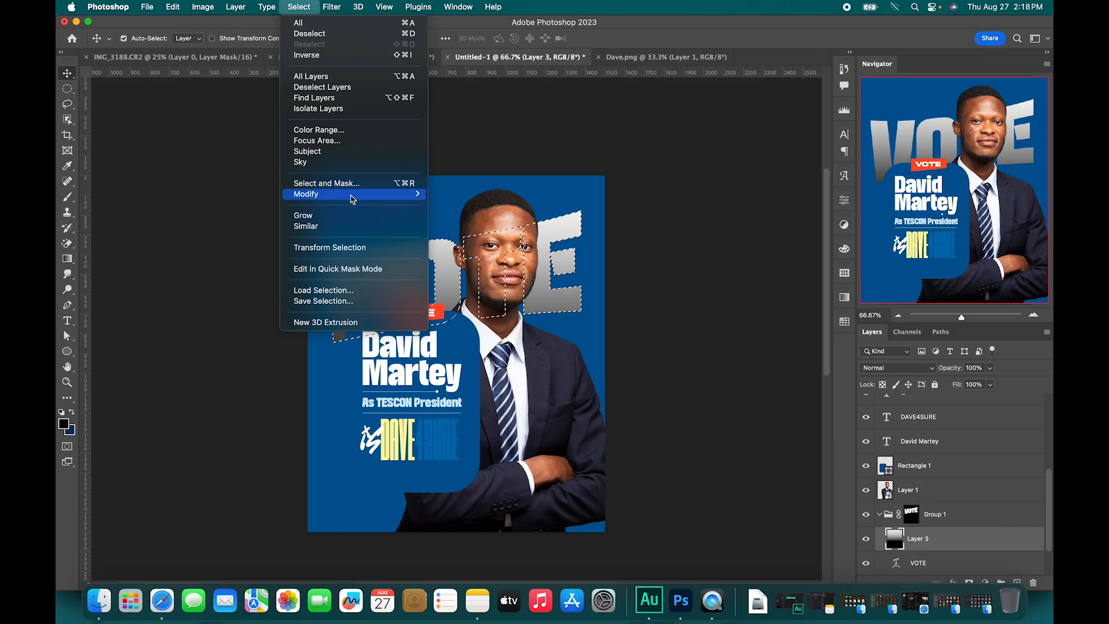
mouse_move(354, 195)
left_click(487, 229)
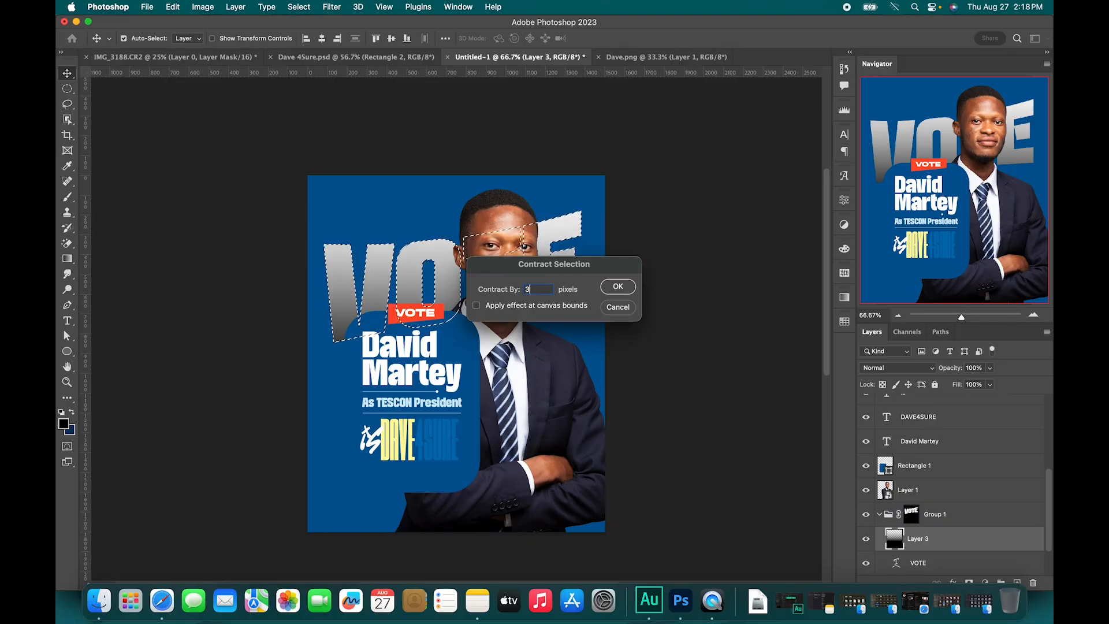
key("Return")
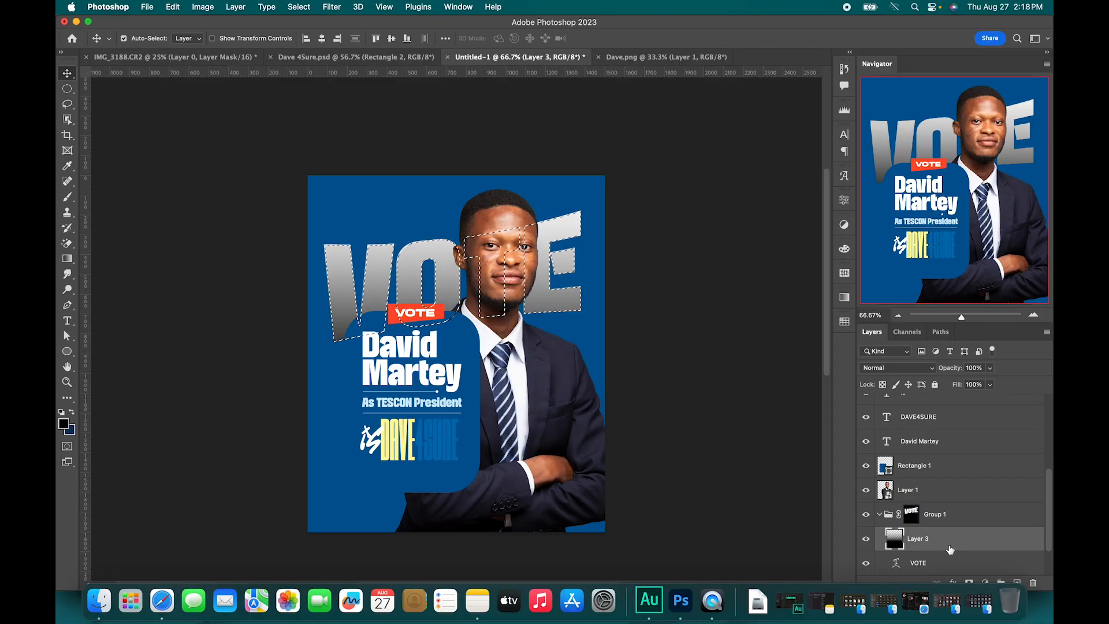
left_click(970, 581)
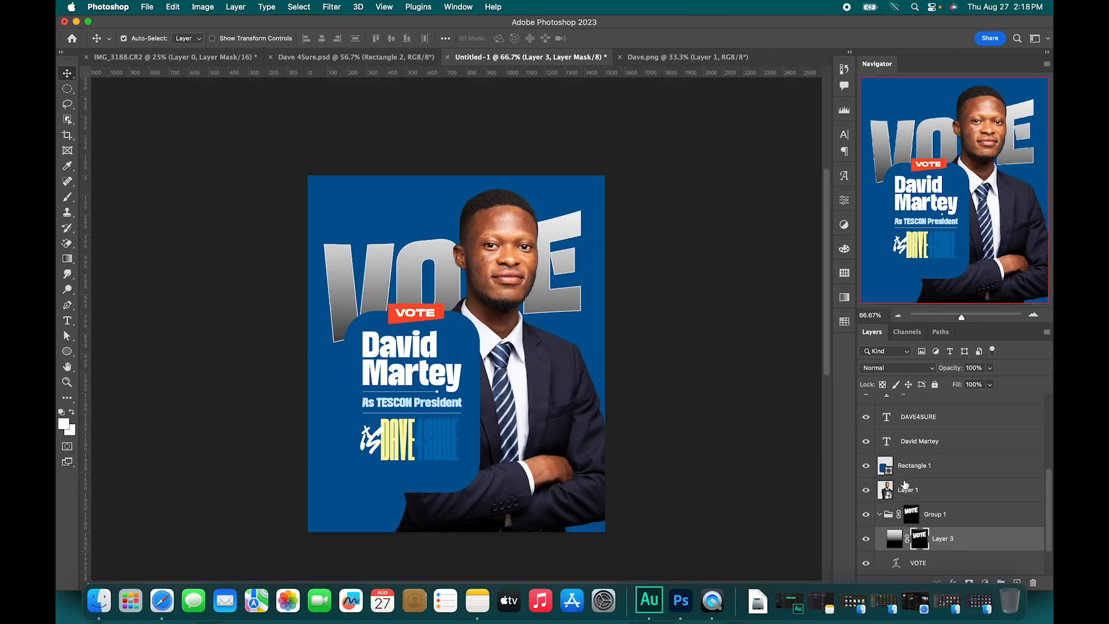
Lower the fill of the masked gradient layer to 75%.
scroll(990, 526, "down", 1)
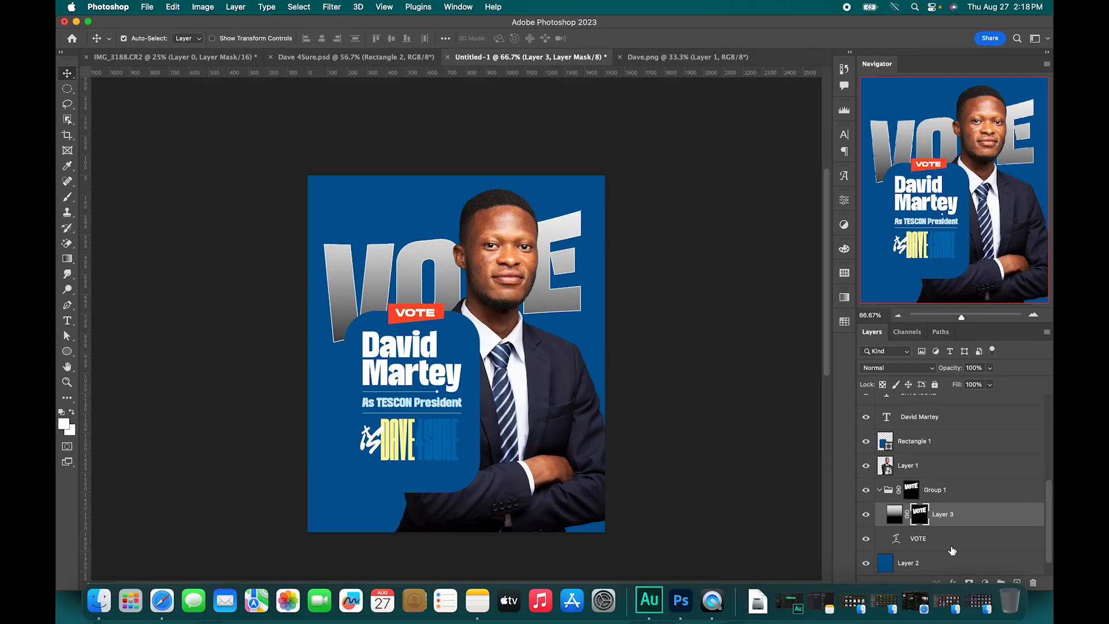
left_click(980, 513)
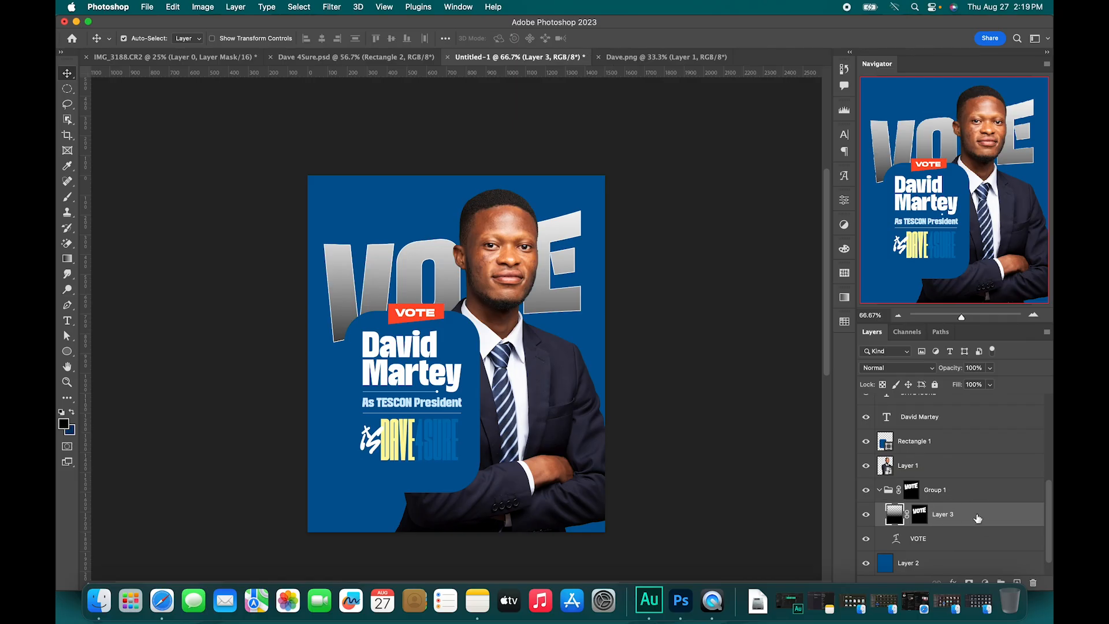
left_click(989, 384)
left_click_drag(992, 399, 977, 404)
left_click(970, 515)
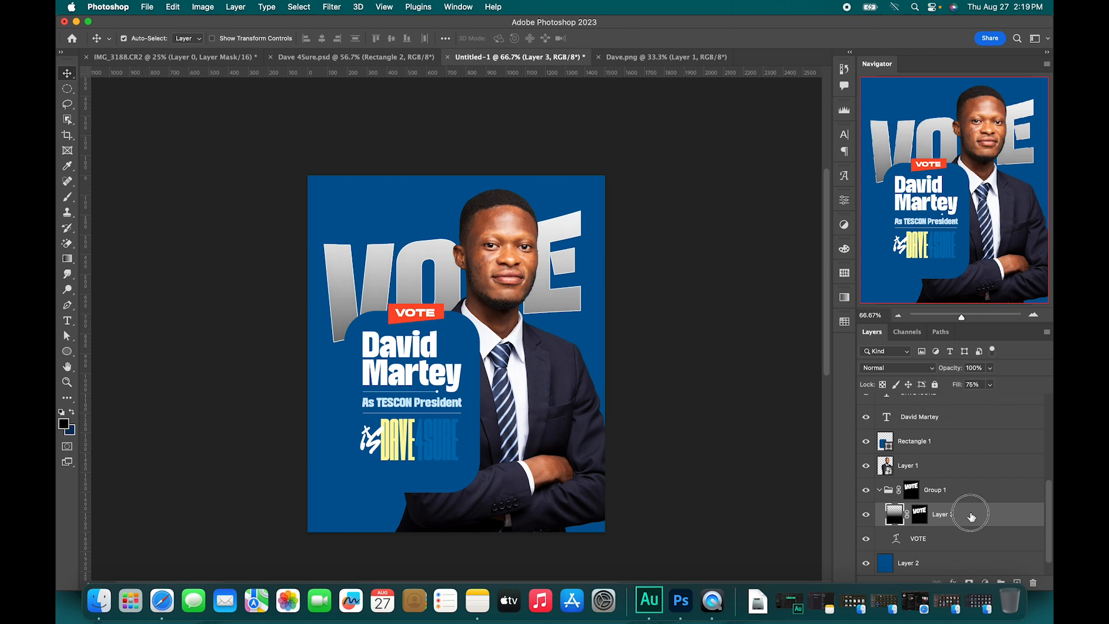
Add an empty layer between the candidate's photo and the VOTE group, and clip it to the group.
left_click(966, 495)
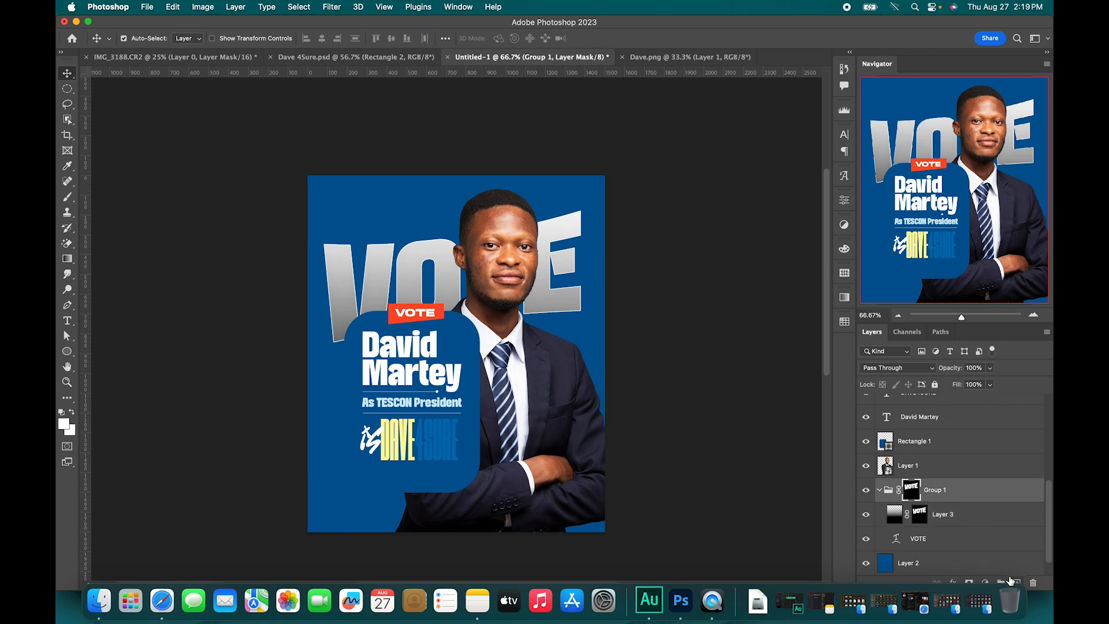
left_click(932, 472)
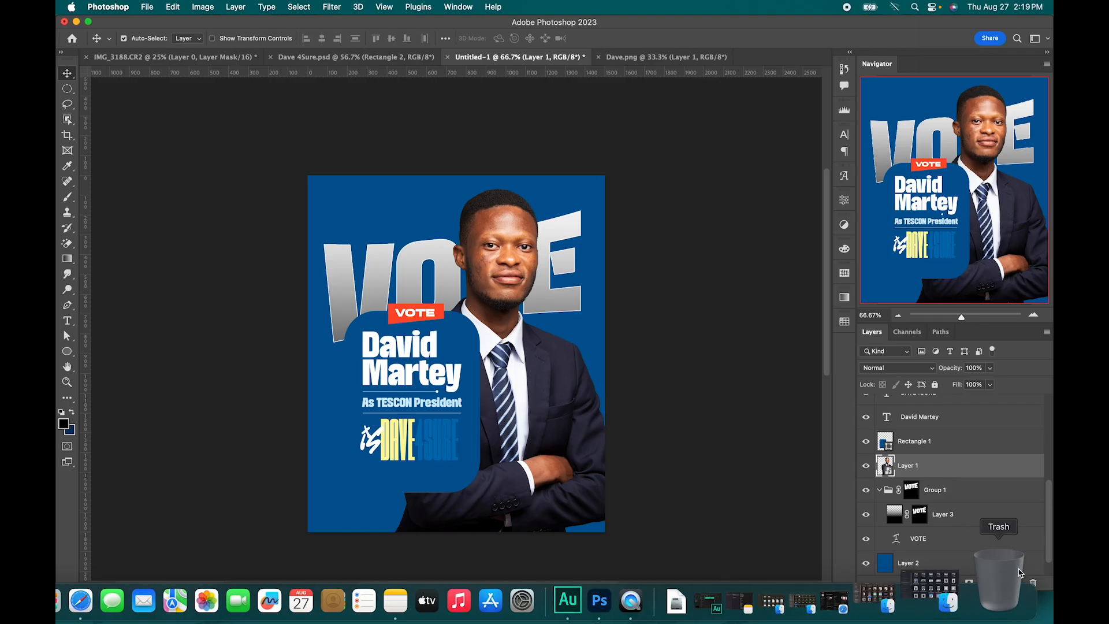
left_click(1018, 582)
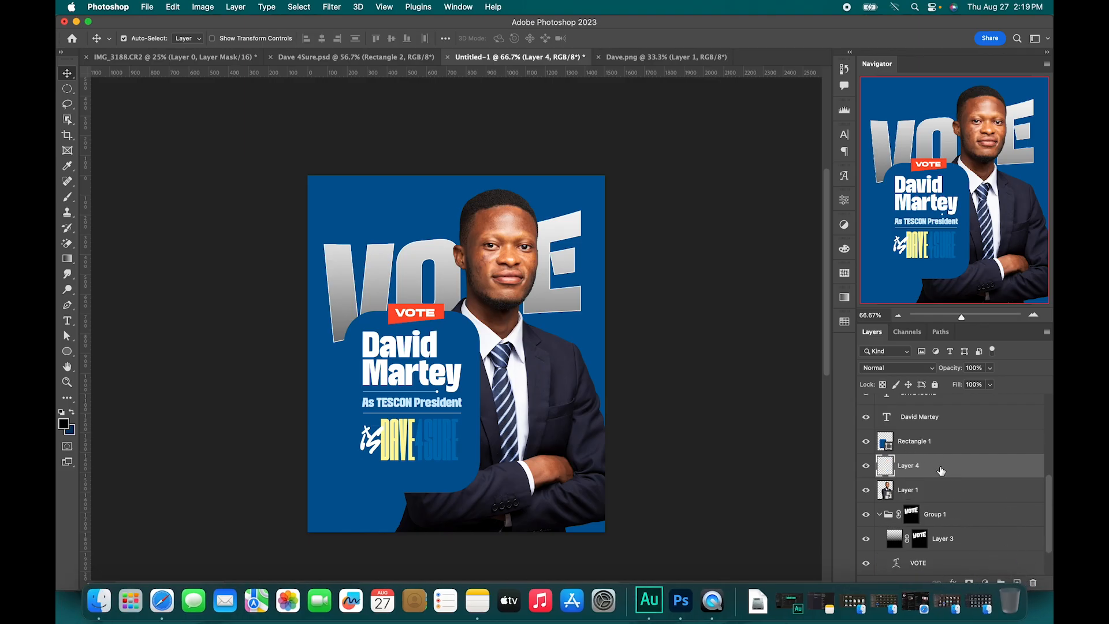
left_click_drag(943, 472, 937, 504)
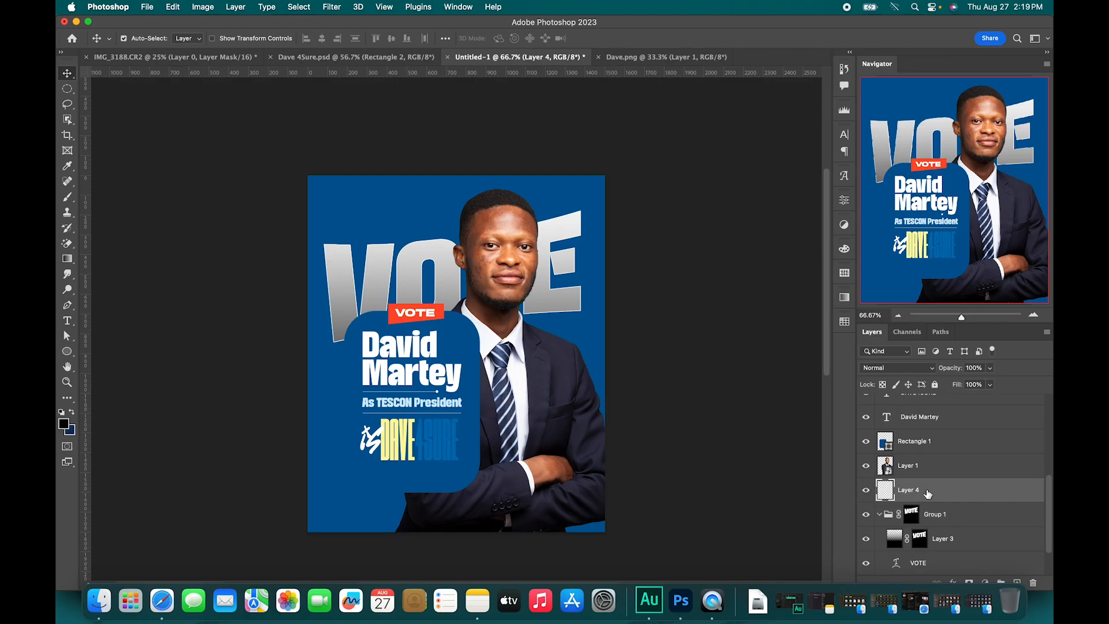
key("super+alt+g")
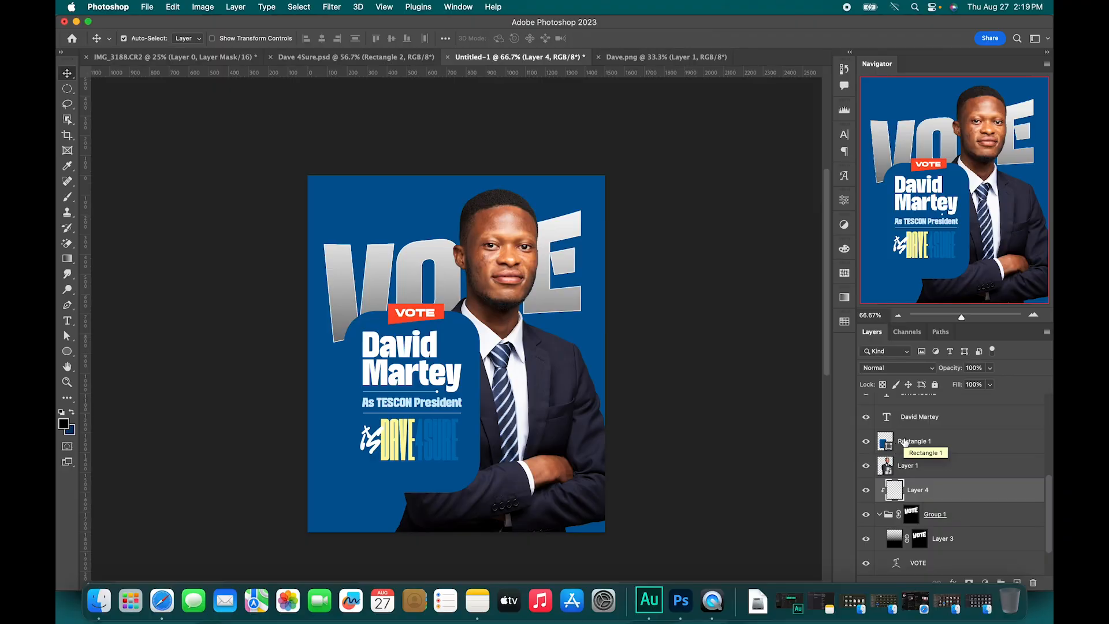
Set the foreground colour to white (ffffff) and fill a wide elliptical selection across the VOTE lettering on the clipped layer.
key("m")
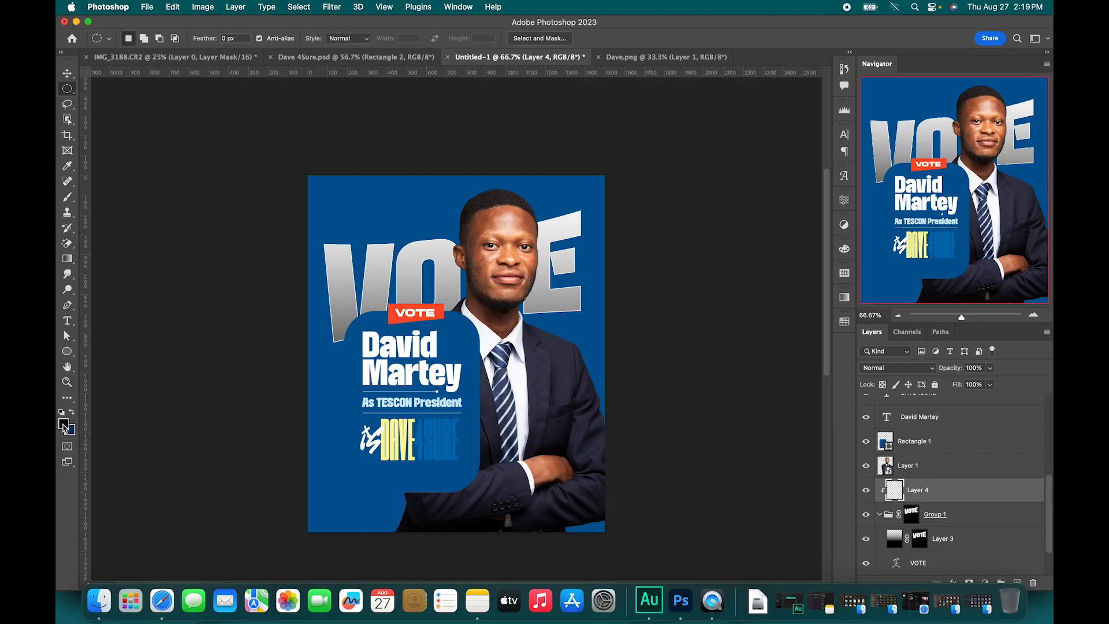
left_click(65, 428)
left_click_drag(877, 471, 745, 363)
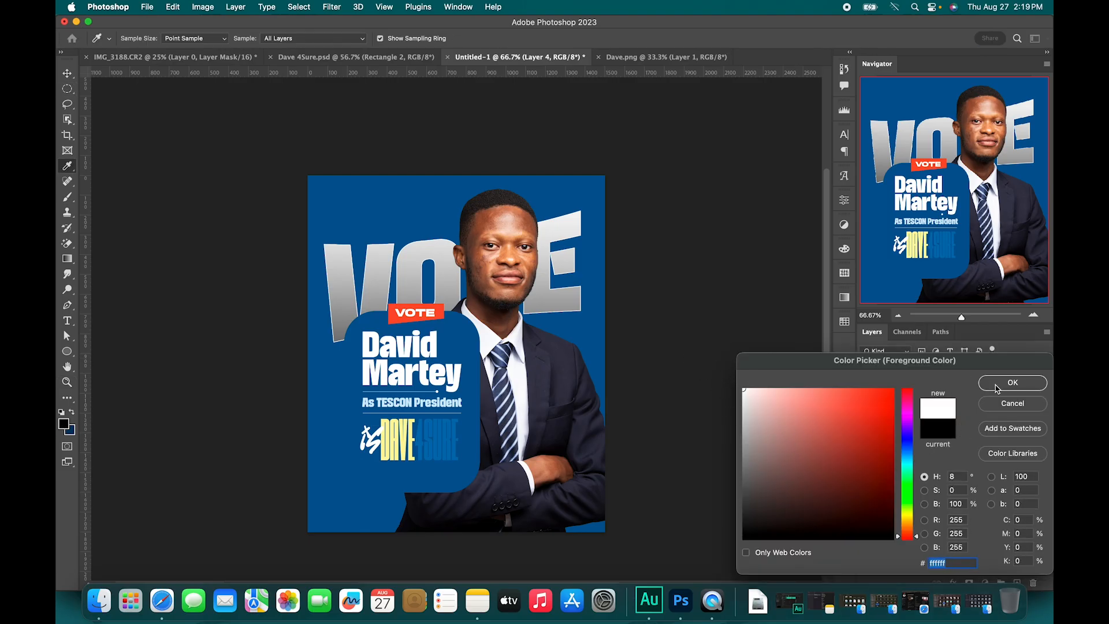
left_click(998, 387)
left_click_drag(63, 92, 137, 97)
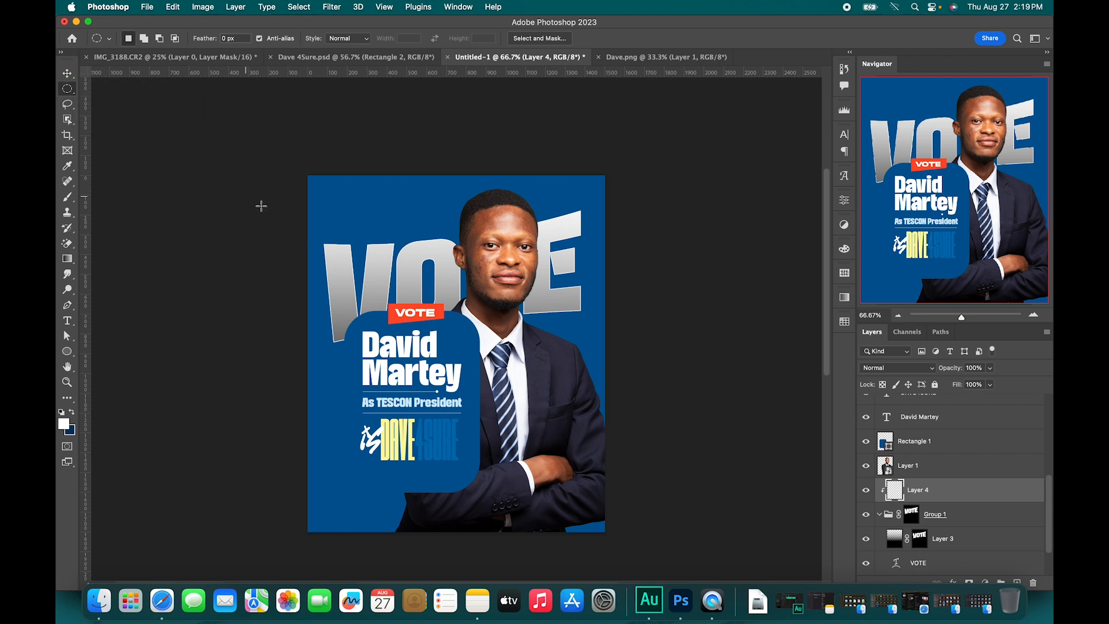
left_click_drag(67, 92, 121, 103)
left_click_drag(324, 218, 588, 300)
key("alt")
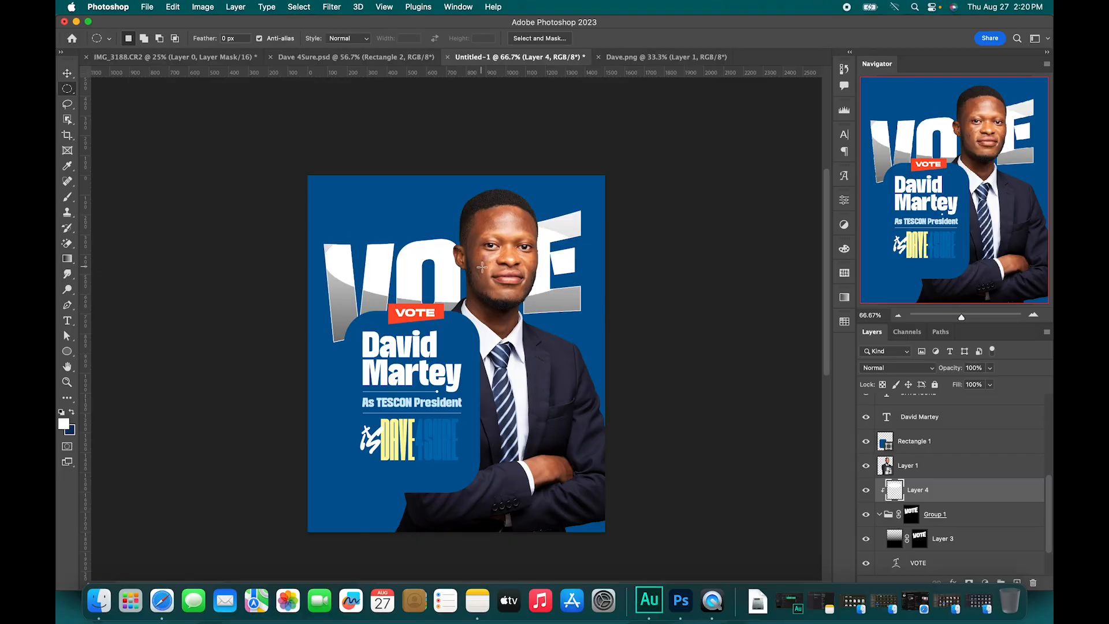
Lower the fill of the clipped white ellipse layer to 60%.
key("v")
left_click(990, 385)
left_click_drag(984, 402, 971, 402)
left_click(952, 493)
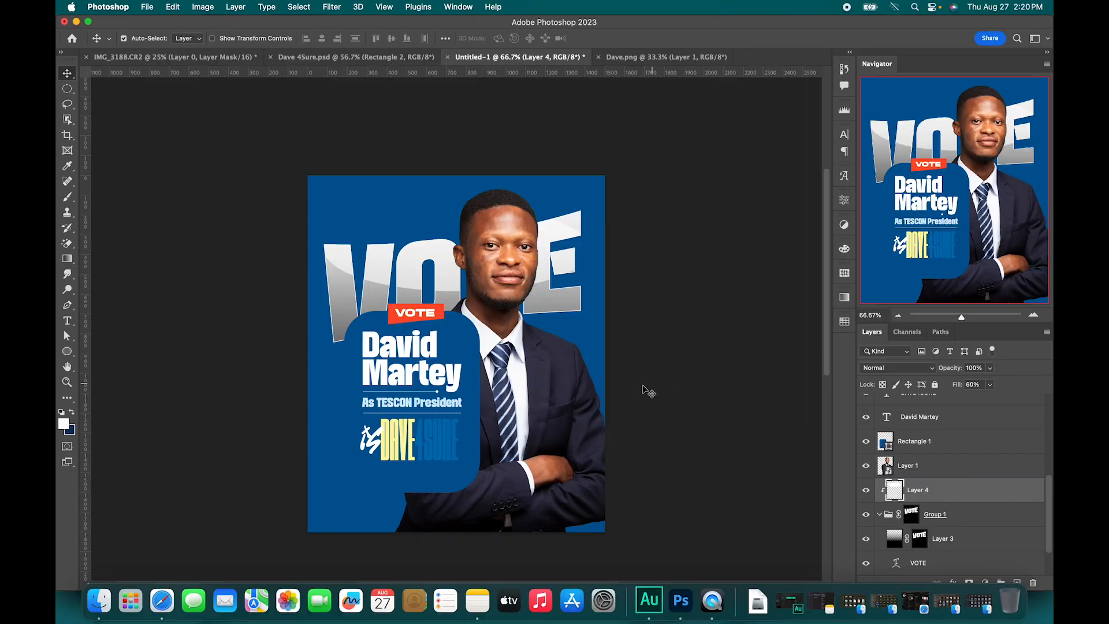
Duplicate the "As TESCON President" text, place the copy above the VOTE headline and scale it down to about 34%.
left_click(414, 406)
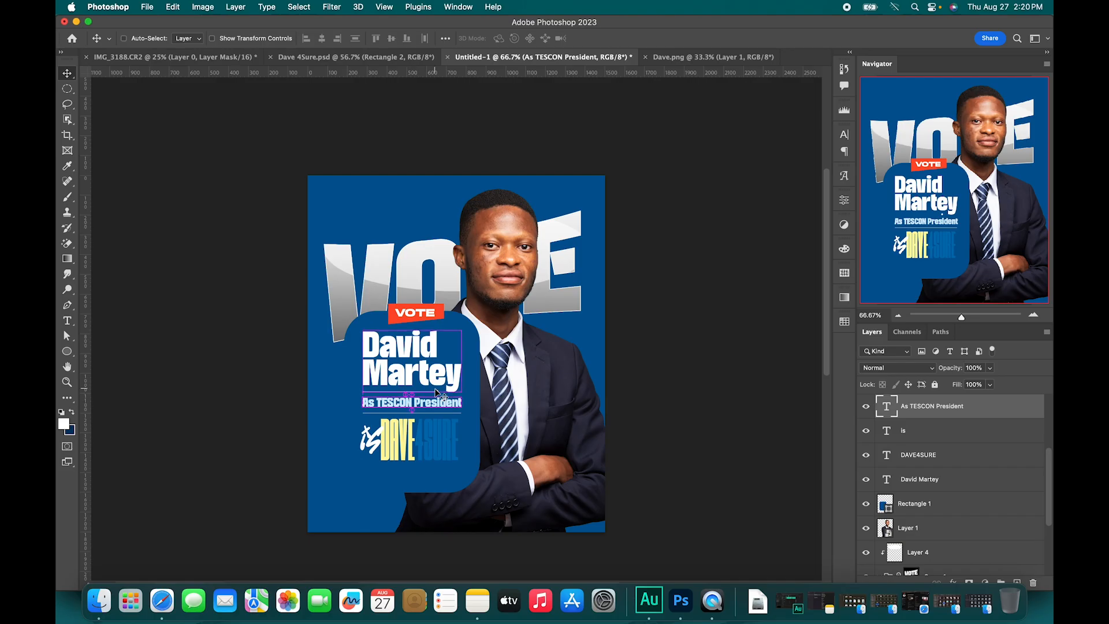
key("super+j")
left_click_drag(436, 394, 401, 215)
key("super+t")
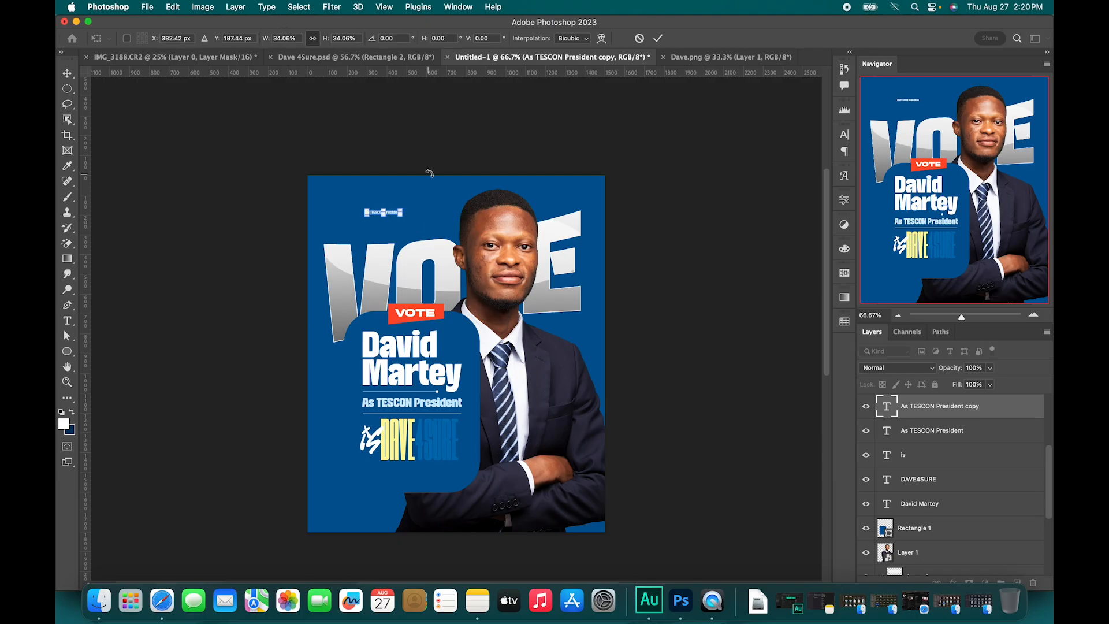
key("Return")
Replace the copied text with the candidate's first name followed by "IS KING" and set it in Nexa Bold.
key("t")
key("Return")
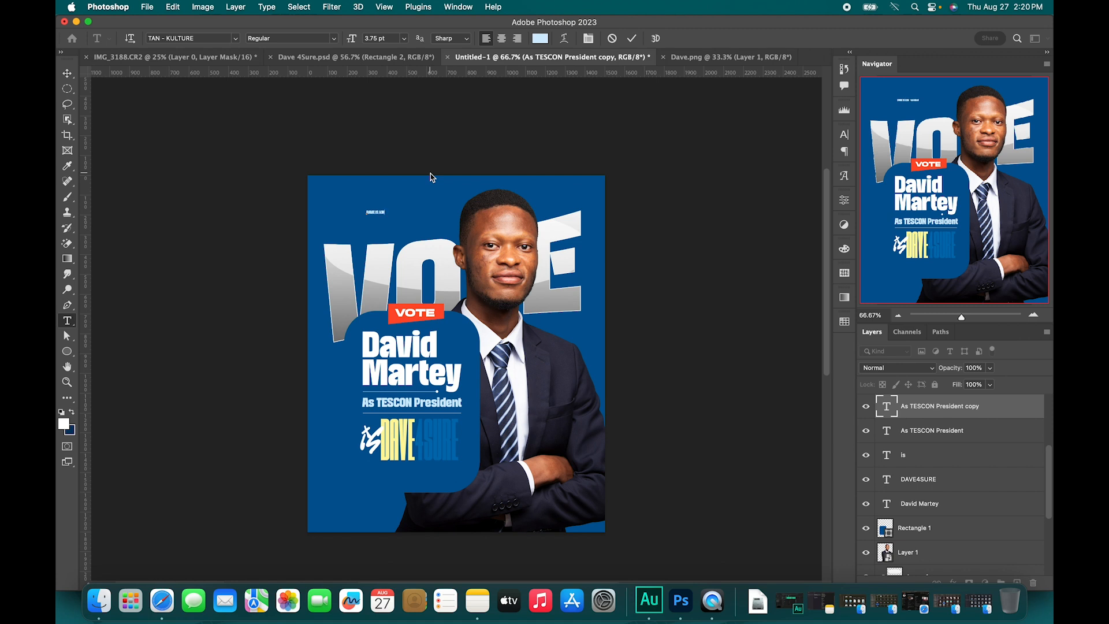
key("super+a")
left_click(235, 39)
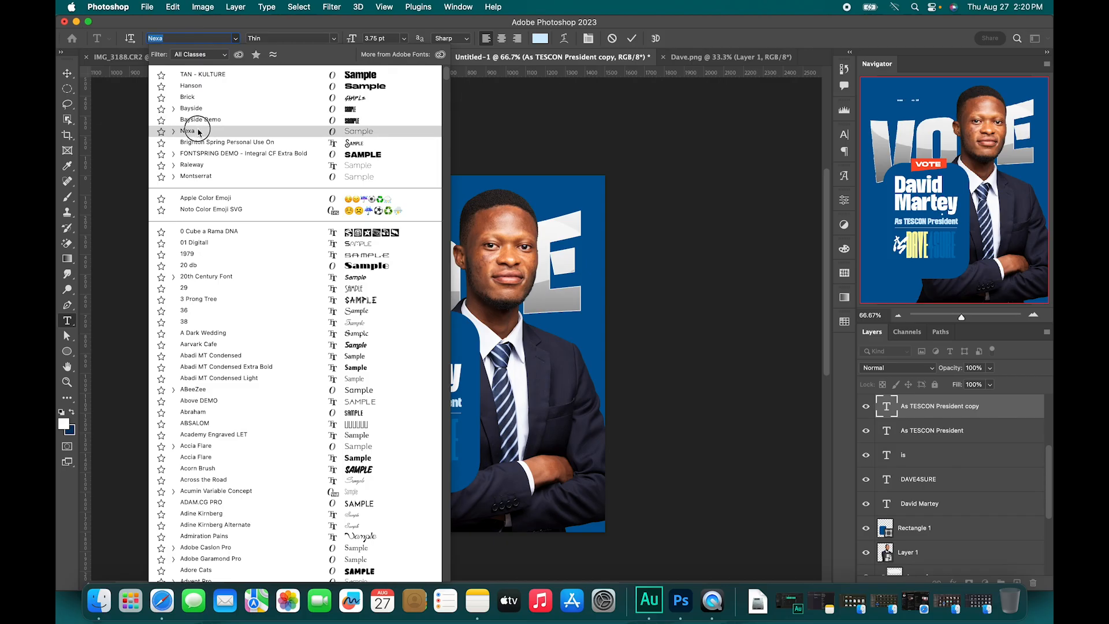
left_click(199, 130)
left_click(333, 39)
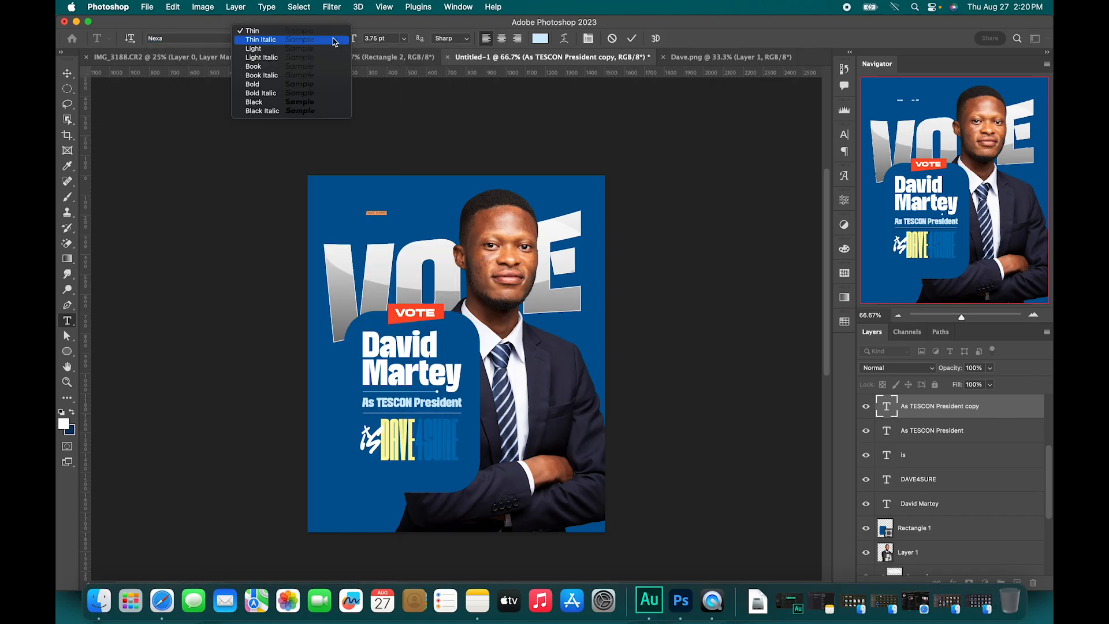
left_click(287, 84)
Widen the letter tracking of the small tagline to 2060.
left_click(589, 39)
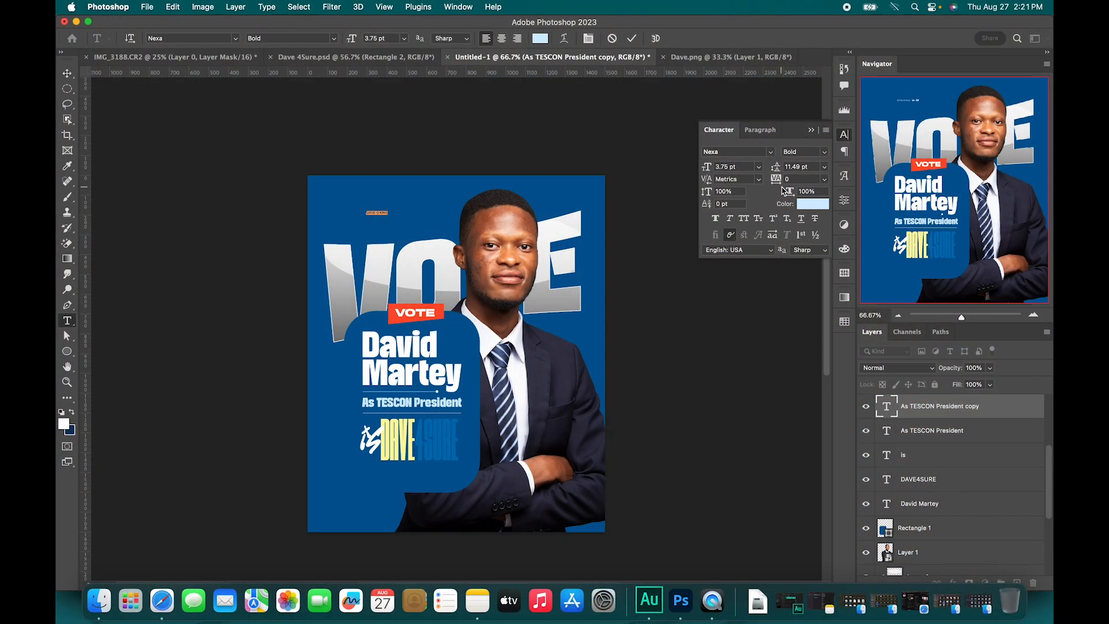
left_click_drag(779, 182, 840, 186)
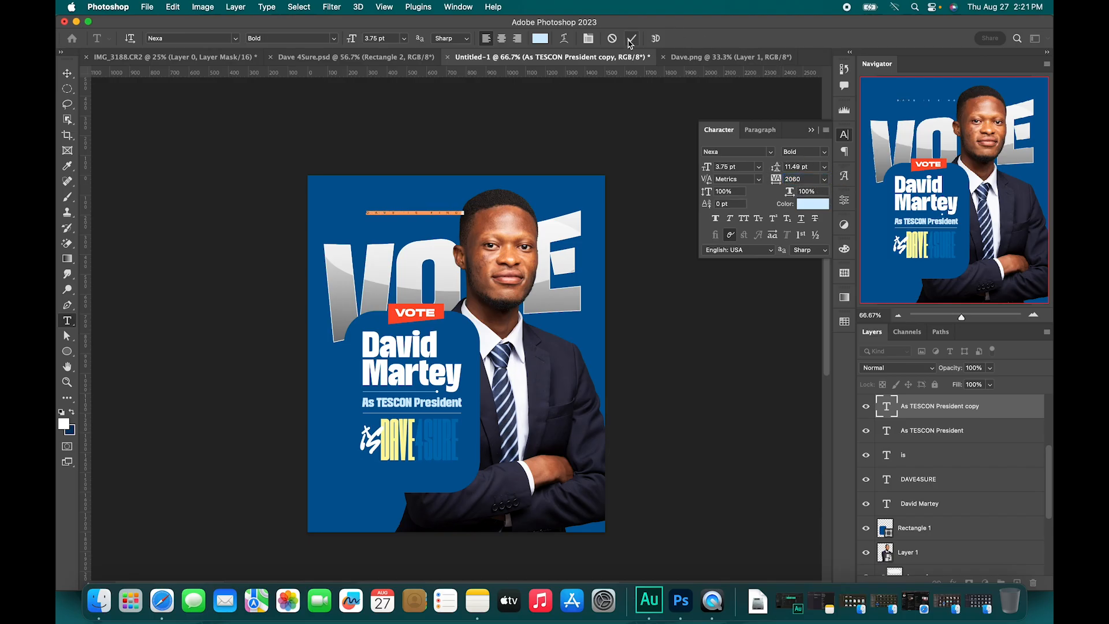
left_click(631, 38)
Move the small tagline to the poster's top centre and place its layer directly beneath the candidate's photo.
key("v")
left_click_drag(372, 276, 448, 219)
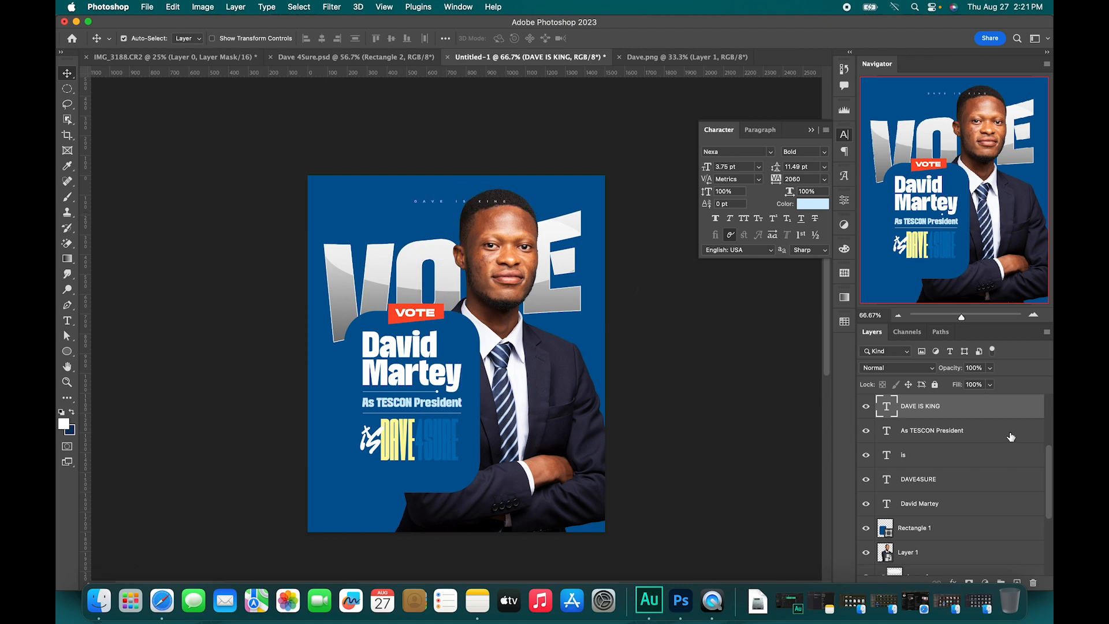
left_click_drag(998, 399, 952, 560)
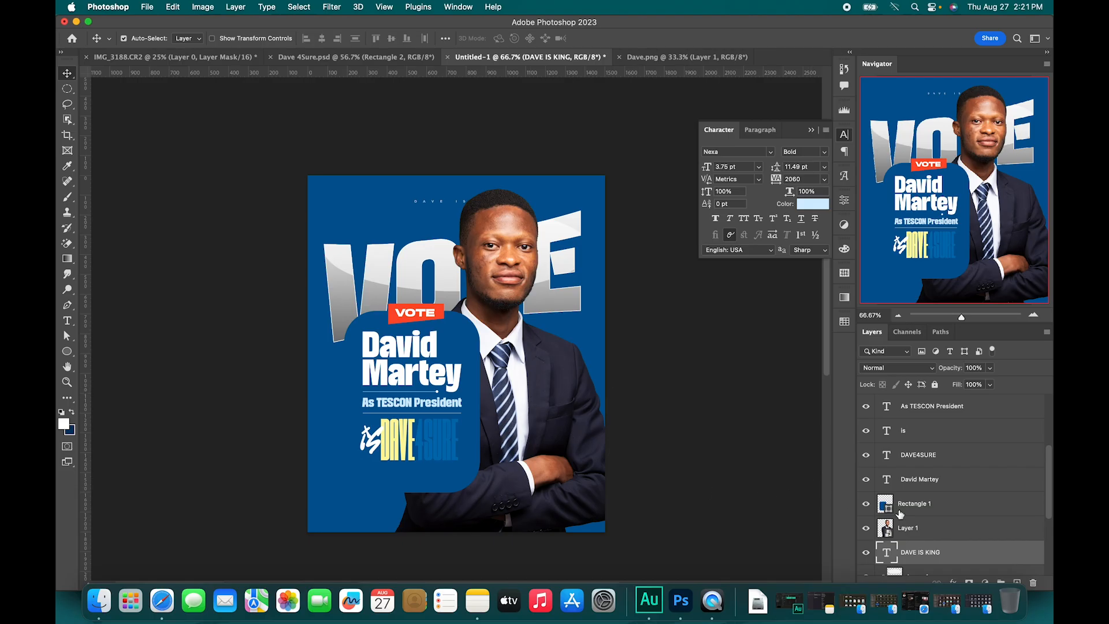
Add a Gradient Map adjustment clipped to the candidate's photo.
scroll(924, 508, "down", 3)
left_click(938, 479)
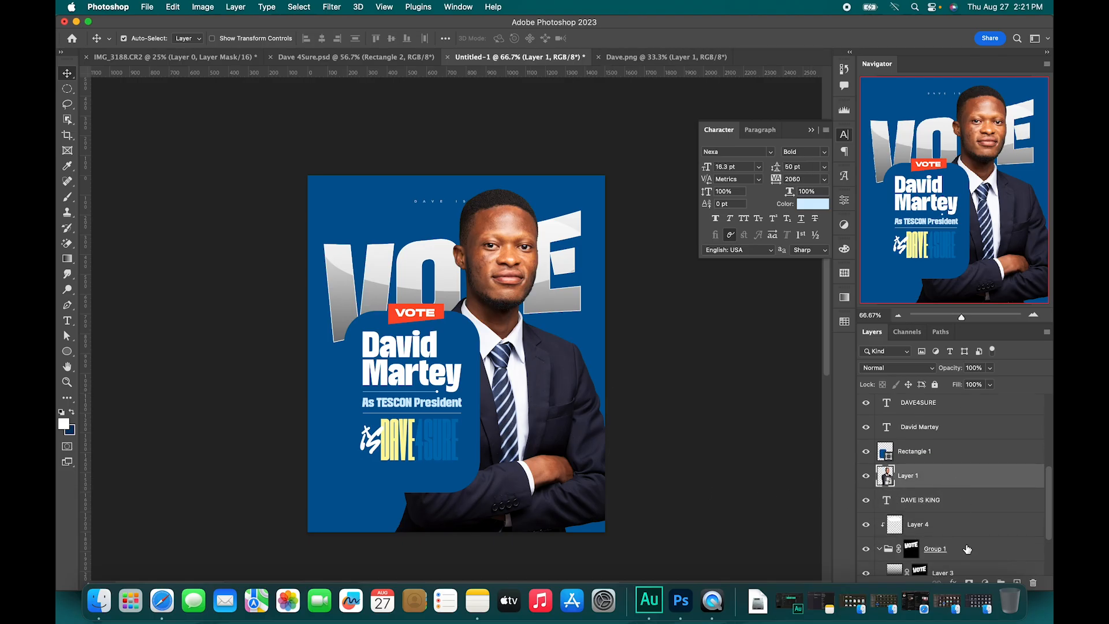
left_click(986, 582)
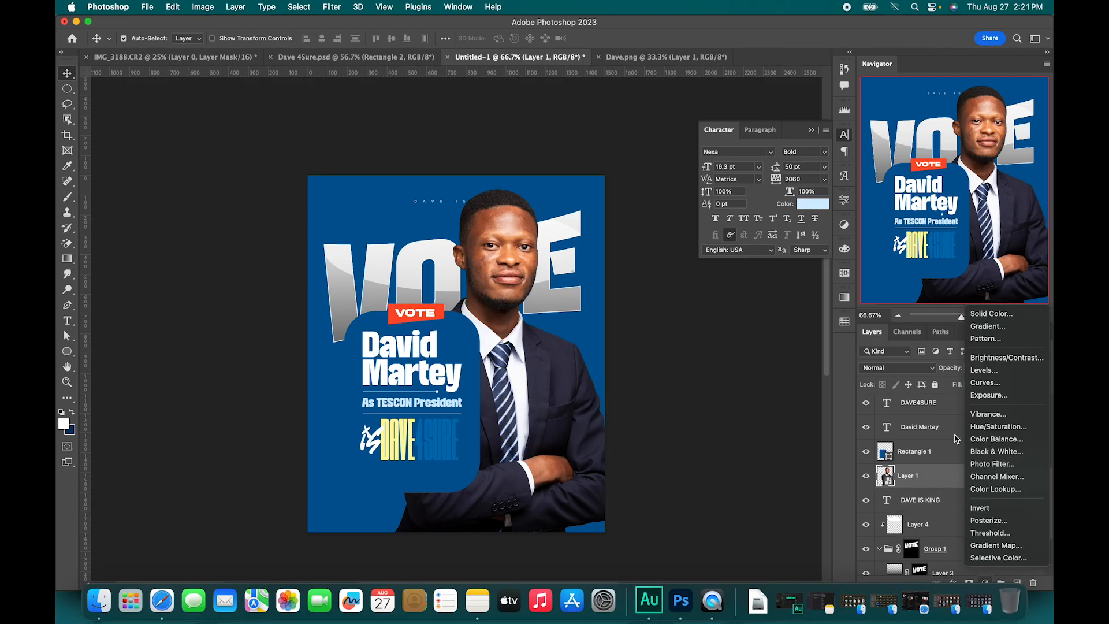
left_click(995, 546)
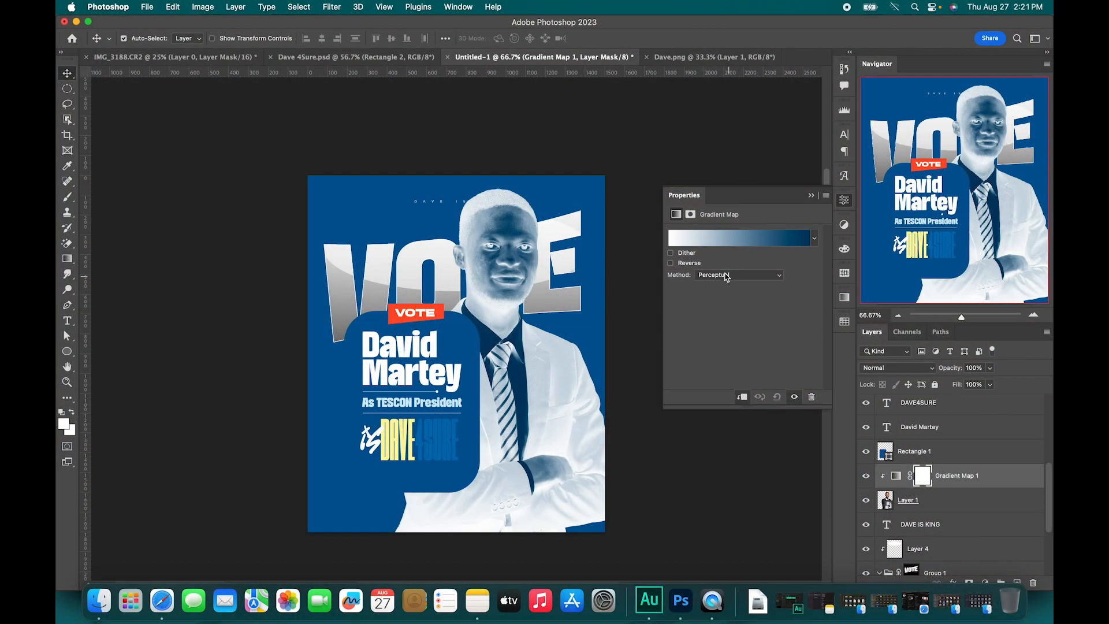
Recolour the gradient map to run from black (000000) to white (ffffff).
left_click(719, 239)
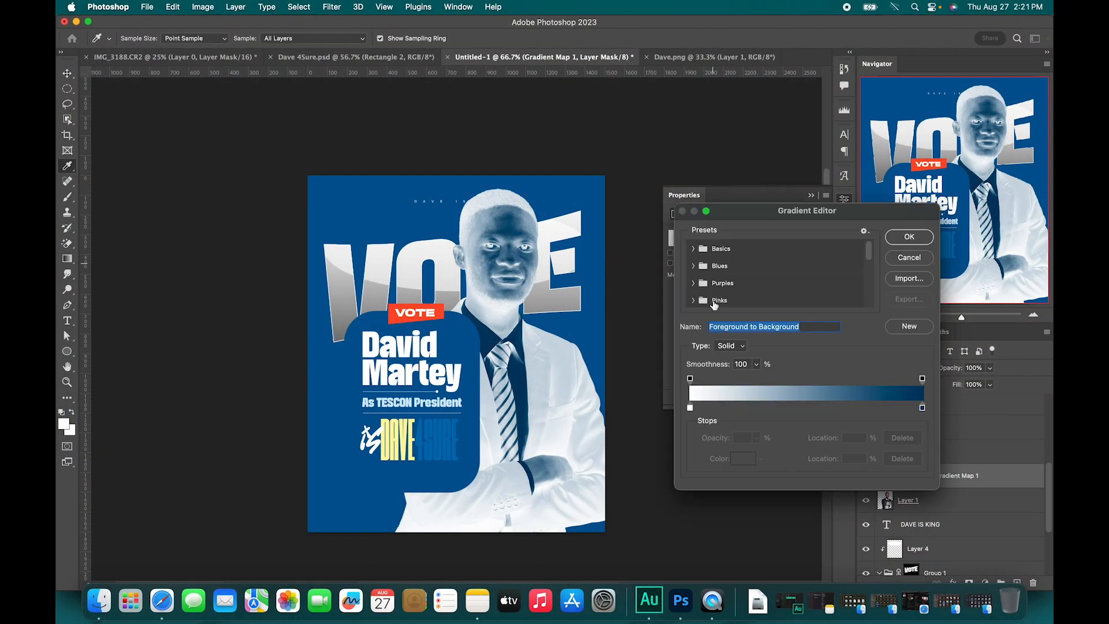
left_click(690, 408)
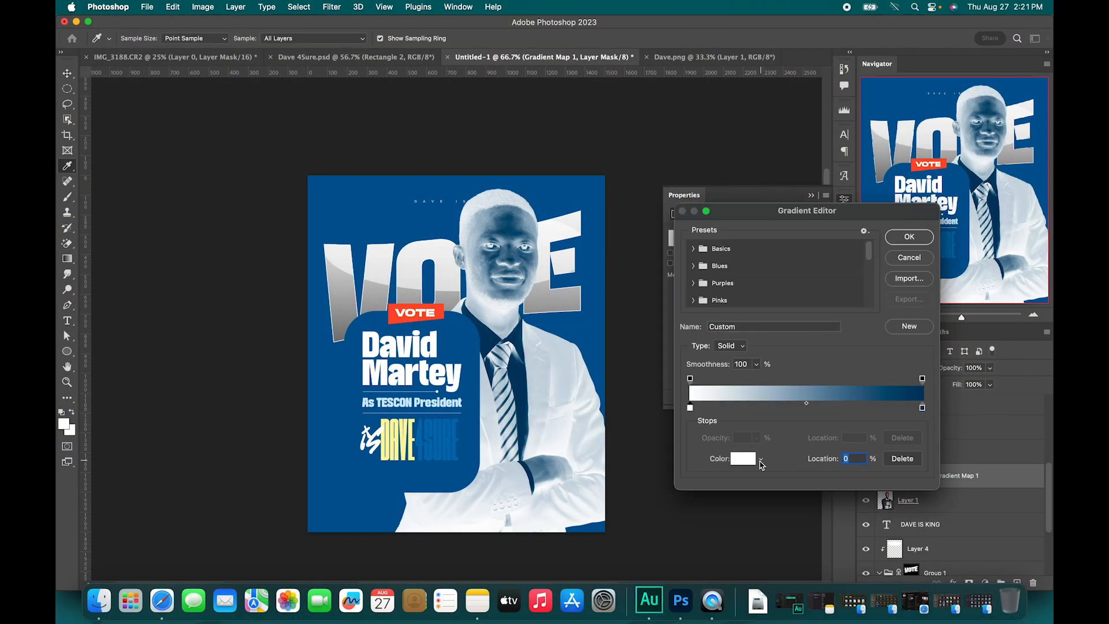
left_click(744, 458)
type("000000")
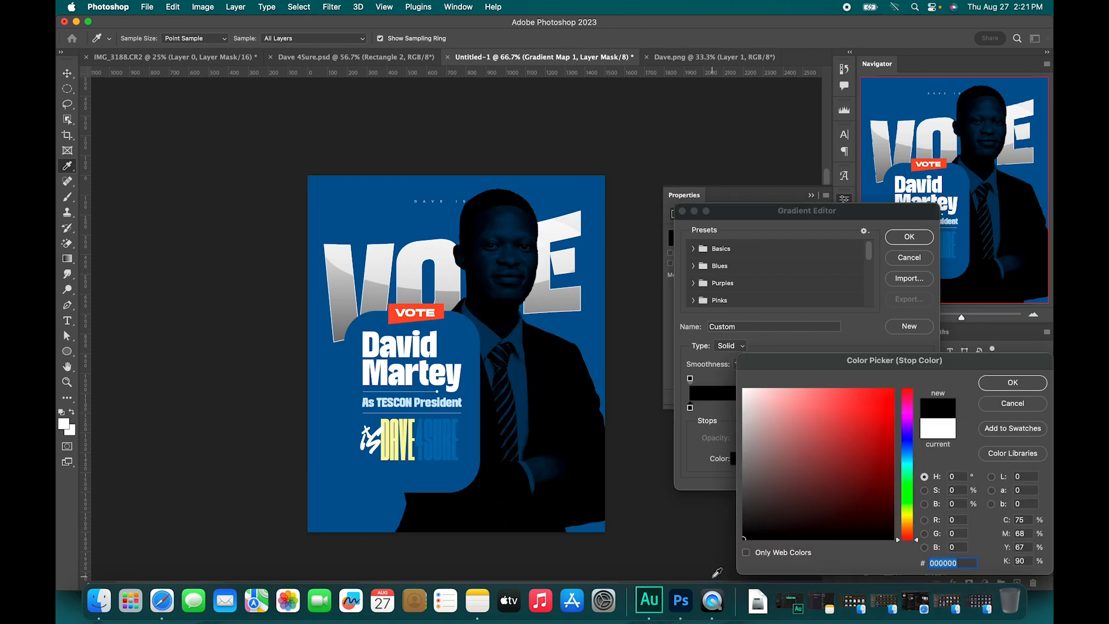
left_click(1027, 383)
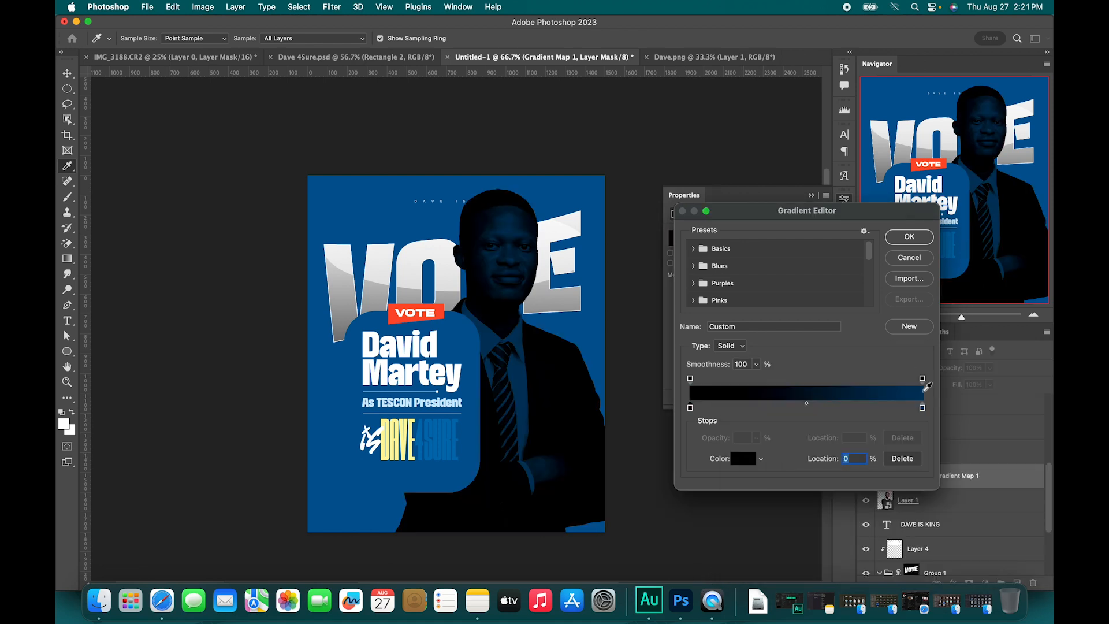
left_click(922, 408)
left_click(742, 459)
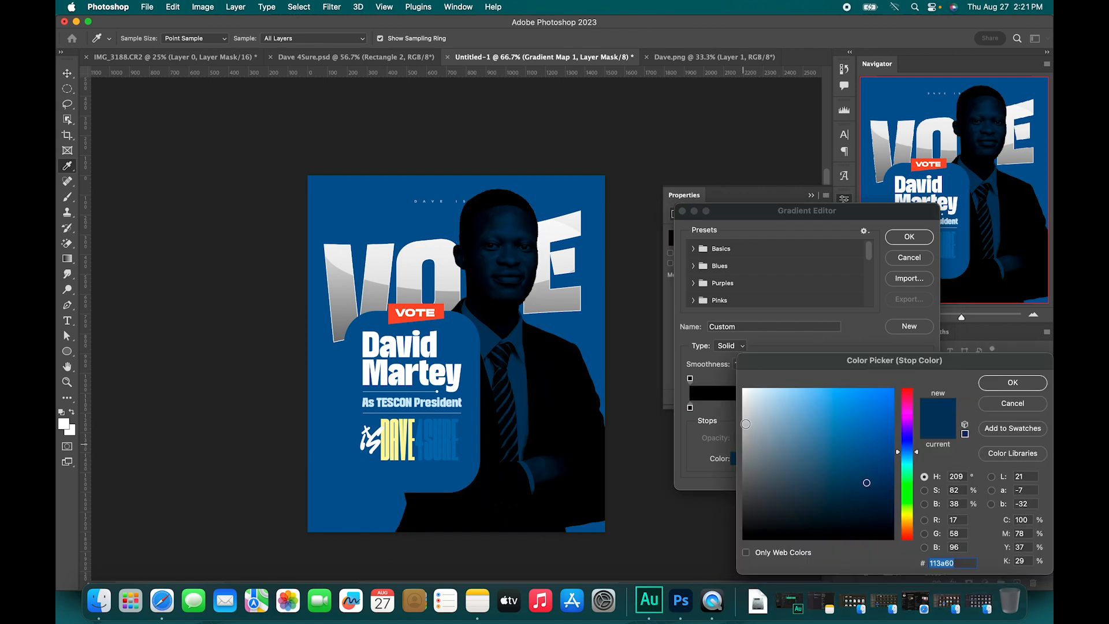
left_click_drag(832, 460, 644, 316)
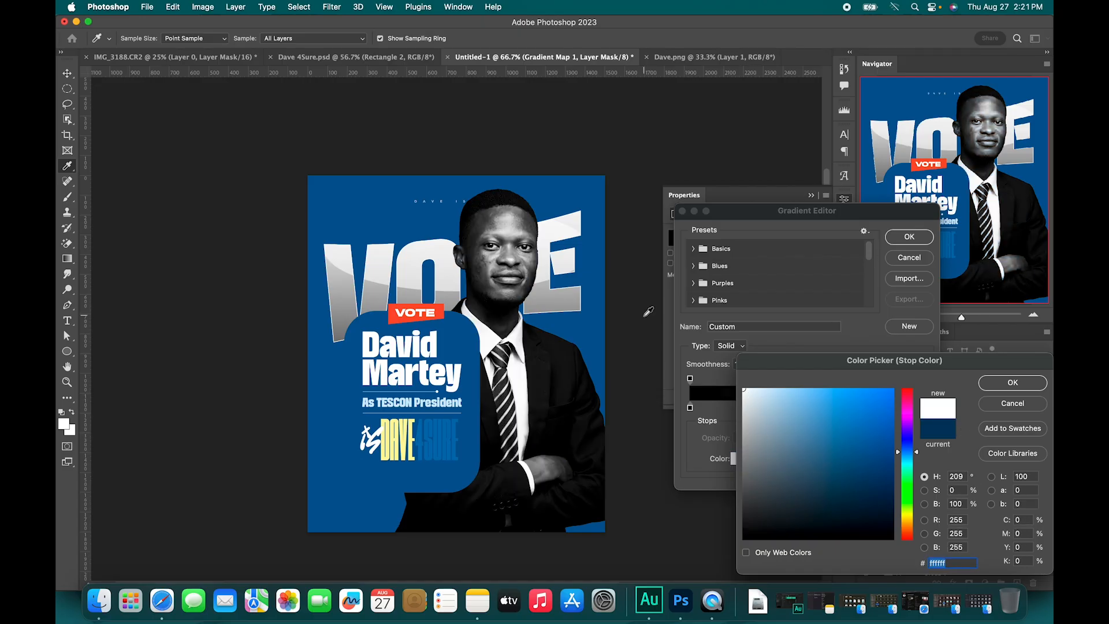
left_click(1038, 386)
Shift the gradient map's black stop to 5% and set the adjustment's blend mode to Soft Light.
double_click(690, 408)
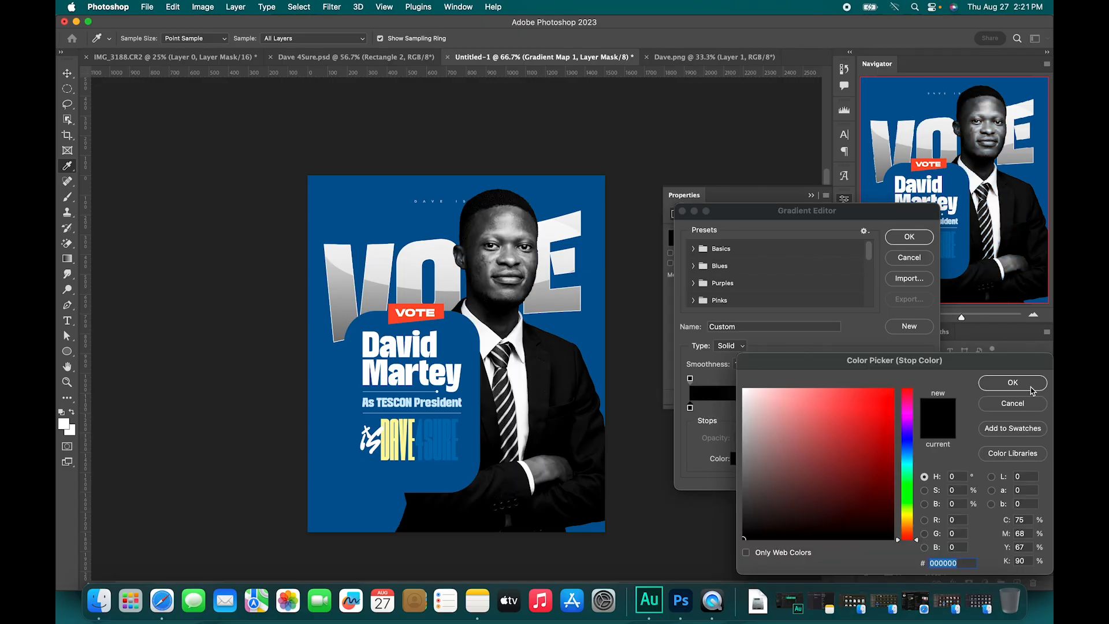
left_click(1029, 390)
left_click_drag(693, 412, 704, 415)
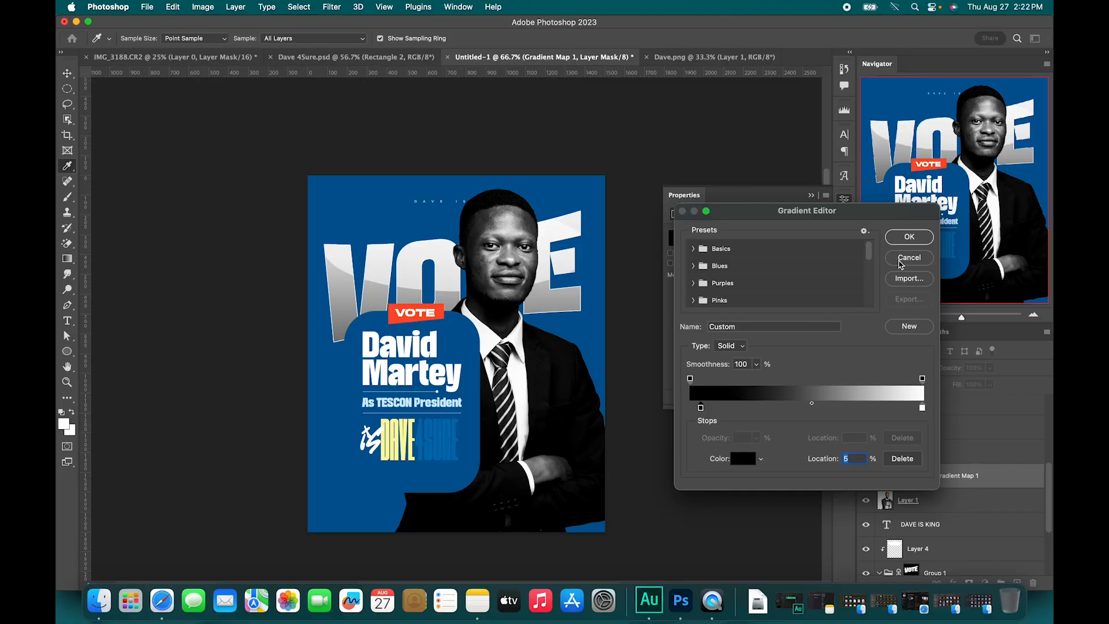
left_click(909, 237)
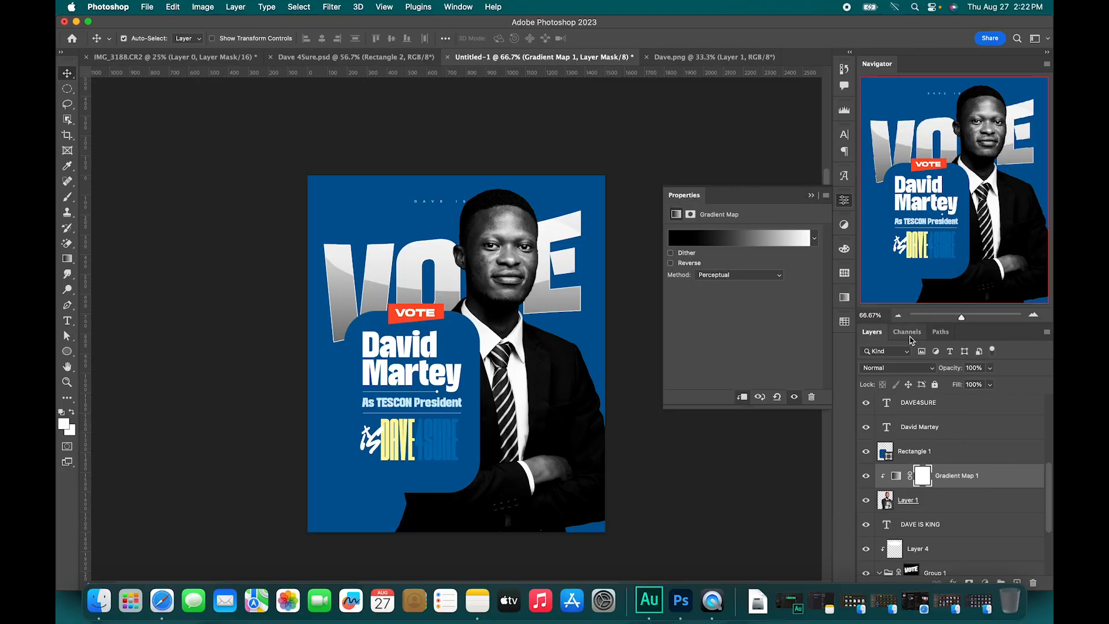
left_click(898, 372)
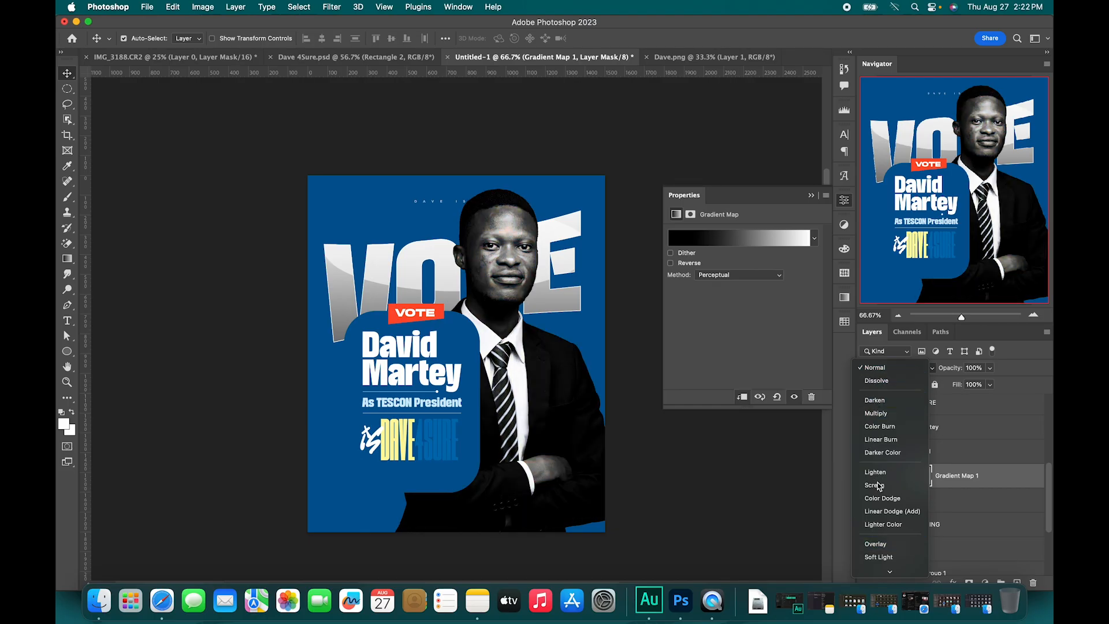
left_click(886, 557)
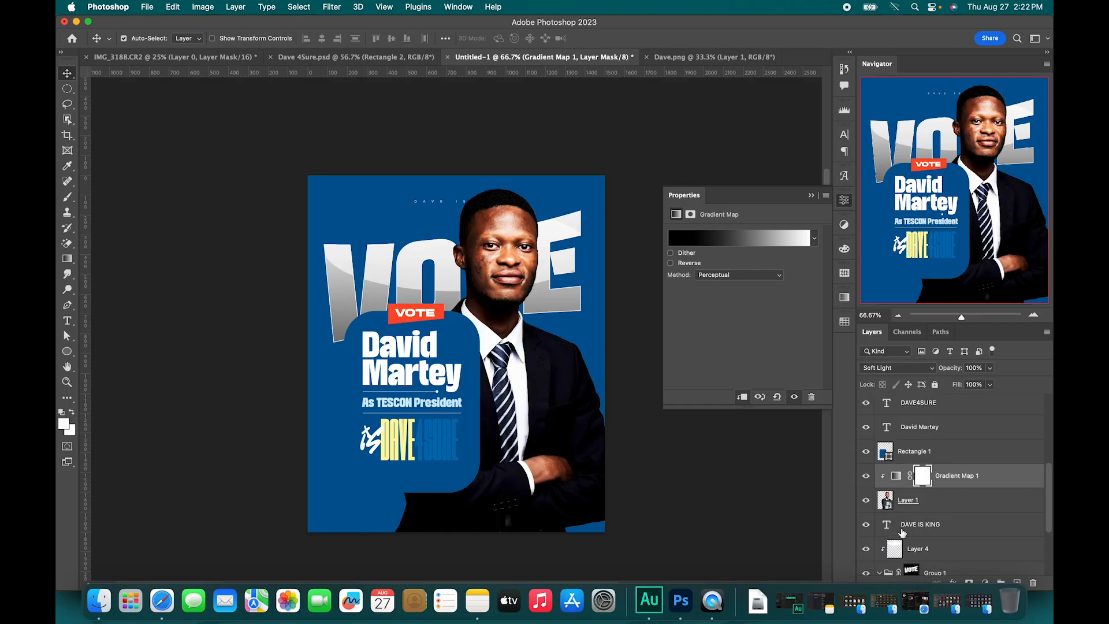
Apply Shadows/Highlights to the candidate's photo with a shadow amount of 35% and a slightly raised shadow tone.
left_click(498, 264)
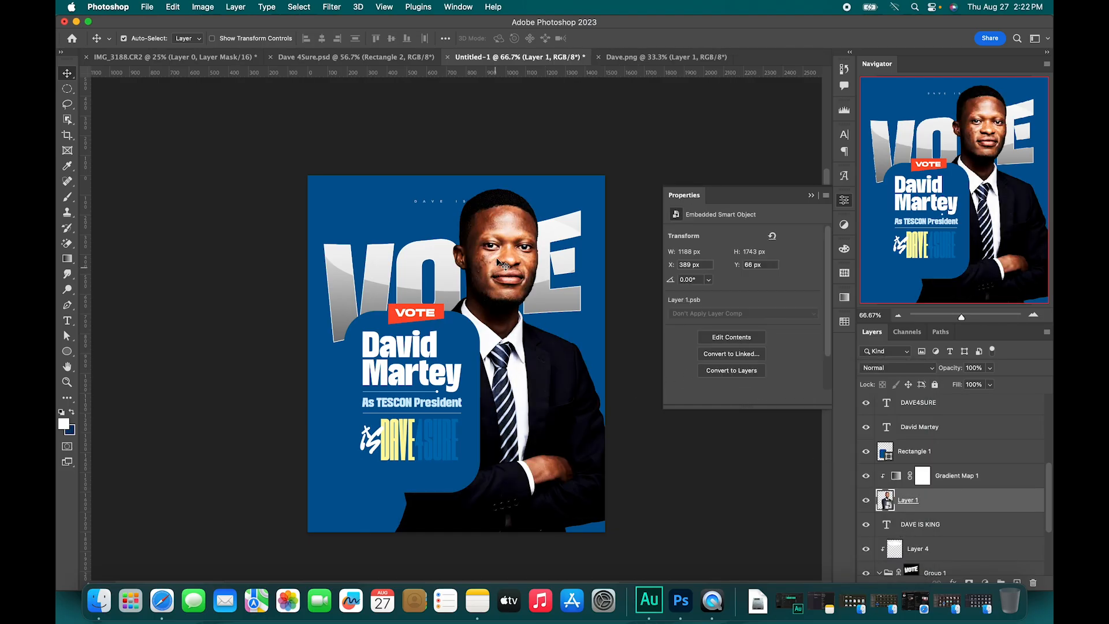
left_click(203, 7)
mouse_move(223, 44)
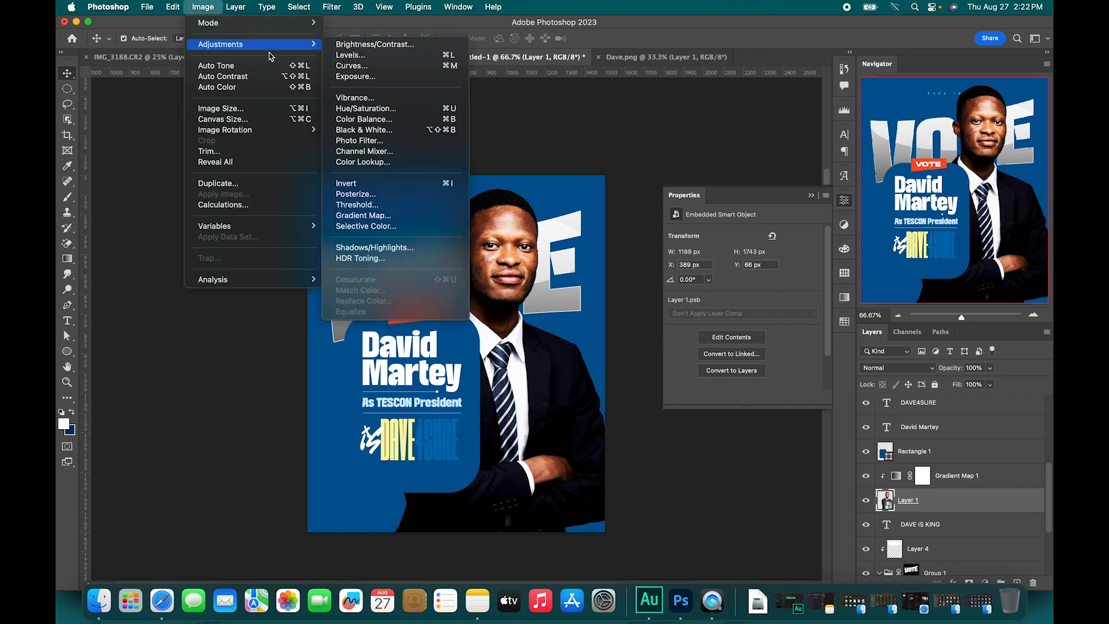
left_click(350, 249)
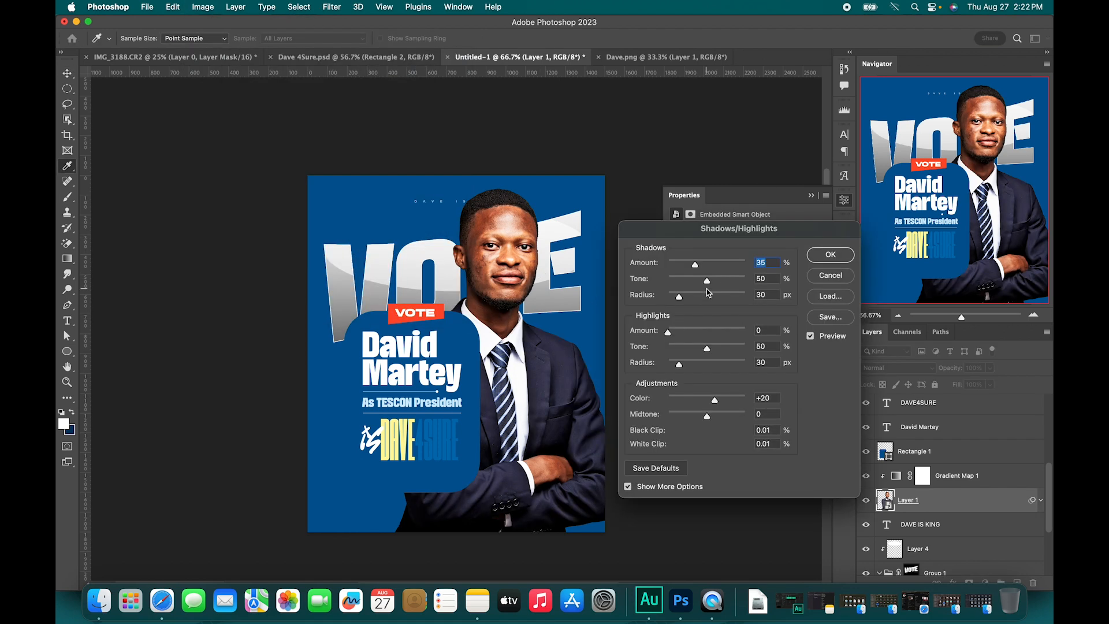
left_click_drag(707, 283, 710, 284)
left_click(838, 264)
left_click(818, 196)
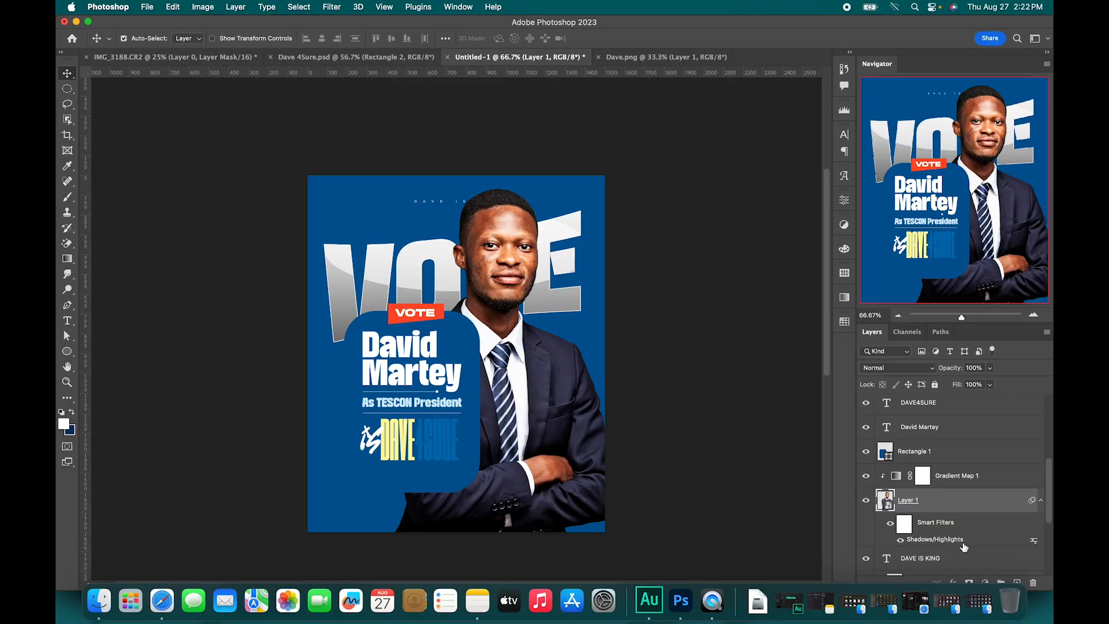
Add an empty layer clipped to the candidate's photo and place it above the gradient map.
left_click(1017, 583)
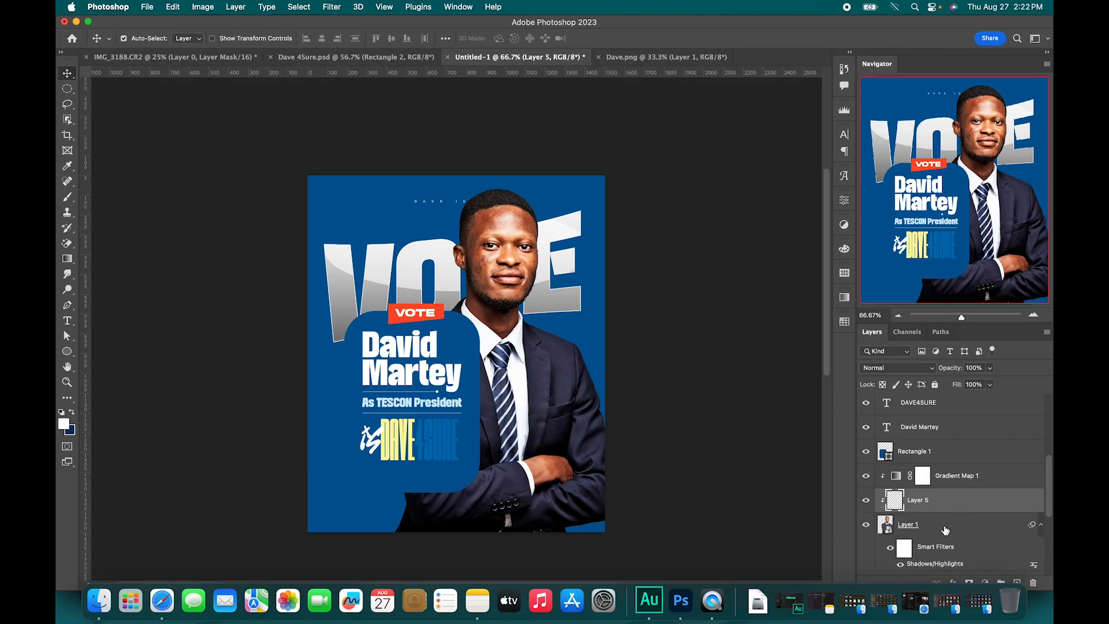
scroll(953, 527, "up", 1)
left_click_drag(936, 527, 927, 491)
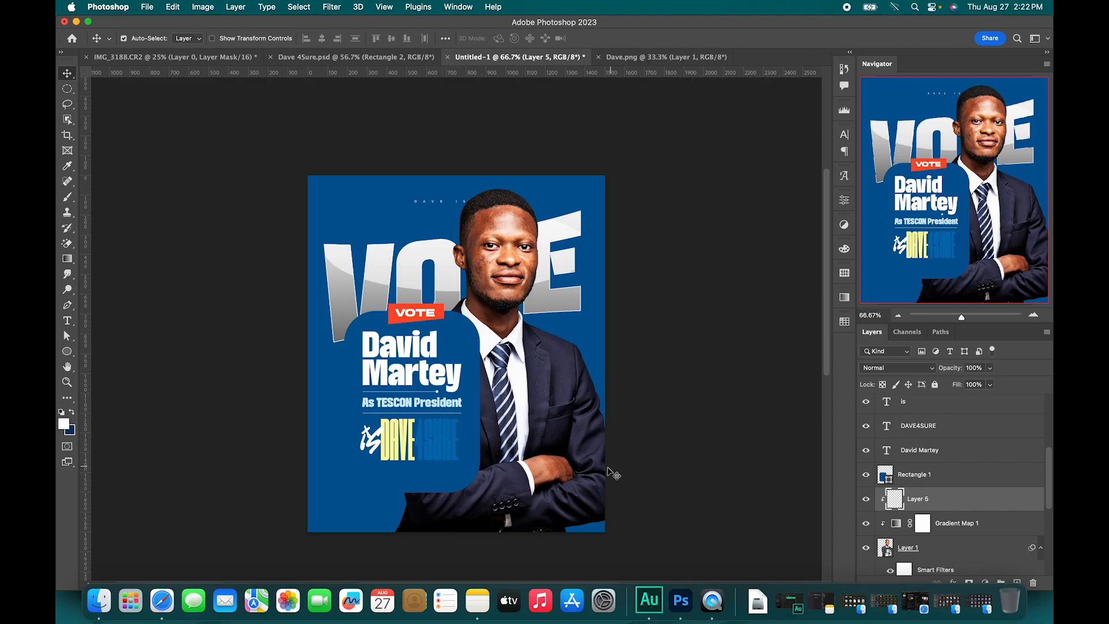
Set the foreground colour to black (000000) and draw a fading gradient from the poster's bottom edge up over the candidate.
key("g")
left_click(65, 425)
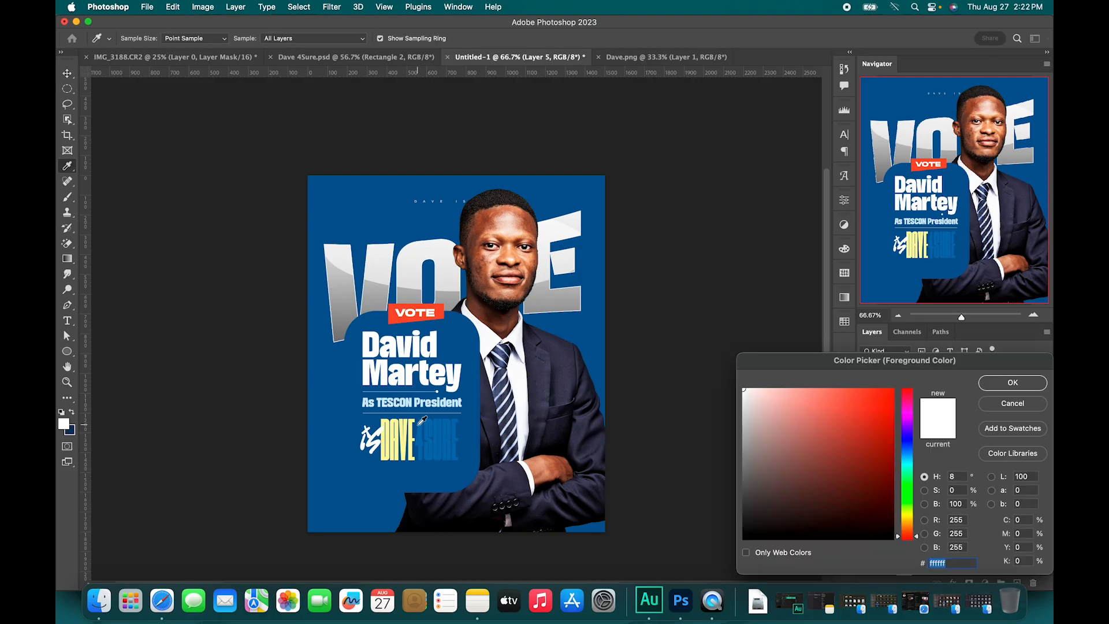
left_click_drag(767, 477, 730, 549)
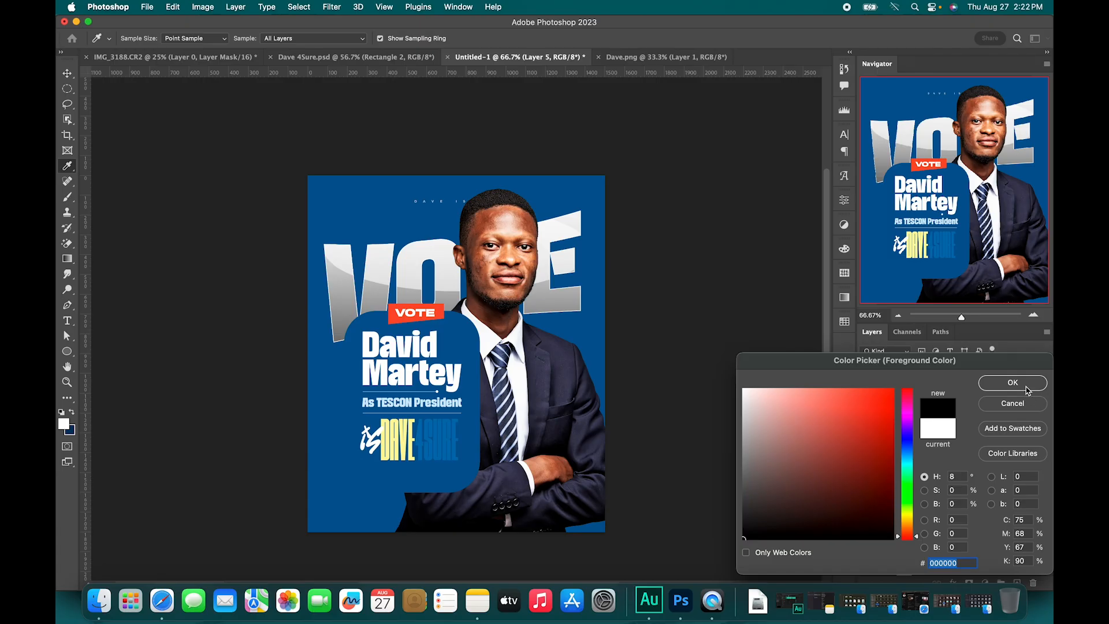
left_click(1026, 389)
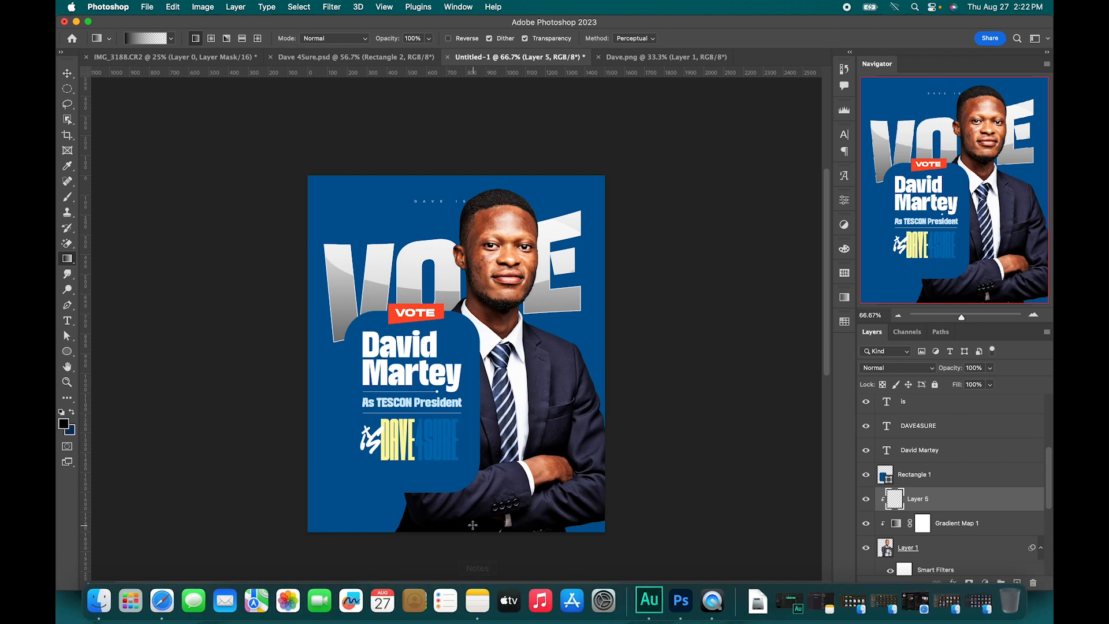
left_click_drag(470, 541, 465, 291)
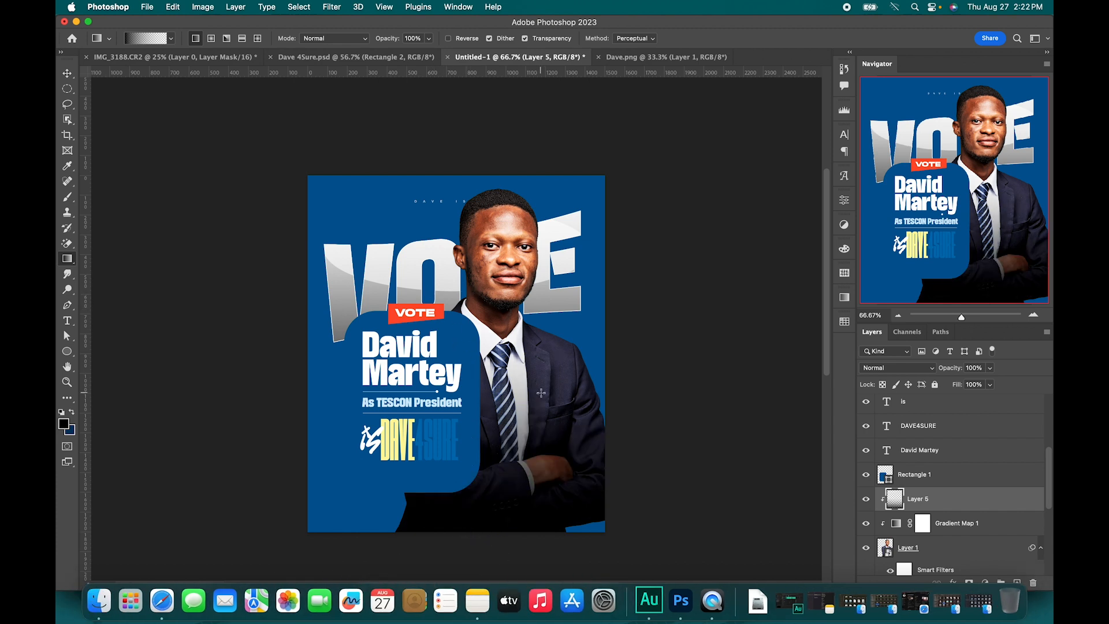
Lower the fill of the black gradient layer over the candidate to 16%.
key("v")
left_click(992, 389)
left_click_drag(950, 404, 945, 403)
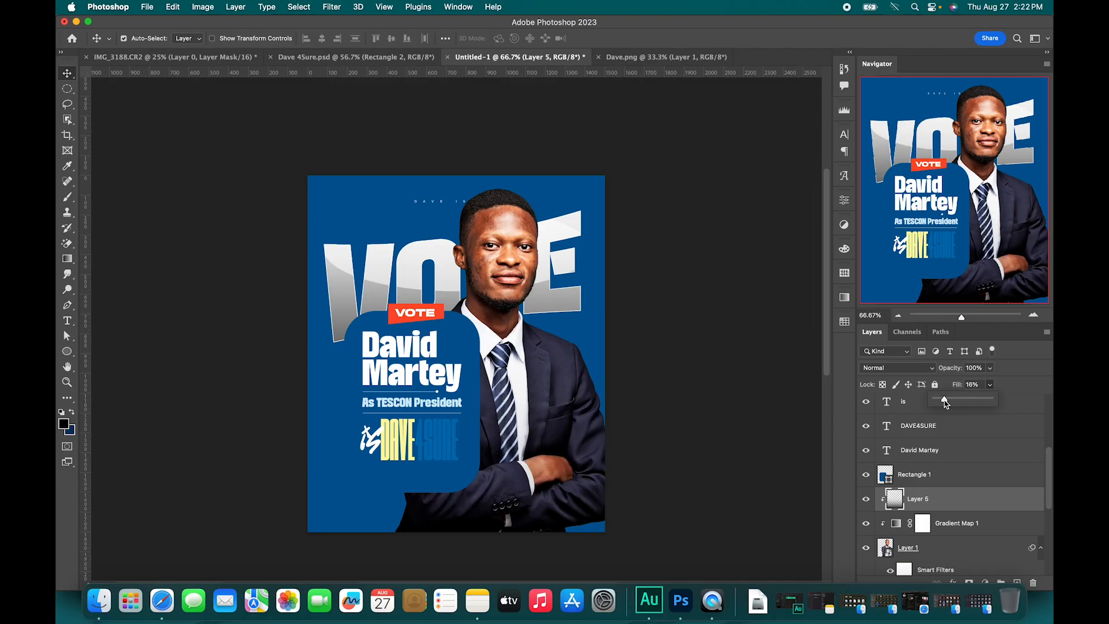
left_click(978, 505)
Add an empty layer directly above the solid blue background layer.
scroll(889, 474, "down", 5)
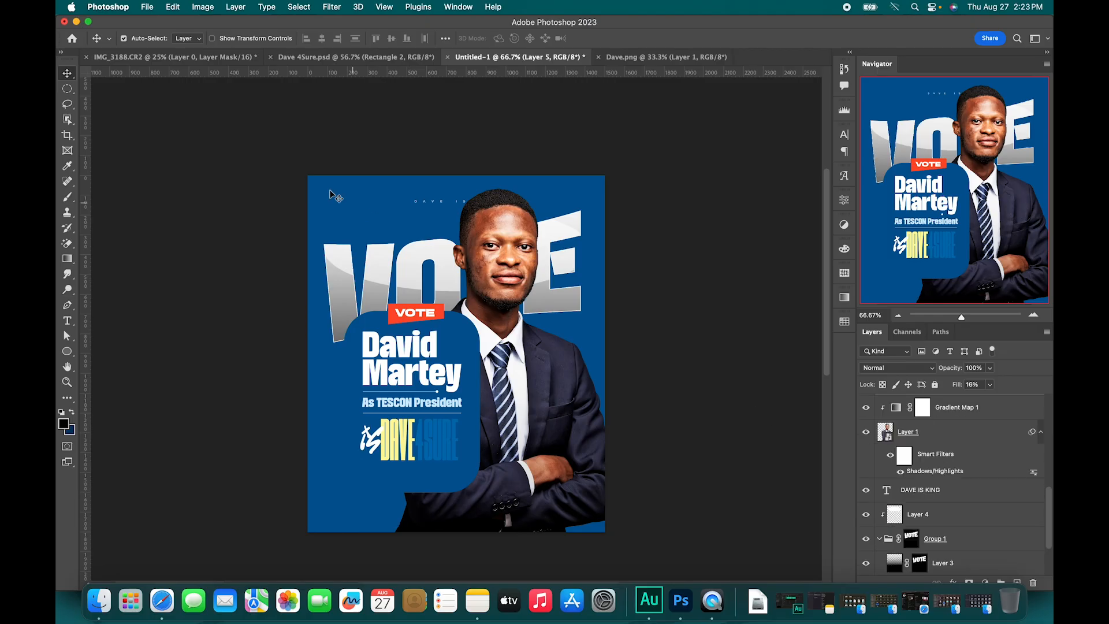
scroll(886, 451, "down", 3)
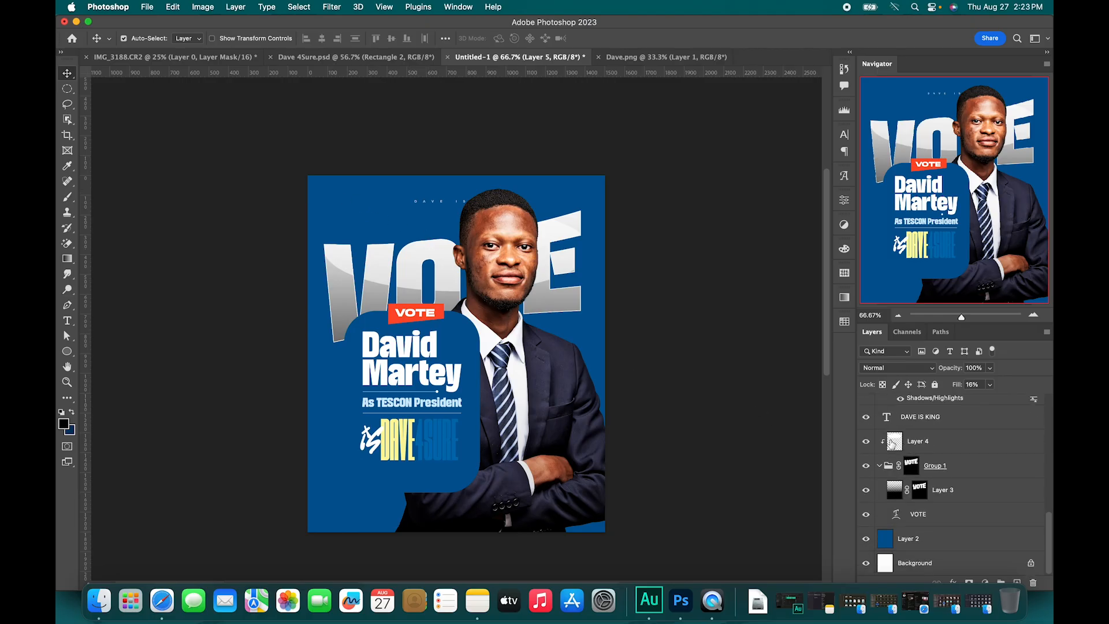
left_click(964, 542)
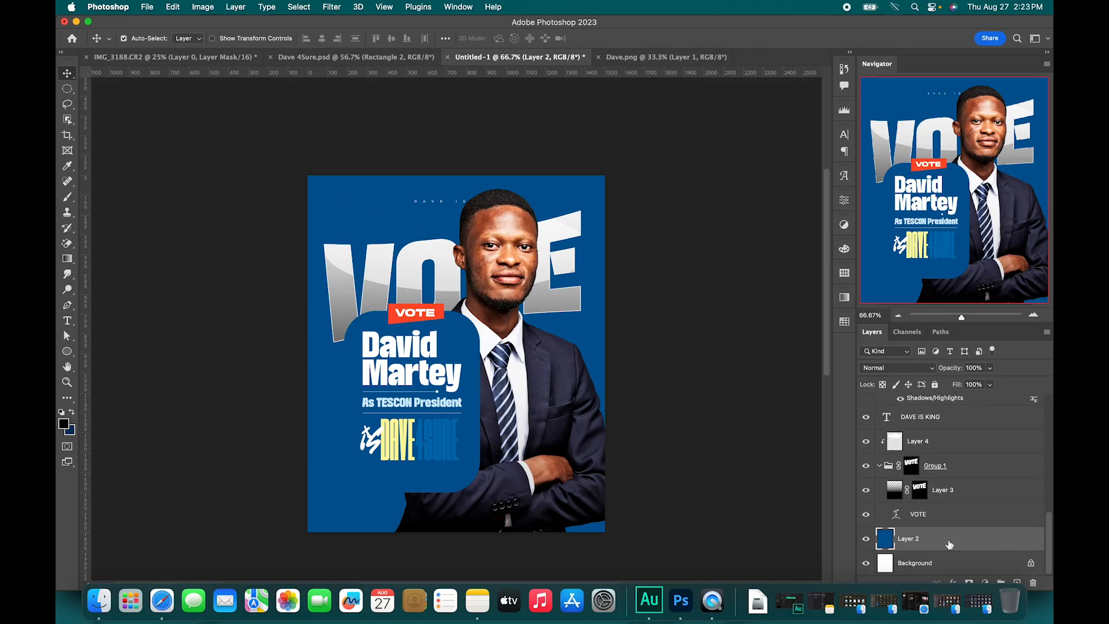
left_click(1017, 581)
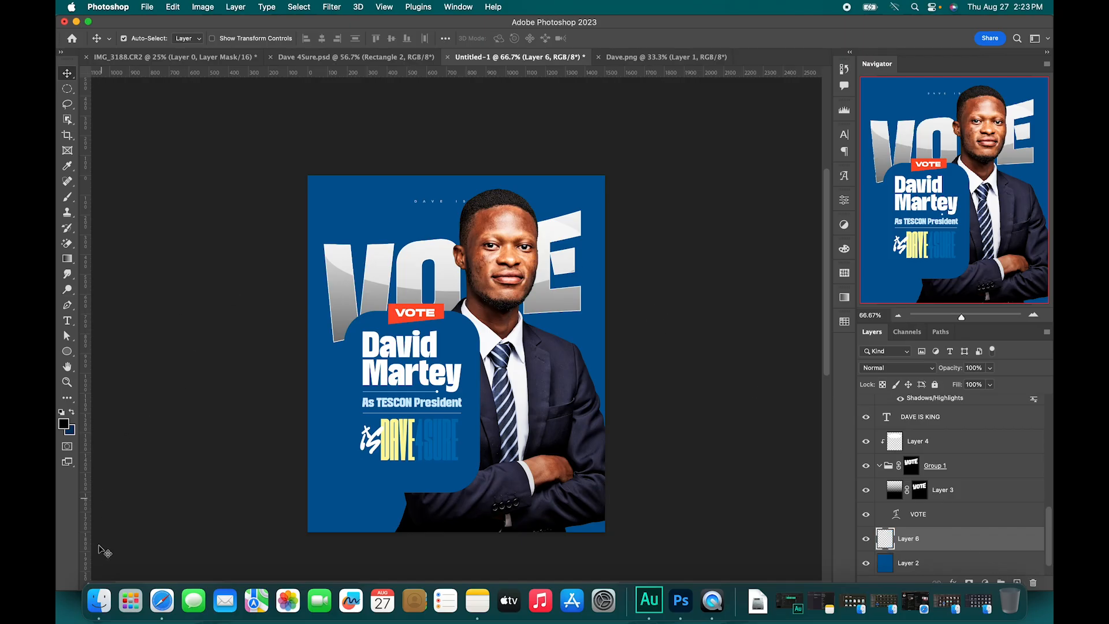
Open the dark-animal-print-maze JPG from the Pattern folder as its own document and select its dark maroon areas with Color Range.
left_click(97, 601)
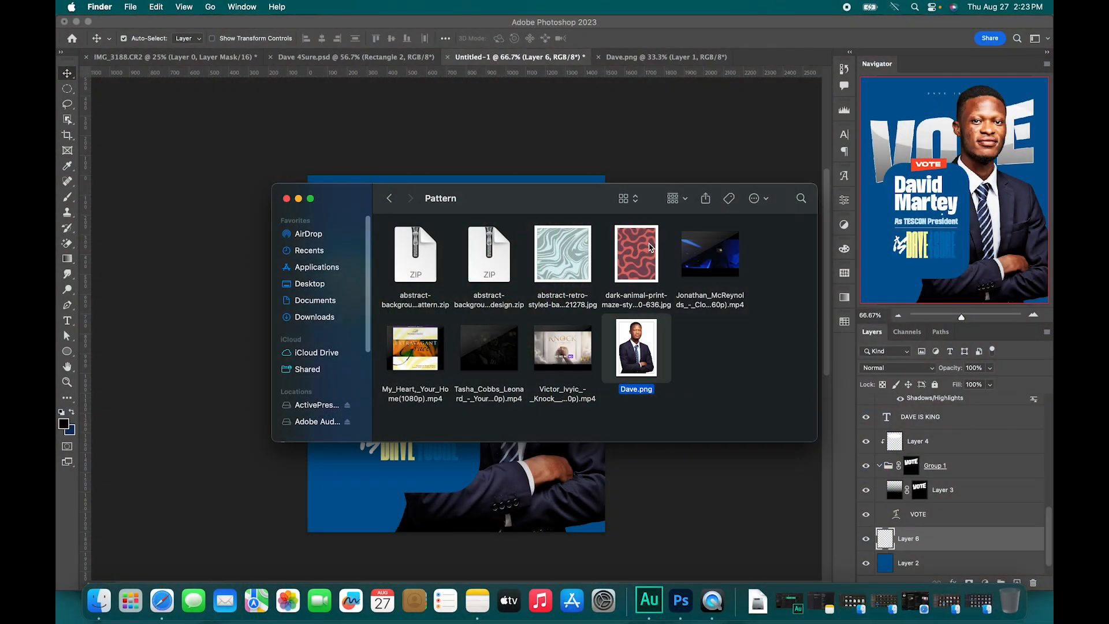
left_click_drag(643, 275, 761, 56)
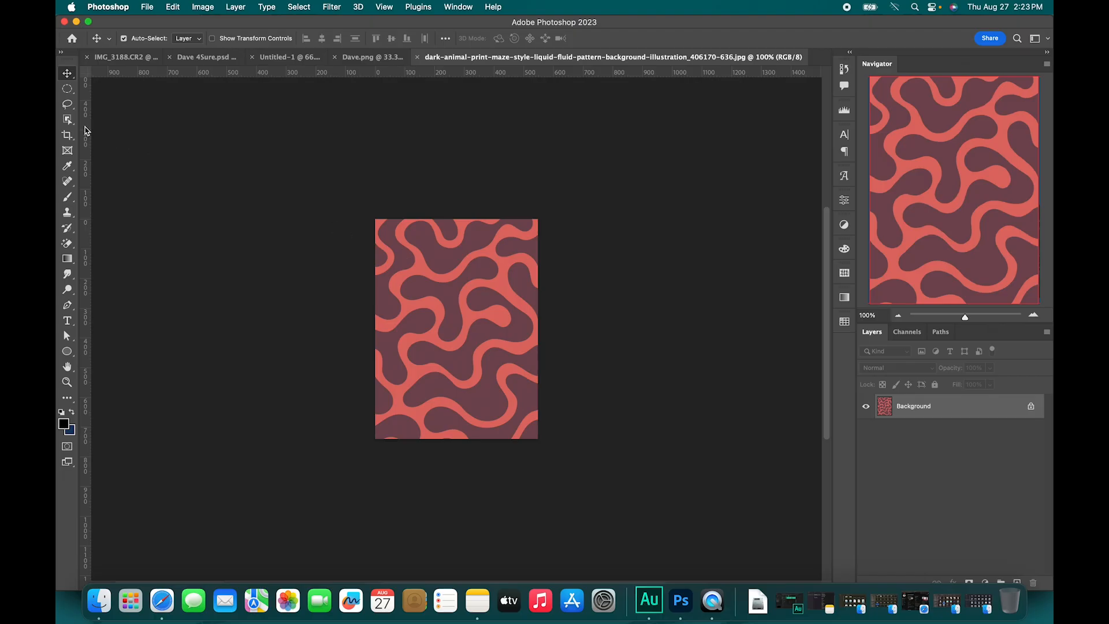
left_click(300, 7)
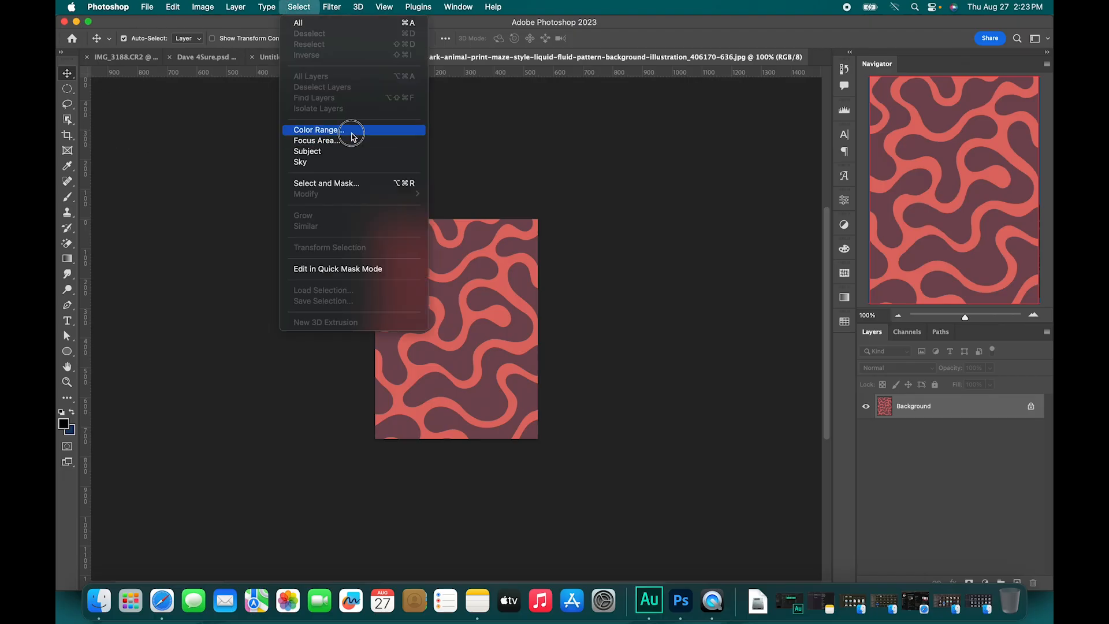
left_click(319, 130)
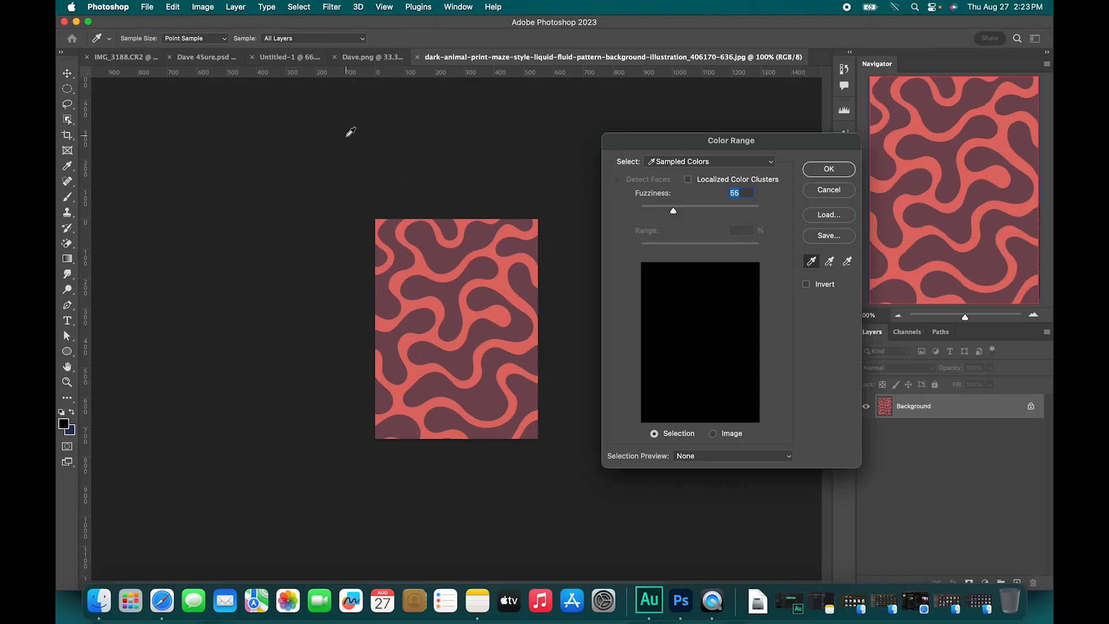
left_click(483, 266)
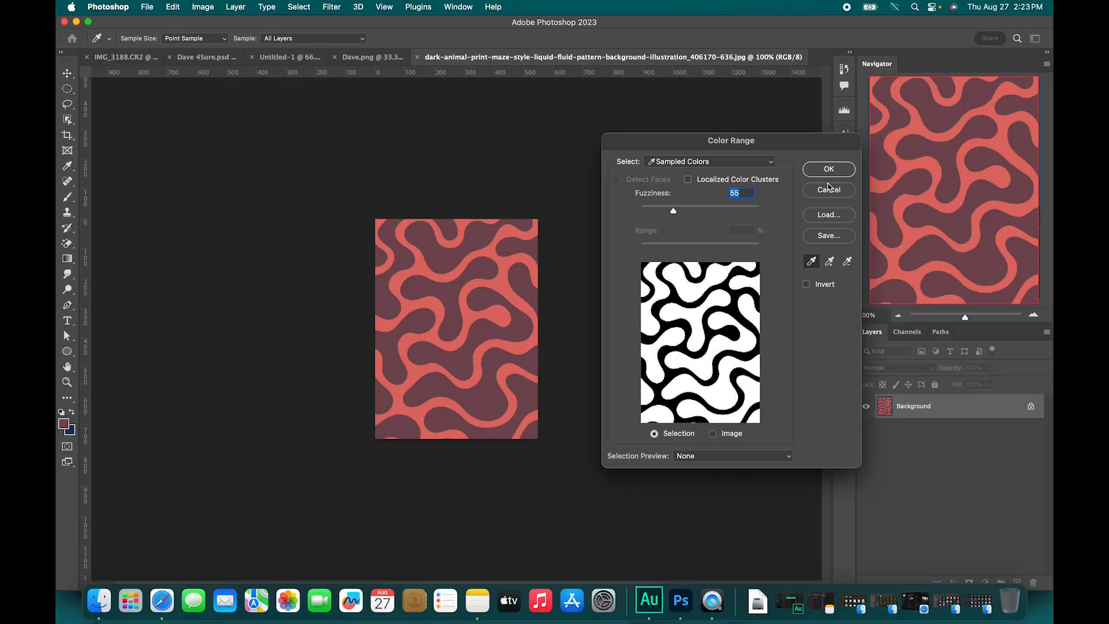
left_click(829, 168)
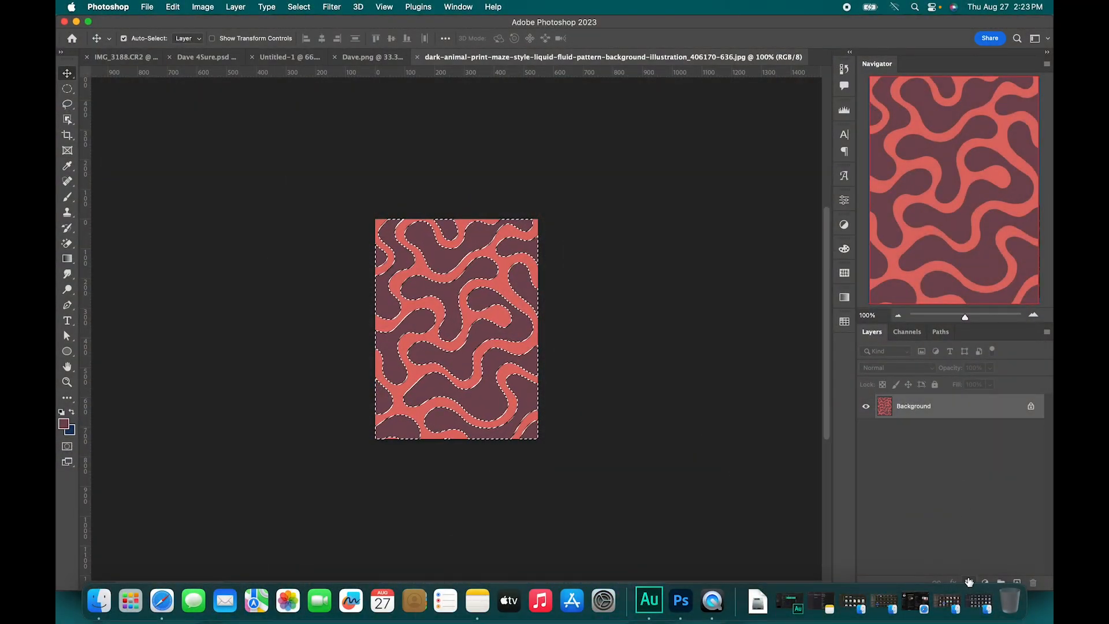
Mask the pattern layer to the selected maroon areas and apply the layer mask permanently.
left_click(968, 582)
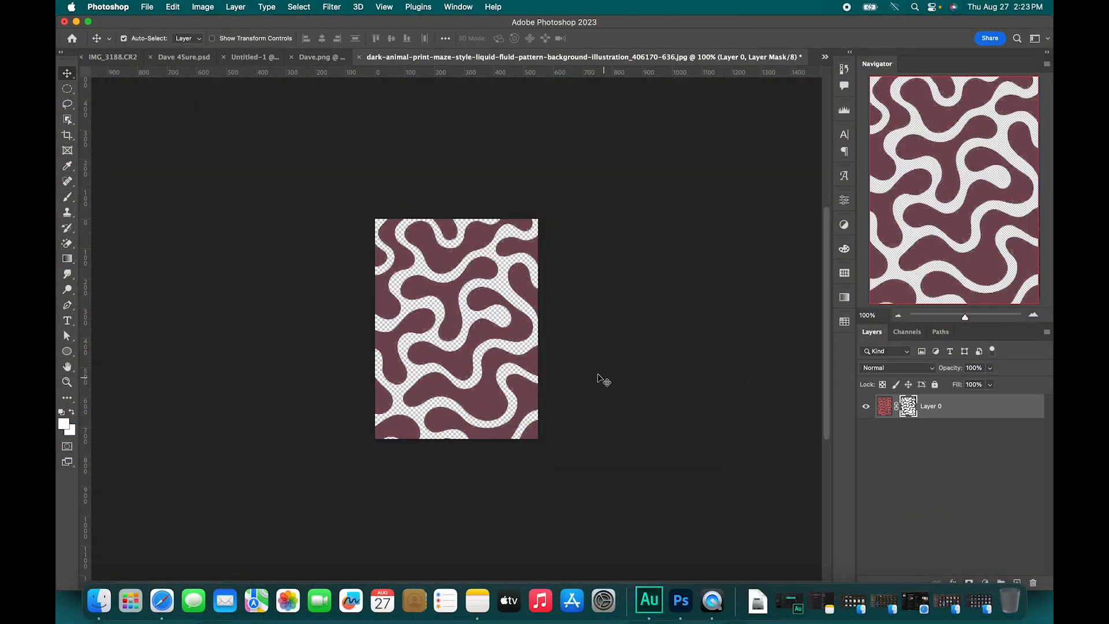
right_click(910, 411)
left_click(923, 442)
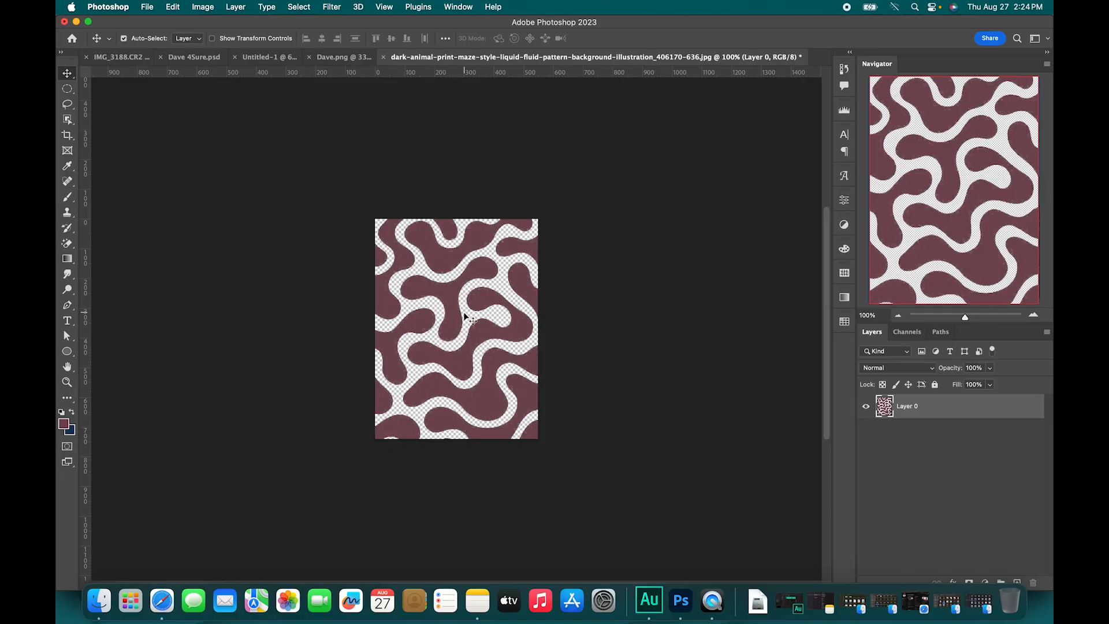
Bring the cut-out pattern into the poster behind the VOTE headline, accepting the colour conversion, and scale it to about 252% to fill the background.
left_click_drag(459, 310, 433, 352)
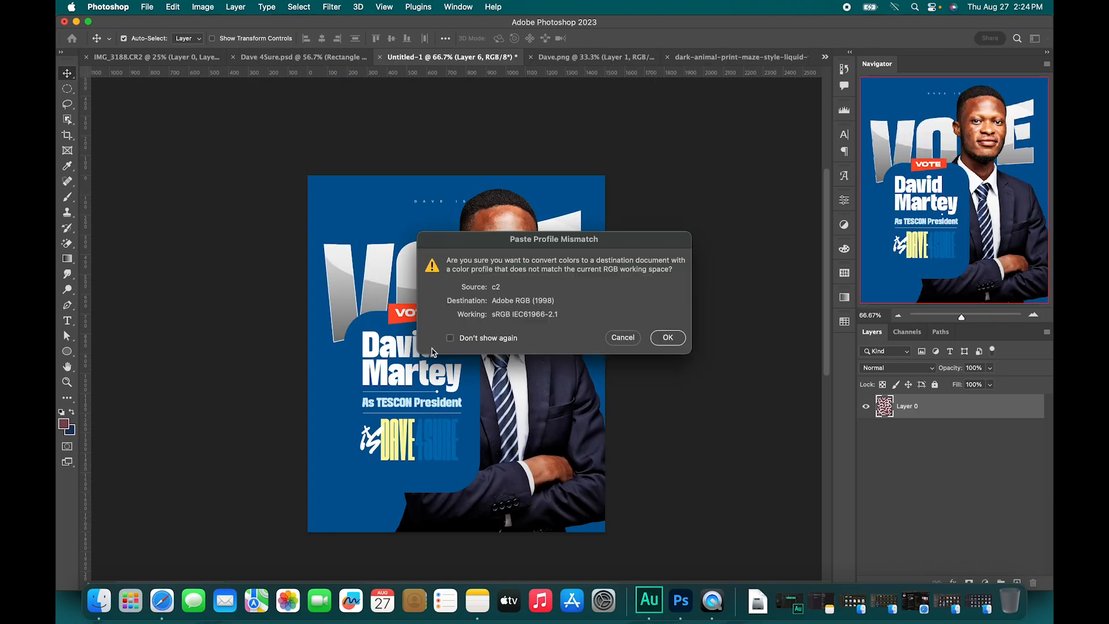
left_click(665, 338)
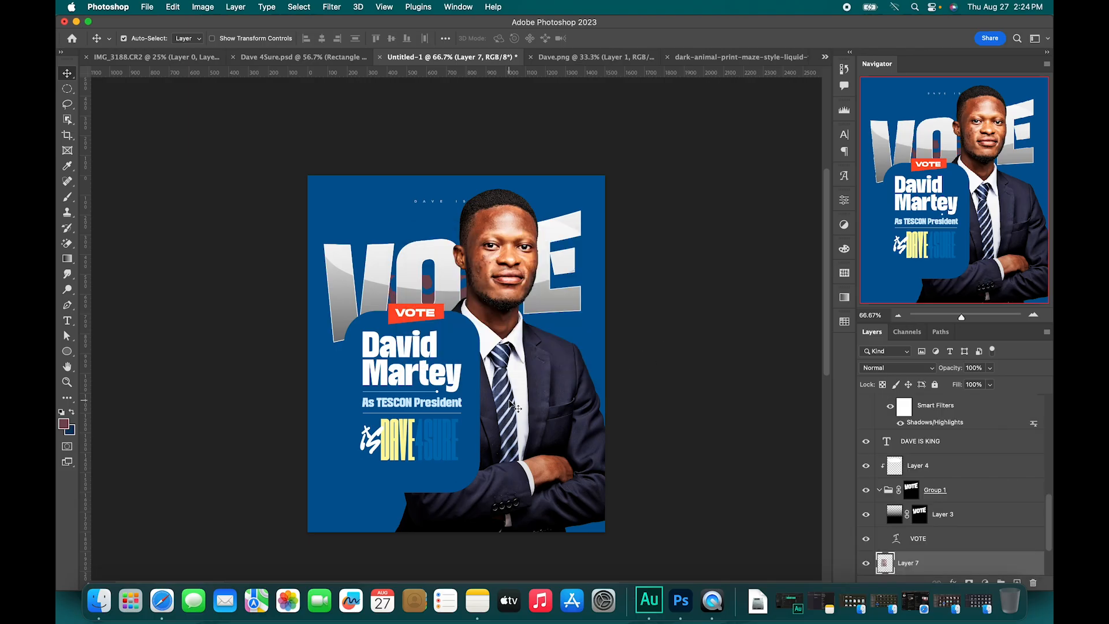
key("super+t")
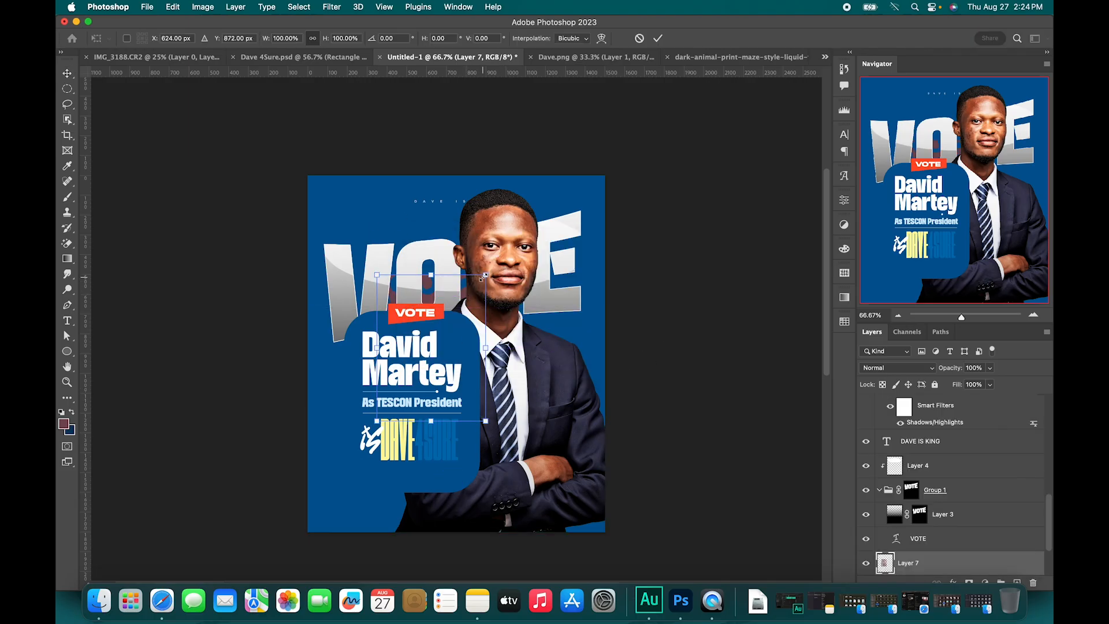
left_click_drag(485, 277, 565, 186)
left_click_drag(373, 226, 420, 223)
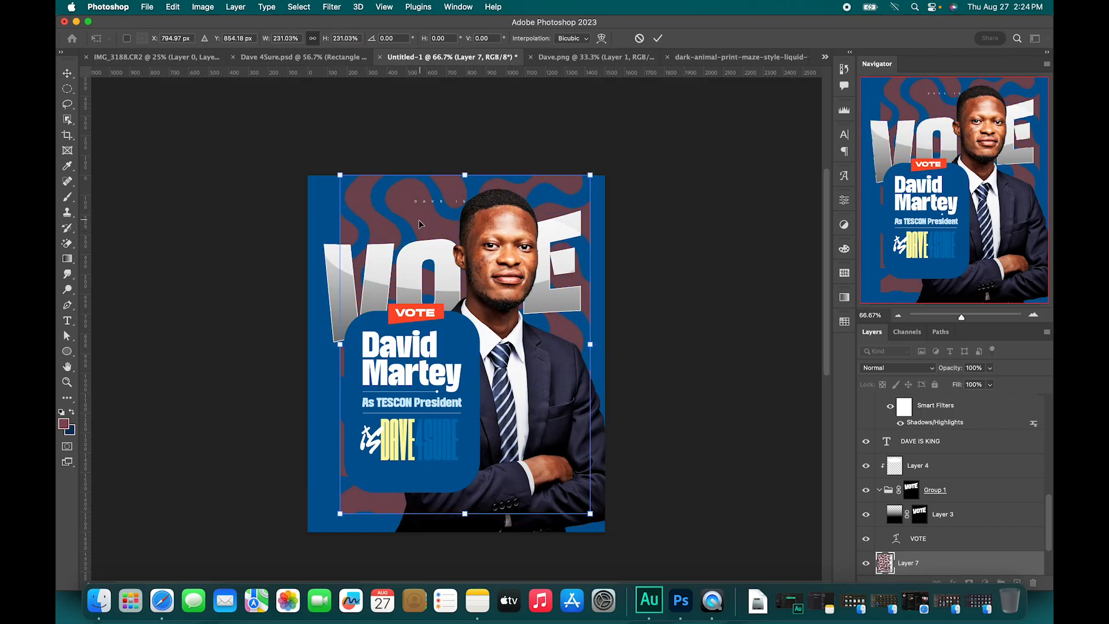
left_click_drag(340, 514, 318, 546)
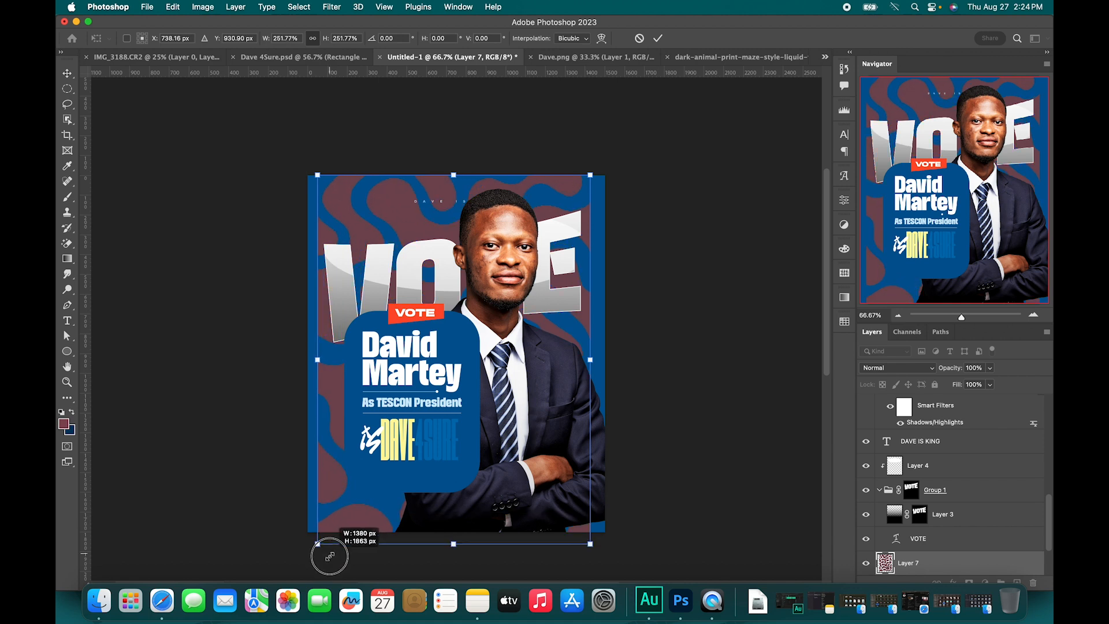
key("Return")
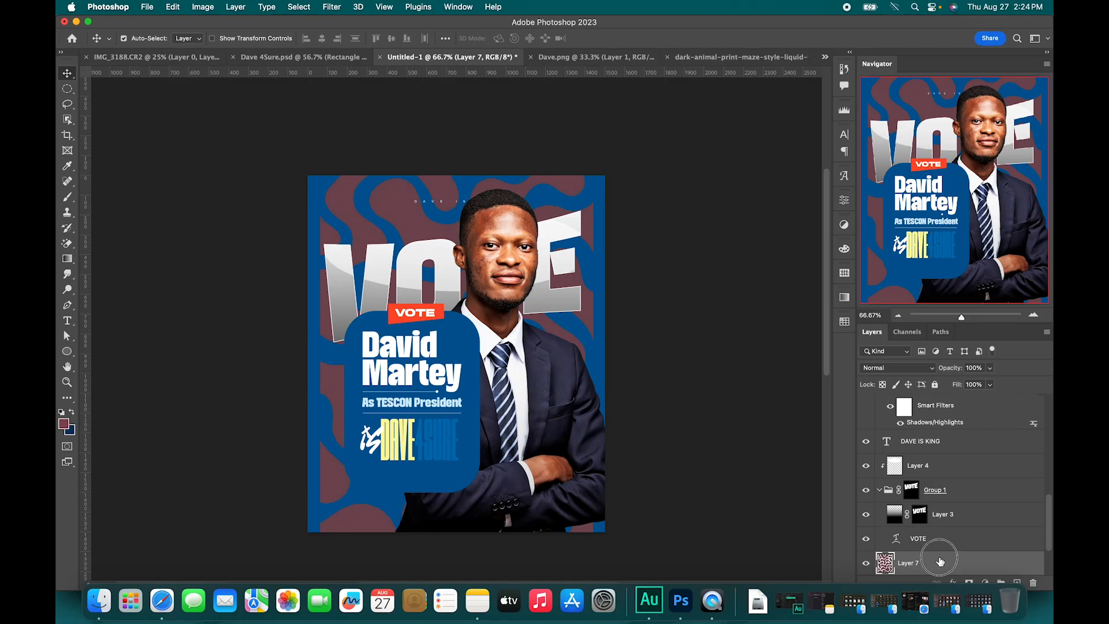
Apply a white Color Overlay to the pattern layer and rasterize its layer style.
double_click(939, 560)
left_click(673, 462)
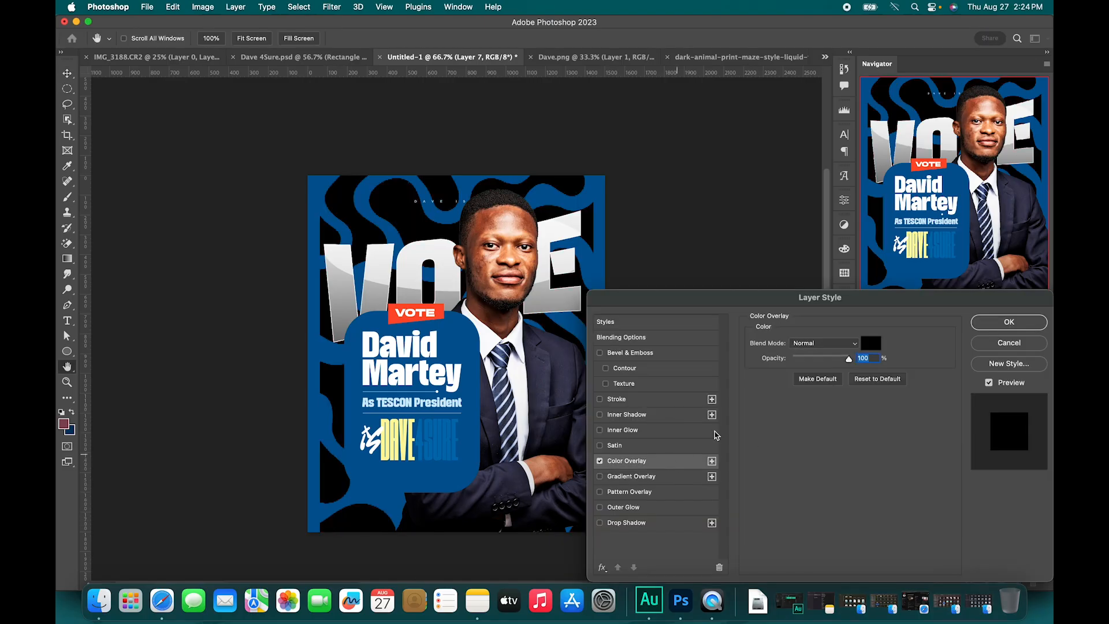
left_click(876, 347)
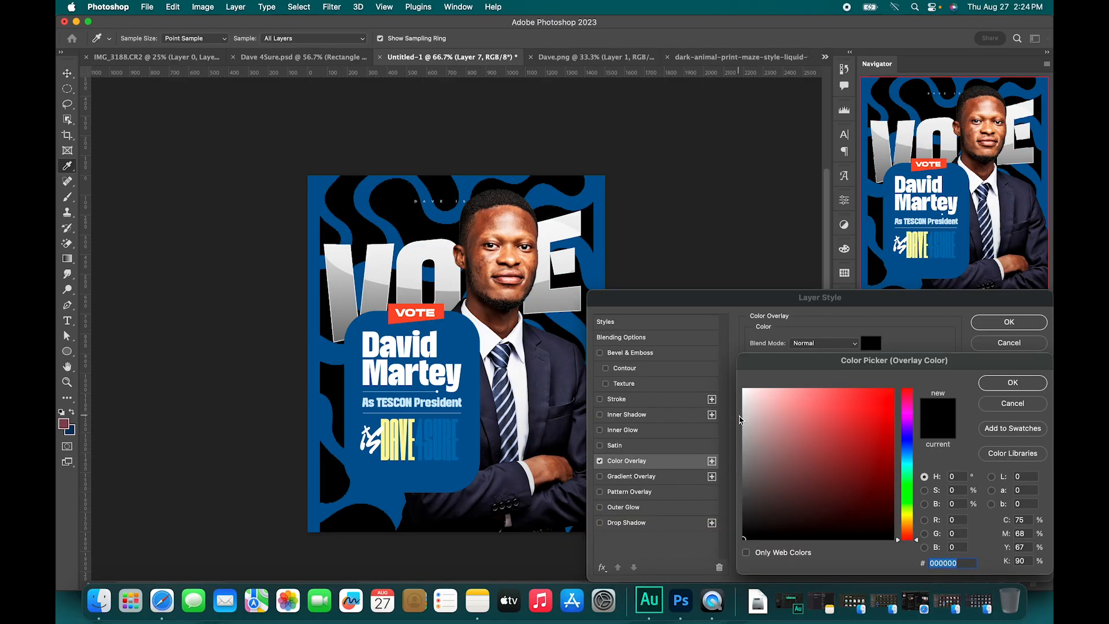
left_click_drag(745, 396, 738, 389)
left_click(1012, 383)
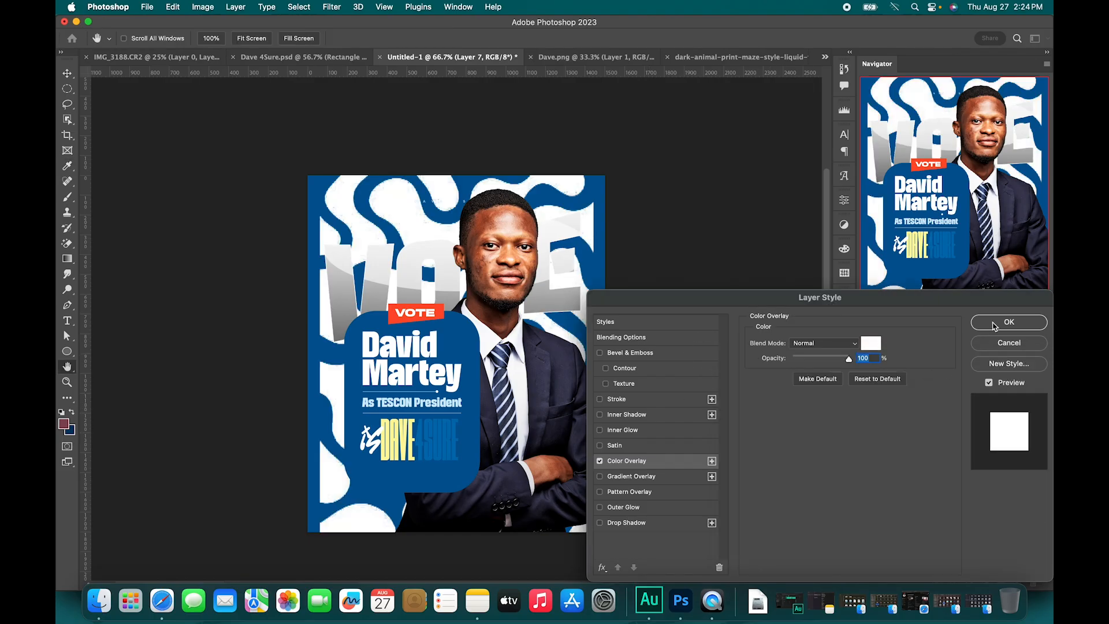
left_click(1009, 322)
right_click(967, 559)
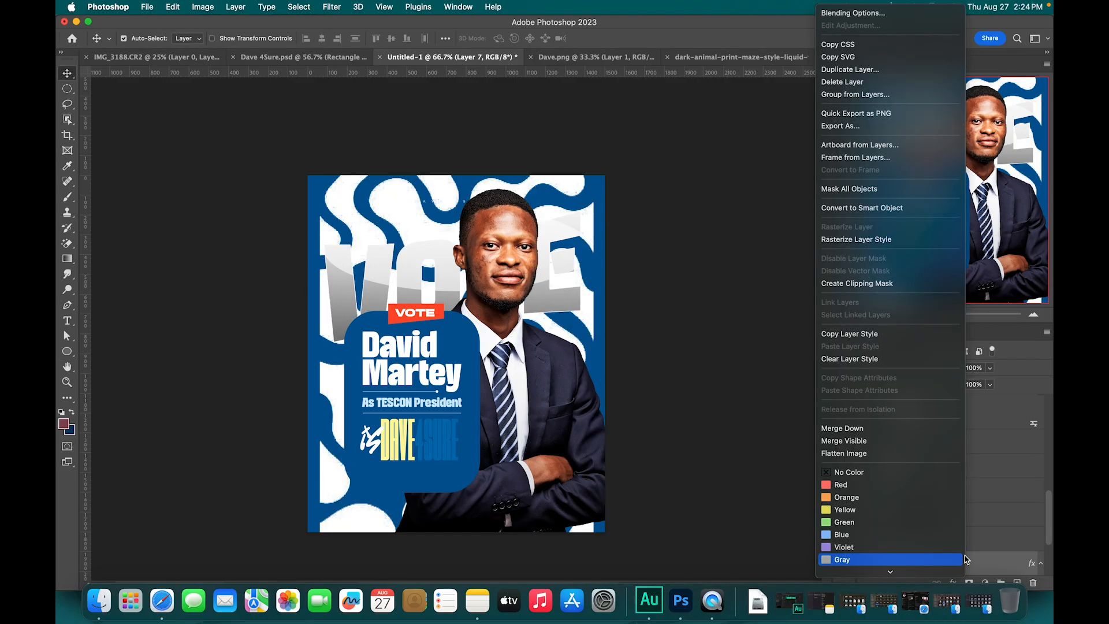
left_click(870, 239)
Lower the fill of the white pattern layer to 9%.
left_click(990, 386)
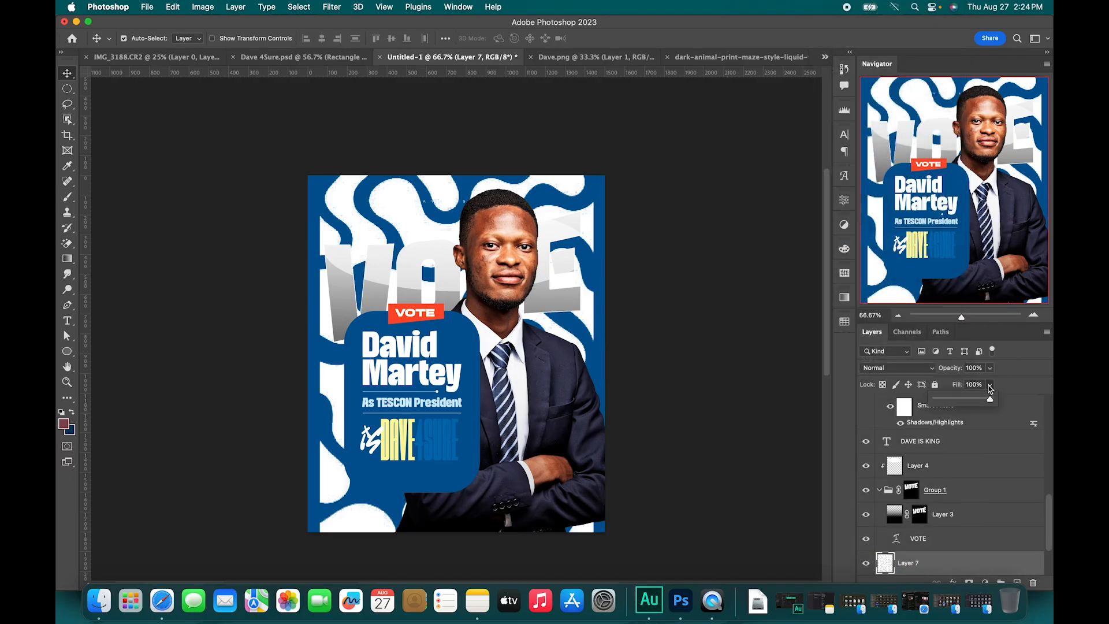
left_click_drag(975, 398, 942, 403)
left_click(925, 563)
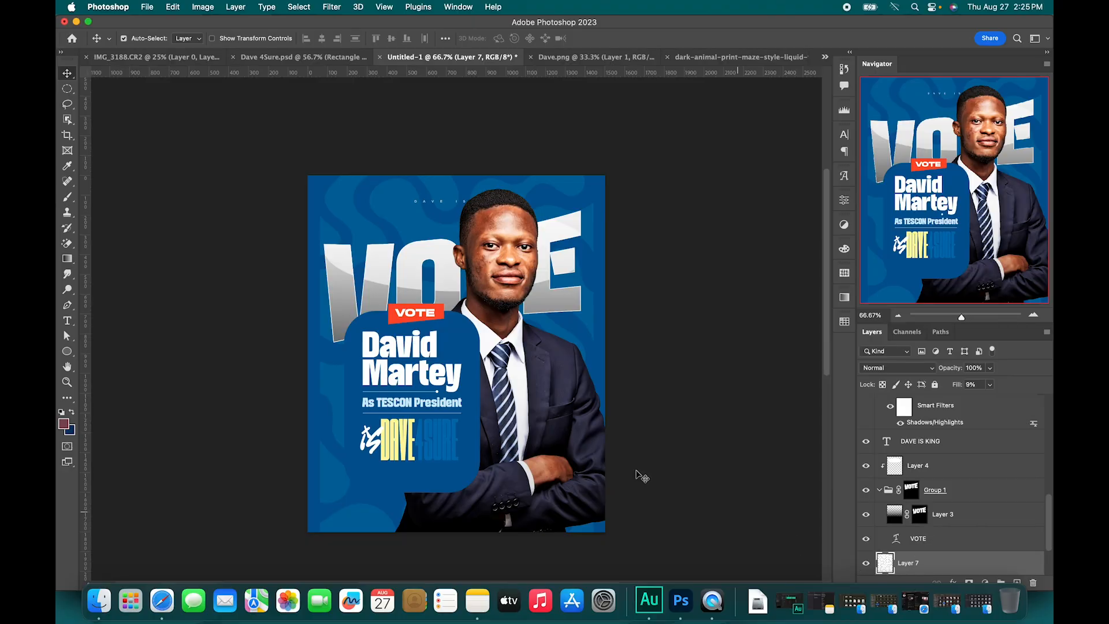
Check the reference poster, move the small spaced tagline clear of the candidate's head and append "4 sure" to its text.
left_click(296, 58)
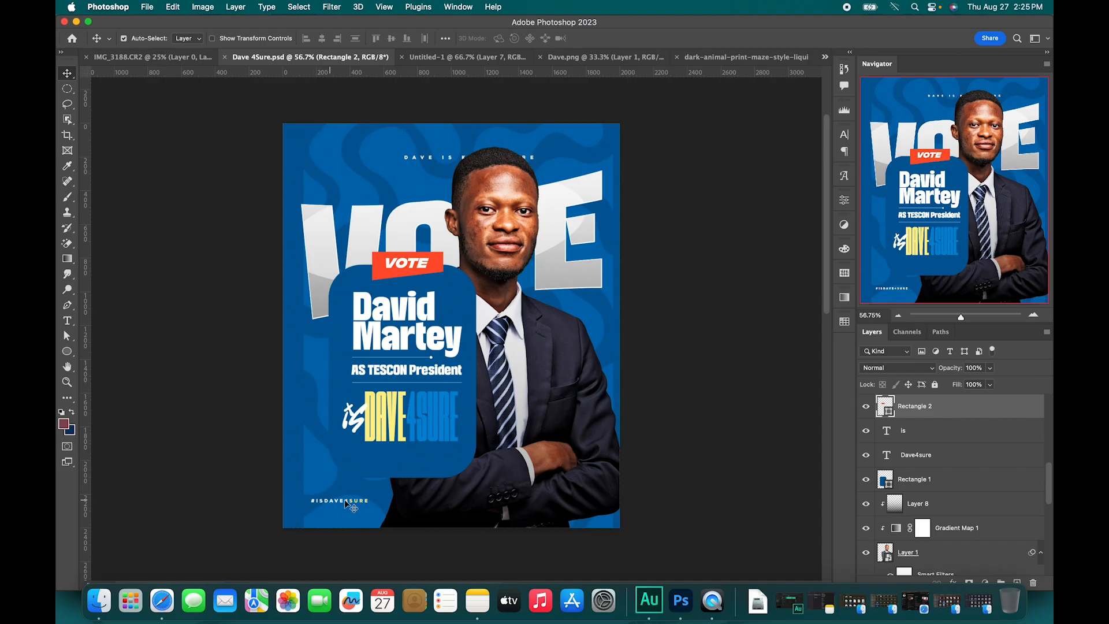
left_click(492, 58)
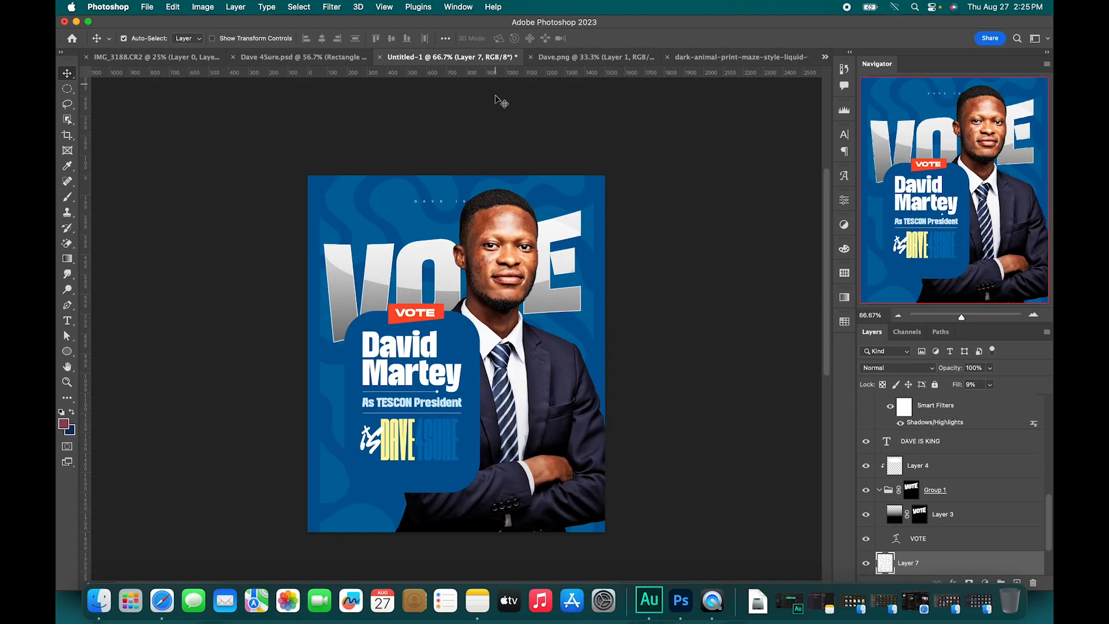
left_click_drag(430, 205, 361, 209)
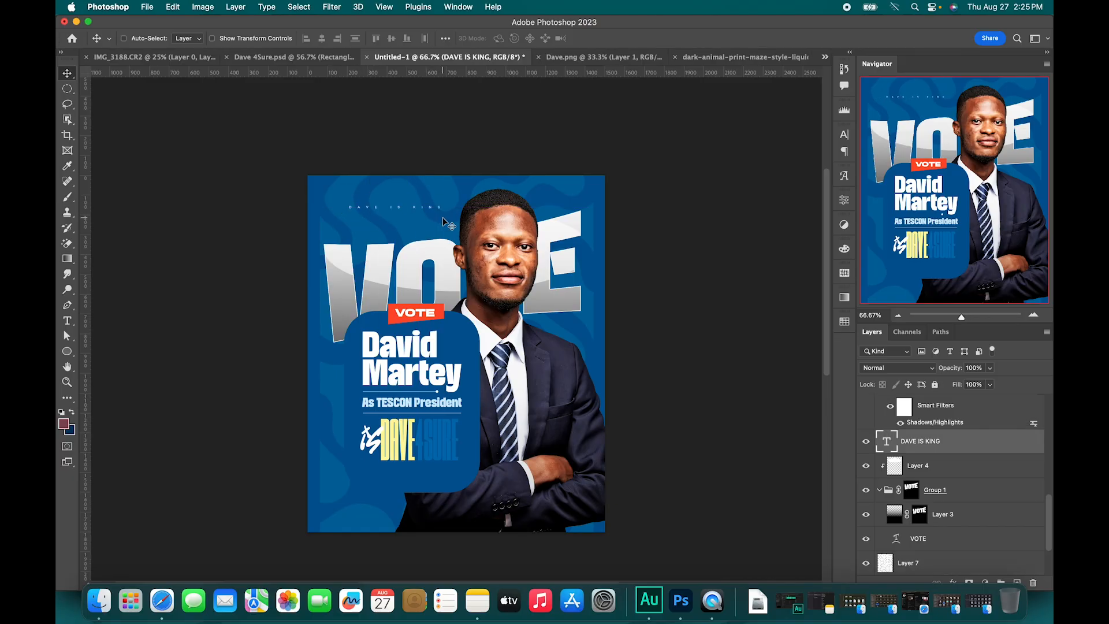
key("t")
key("Return")
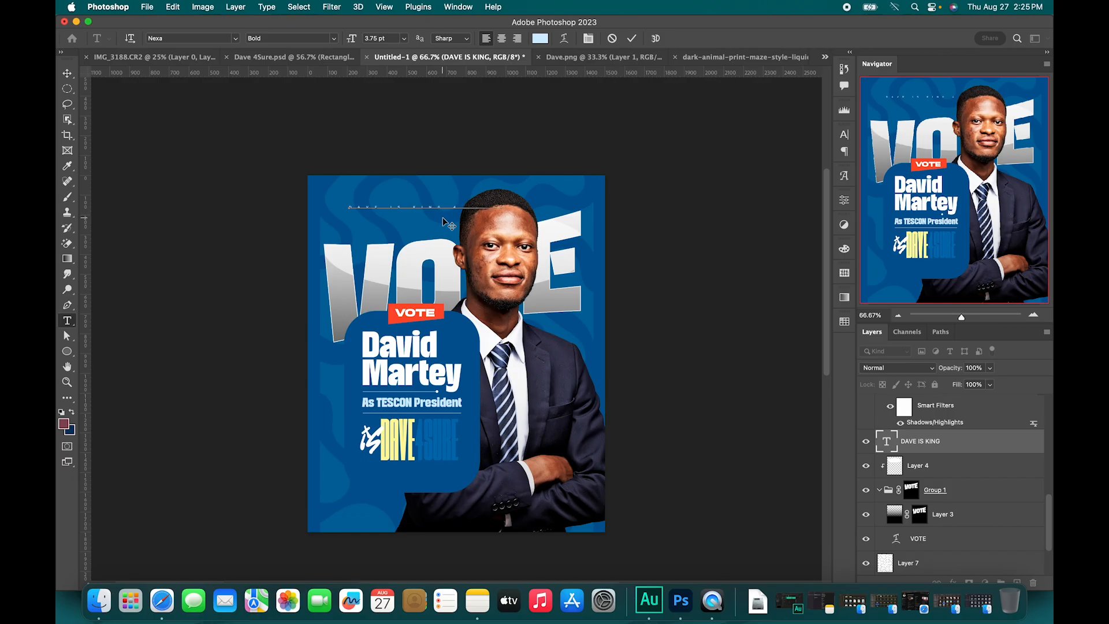
key("Escape")
key("v")
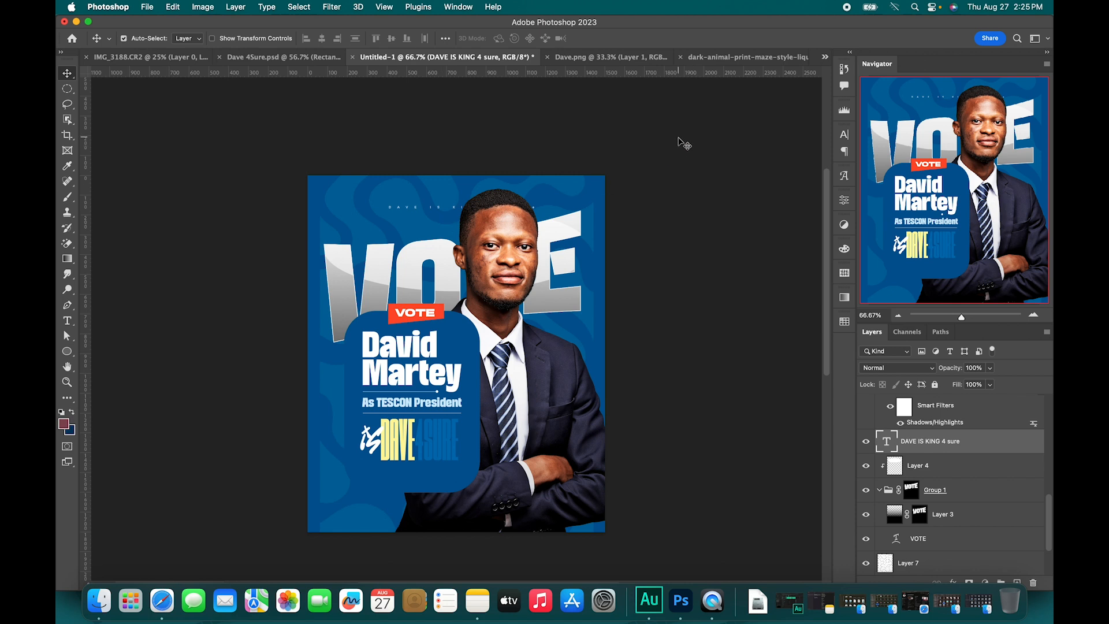
Set the tagline's tracking to 920 and its font size to 5 pt, and nudge it right behind the candidate's head.
left_click(844, 135)
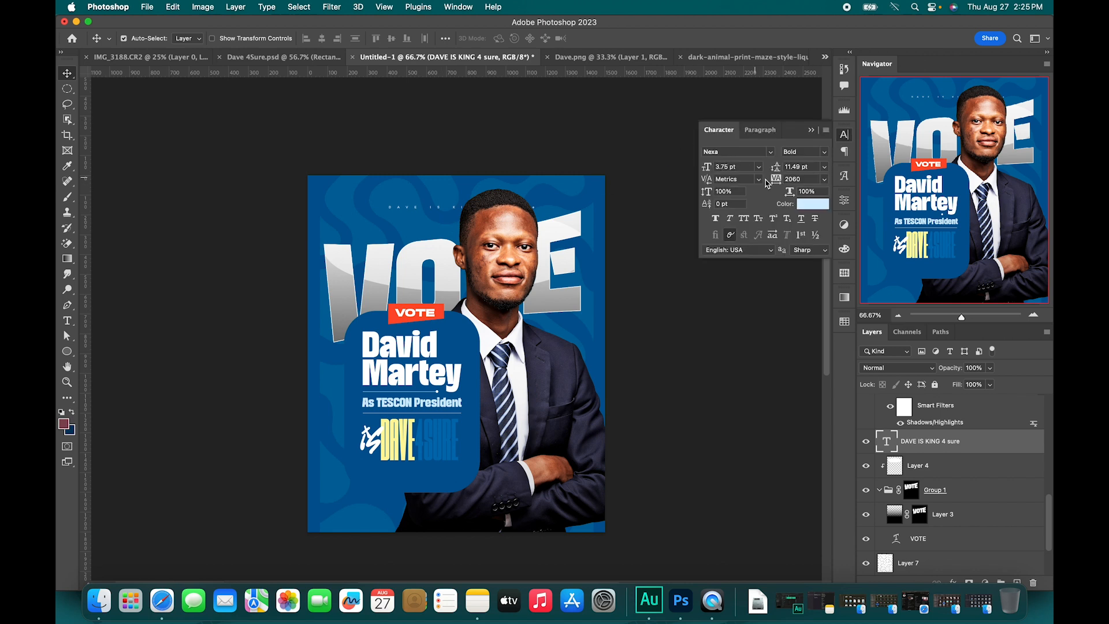
left_click_drag(776, 184, 656, 161)
type("5")
key("Return")
key("shift+Right")
key("shift+Right")
key("shift+Right")
key("shift+Right")
key("shift+Right")
Compare the tagline with the reference poster, scale it to 114.5% and nudge it slightly left.
left_click(299, 57)
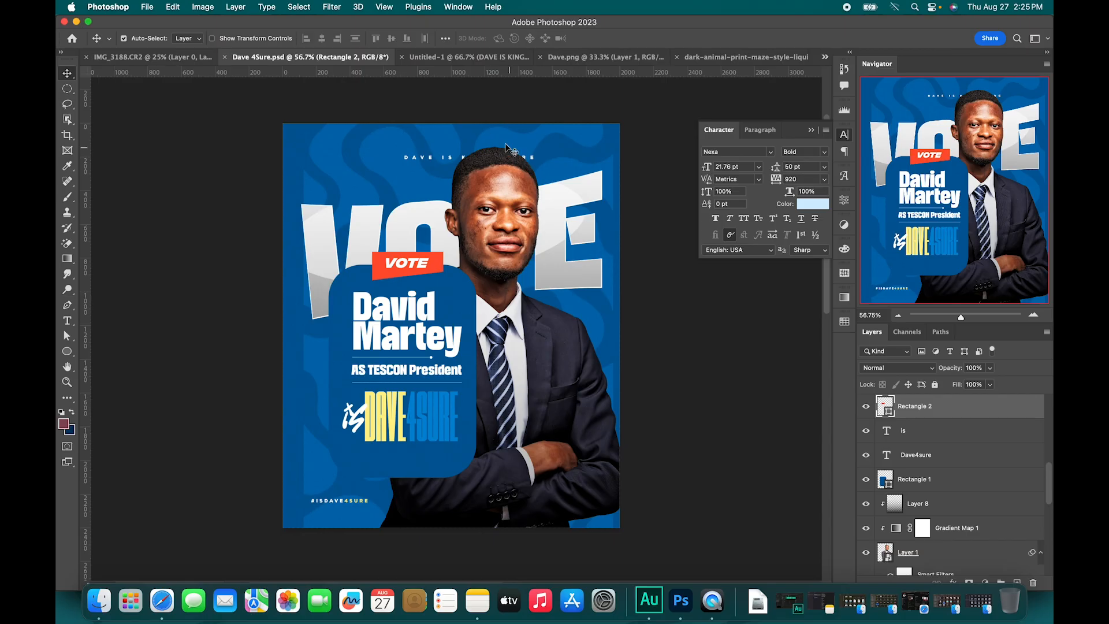
left_click(434, 58)
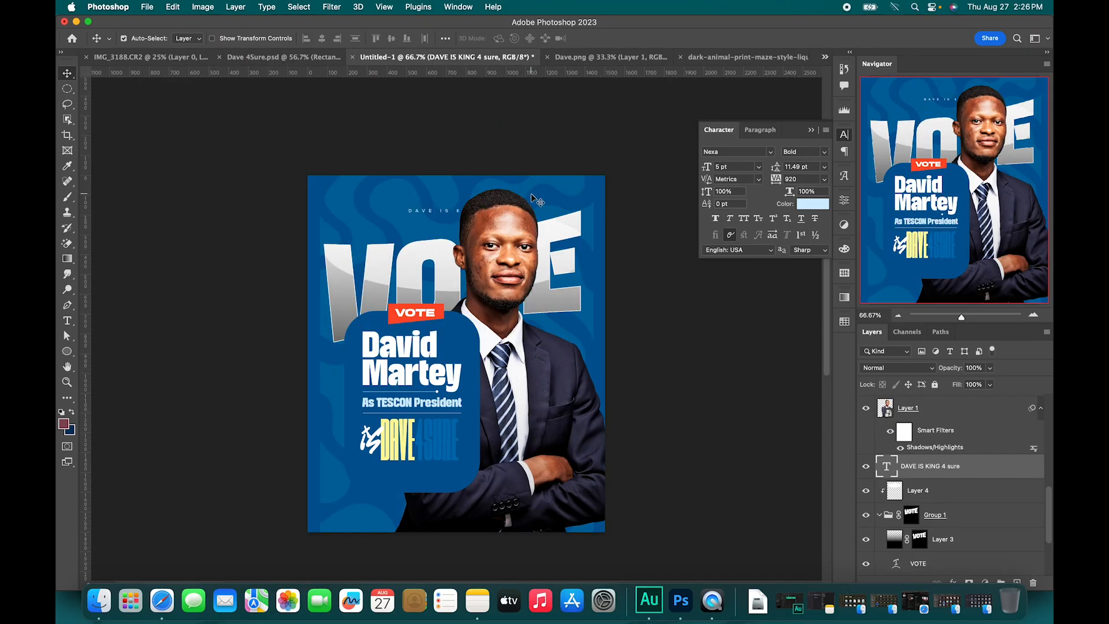
key("super+t")
left_click_drag(524, 208, 537, 200)
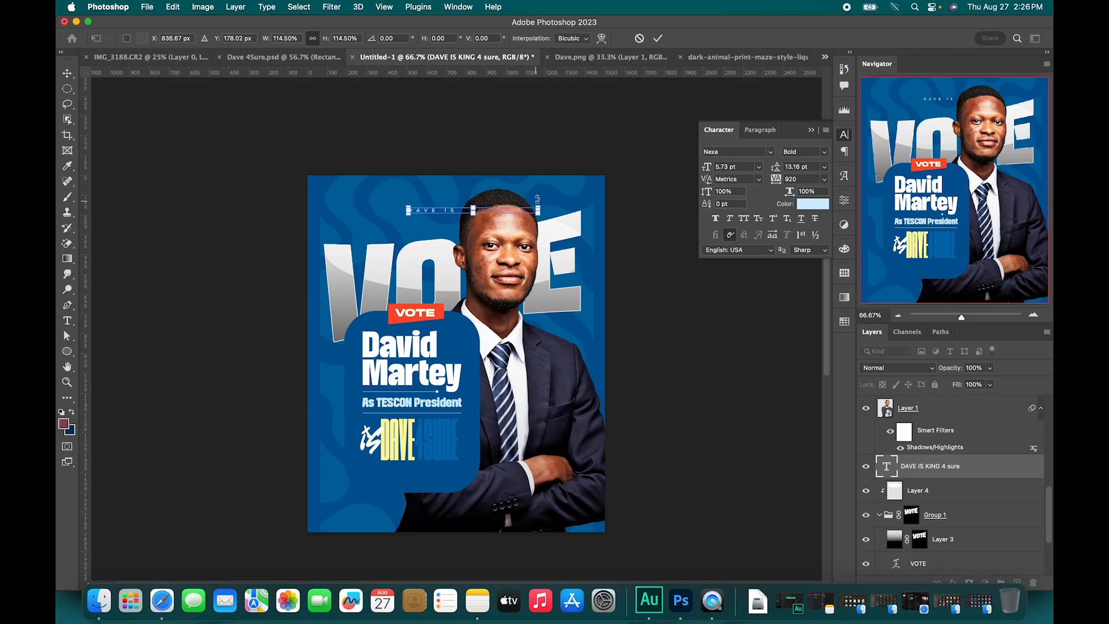
key("Return")
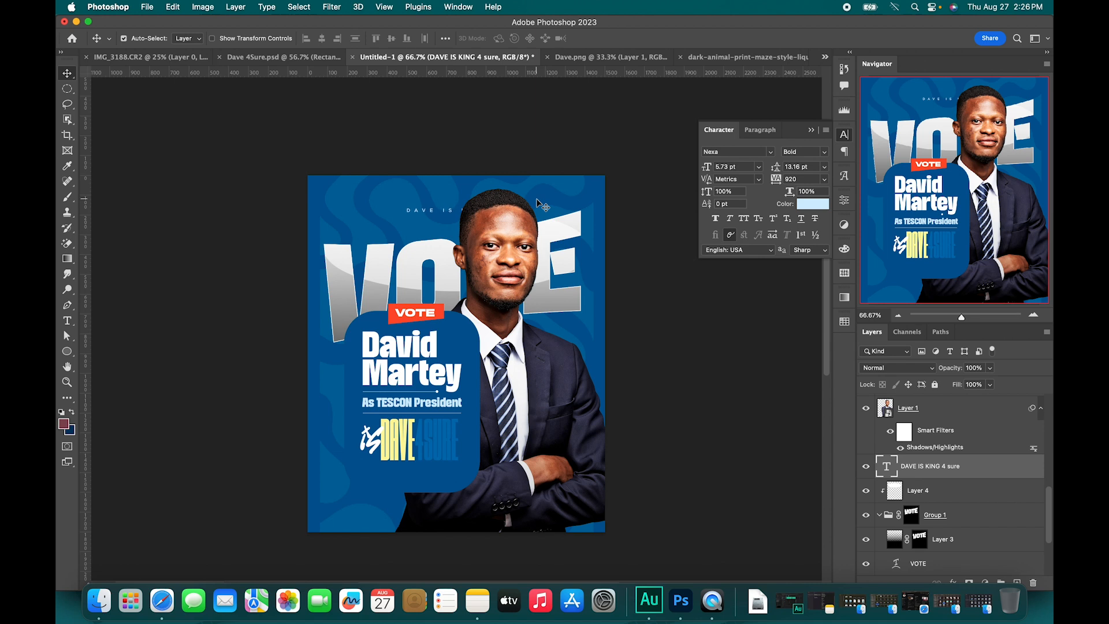
key("shift+Left")
Duplicate the spaced tagline, place the copy near the poster's lower-left corner and replace its text with #ISDAVE4SURE.
key("super+j")
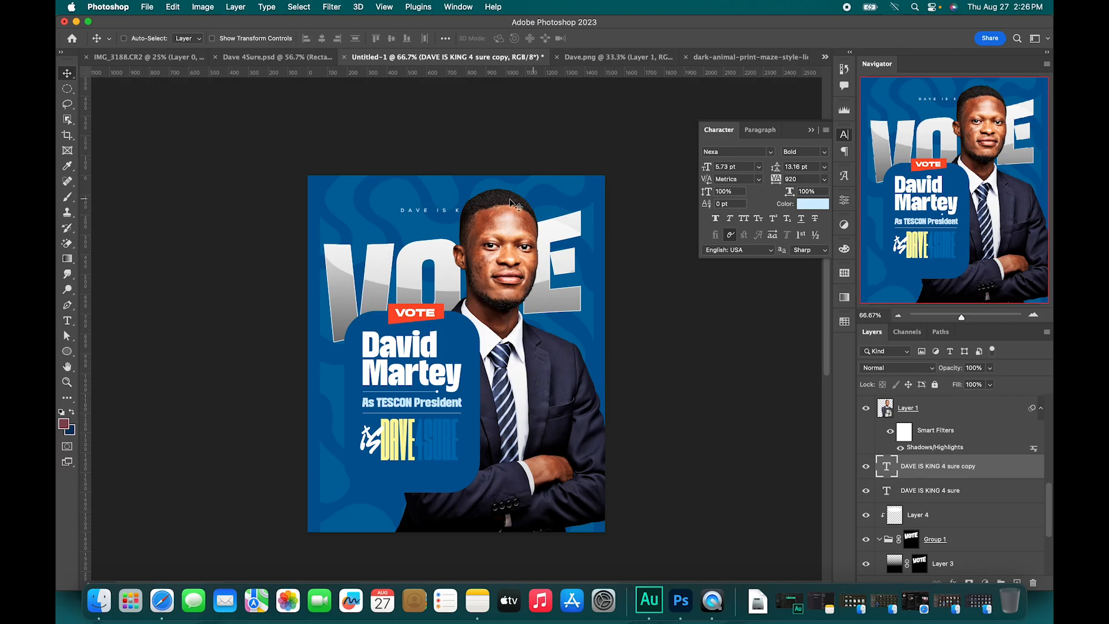
left_click_drag(425, 213, 364, 511)
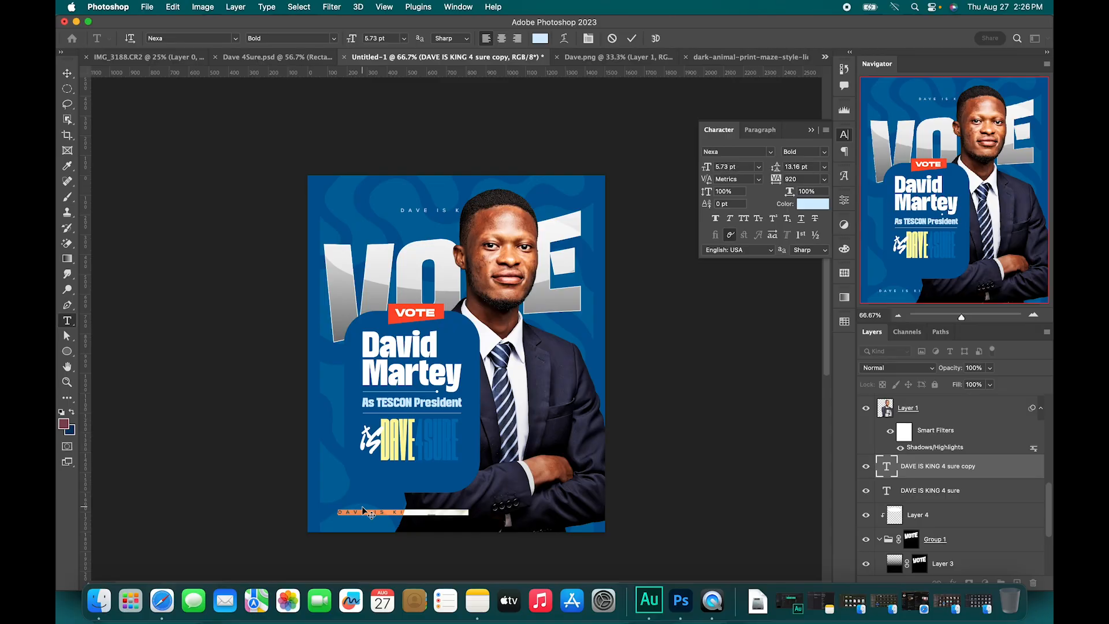
key("BackSpace")
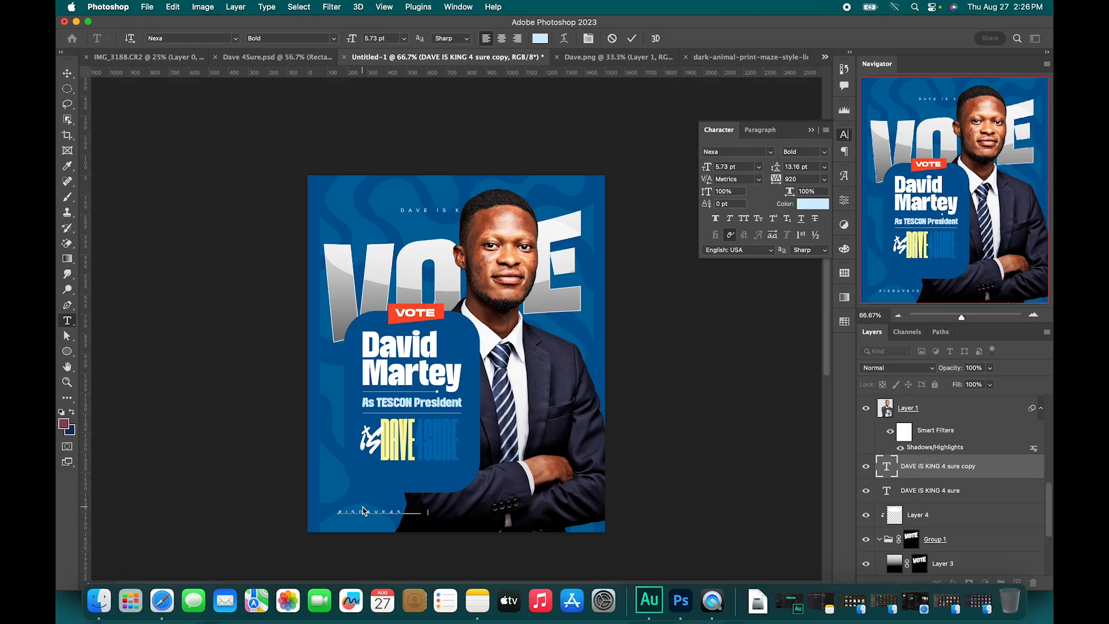
Set the hashtag's tracking to 0 and finish editing its text.
key("super+a")
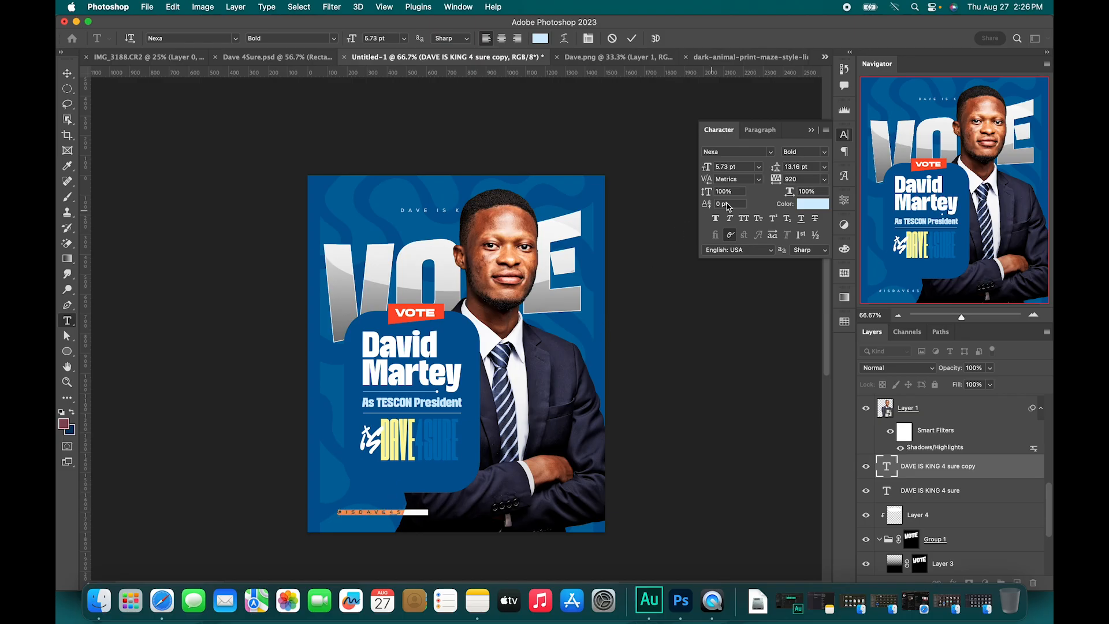
left_click_drag(776, 183, 755, 193)
type("0")
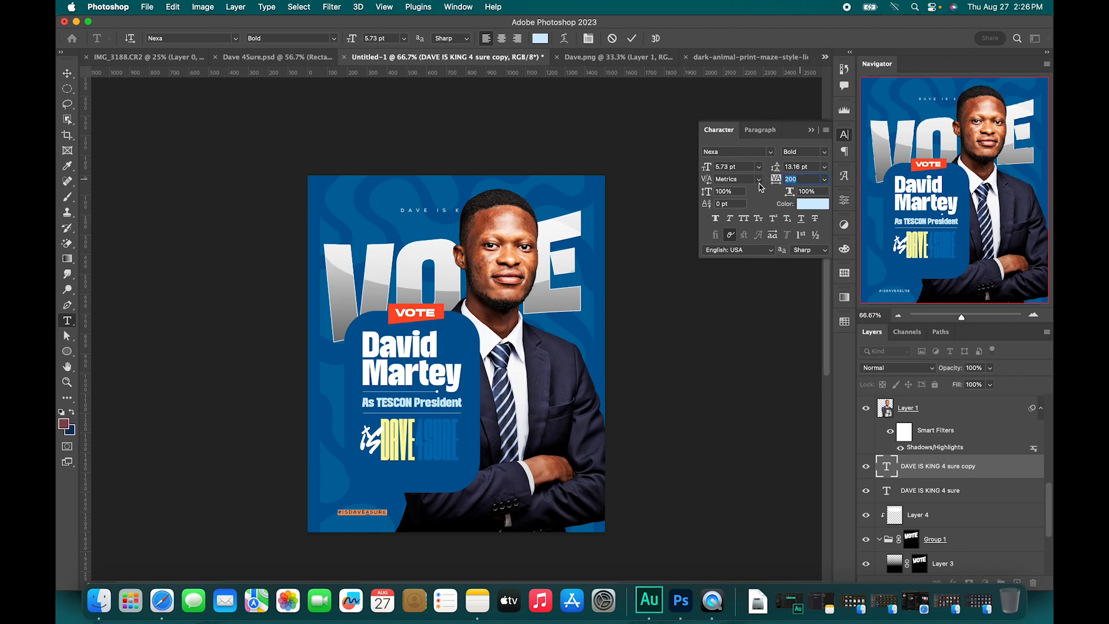
key("Return")
left_click(344, 512)
key("super+plus")
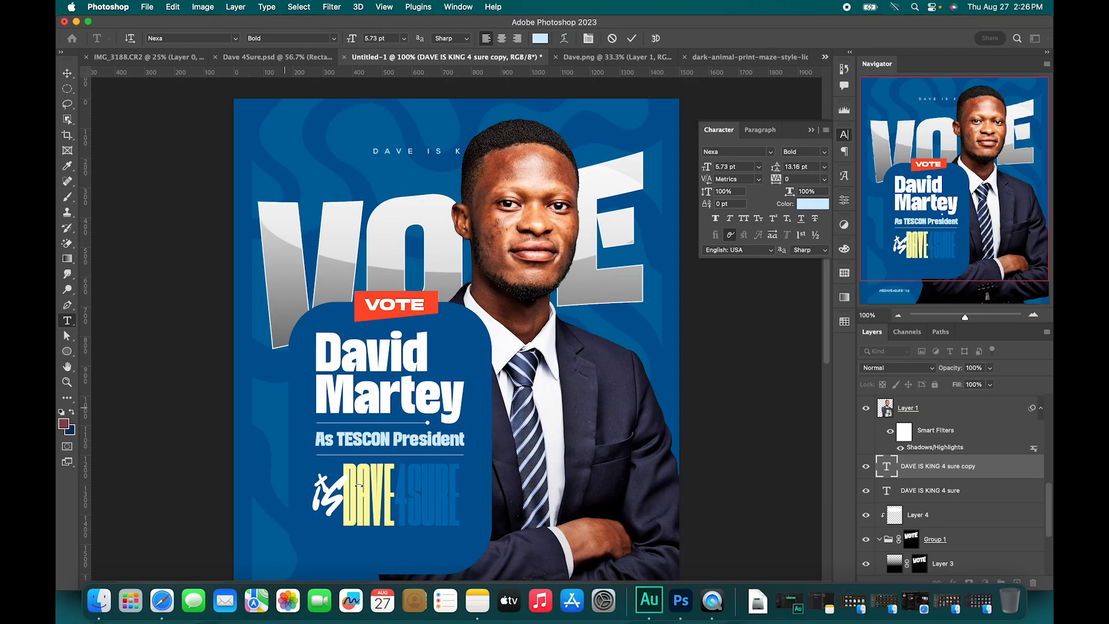
key("super+Return")
key("v")
scroll(362, 490, "down", 5)
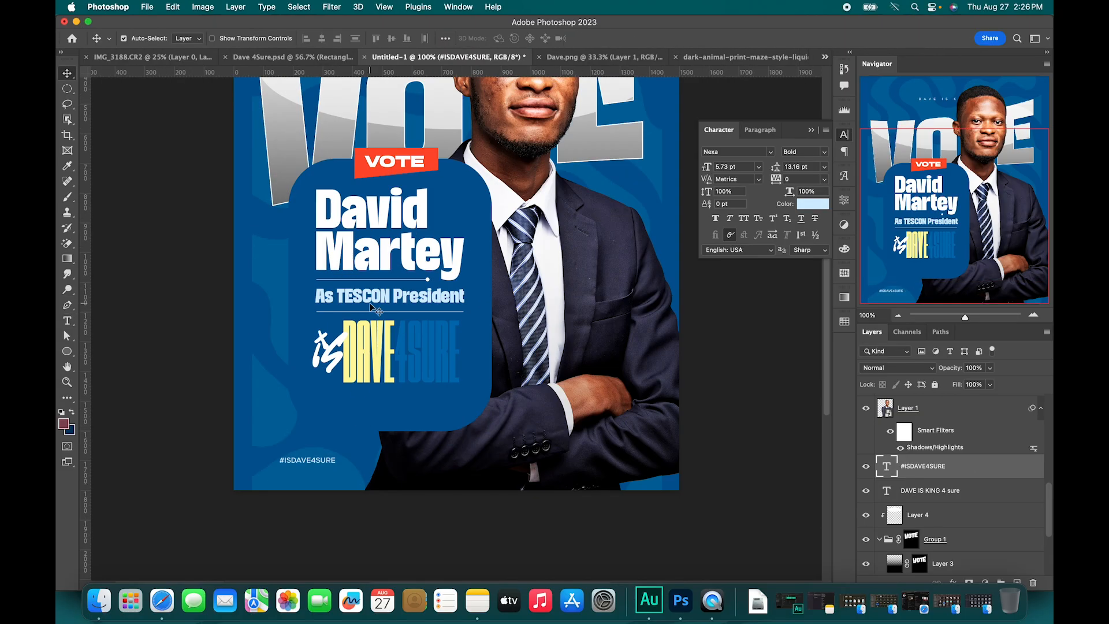
Check the hashtag on the reference poster and colour its "4SURE" part pale yellow (fef7a3), sampled from the yellow slogan lettering.
left_click(252, 57)
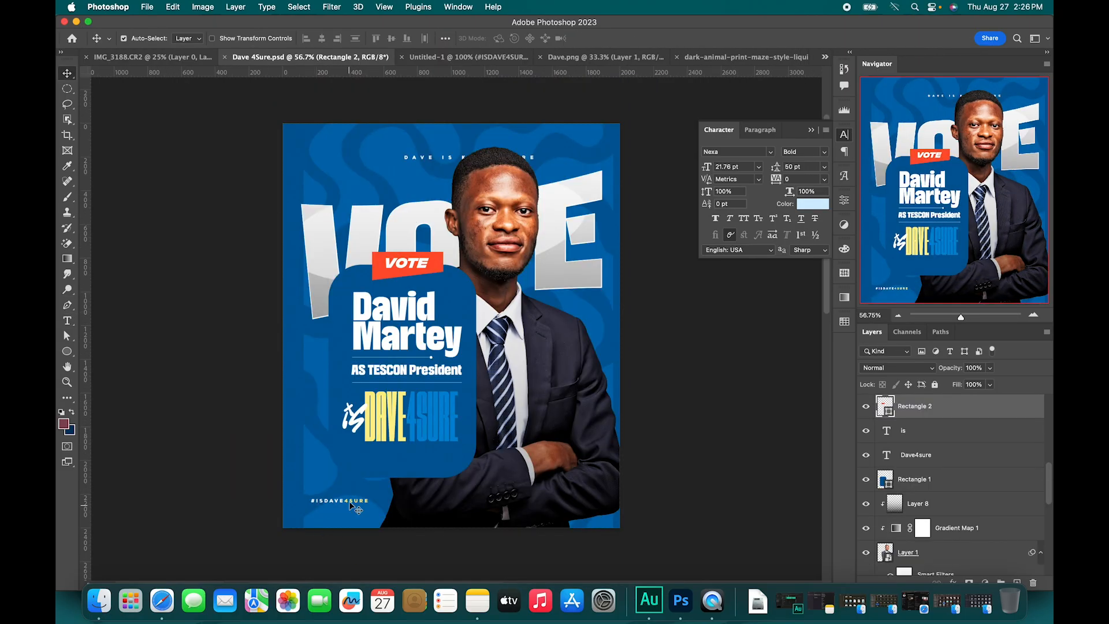
left_click(465, 57)
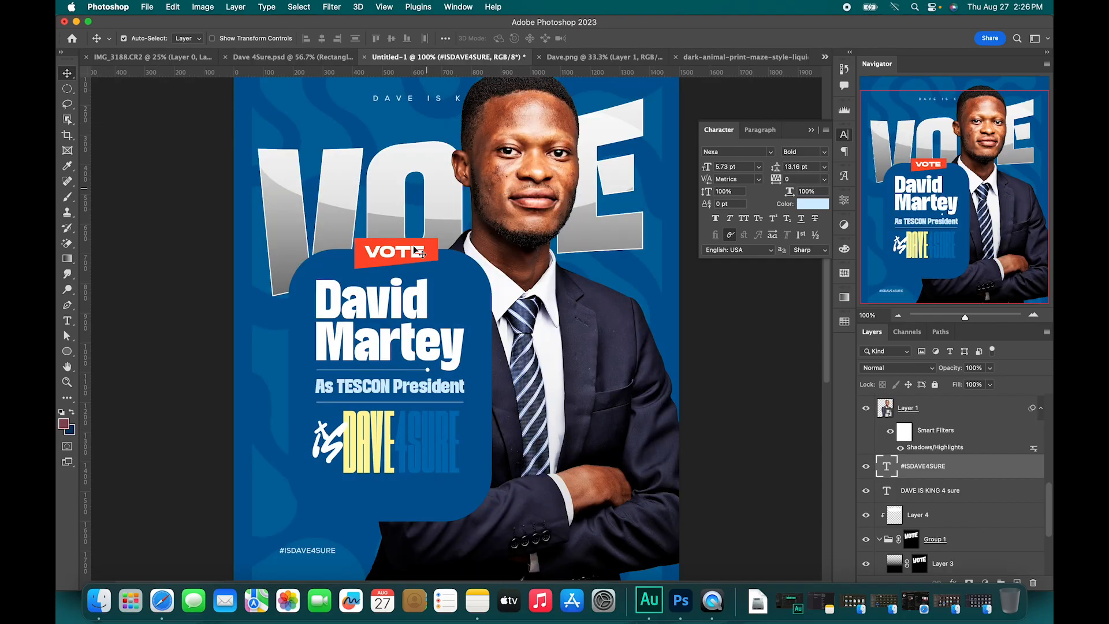
double_click(305, 552)
left_click_drag(311, 550, 352, 549)
left_click(540, 38)
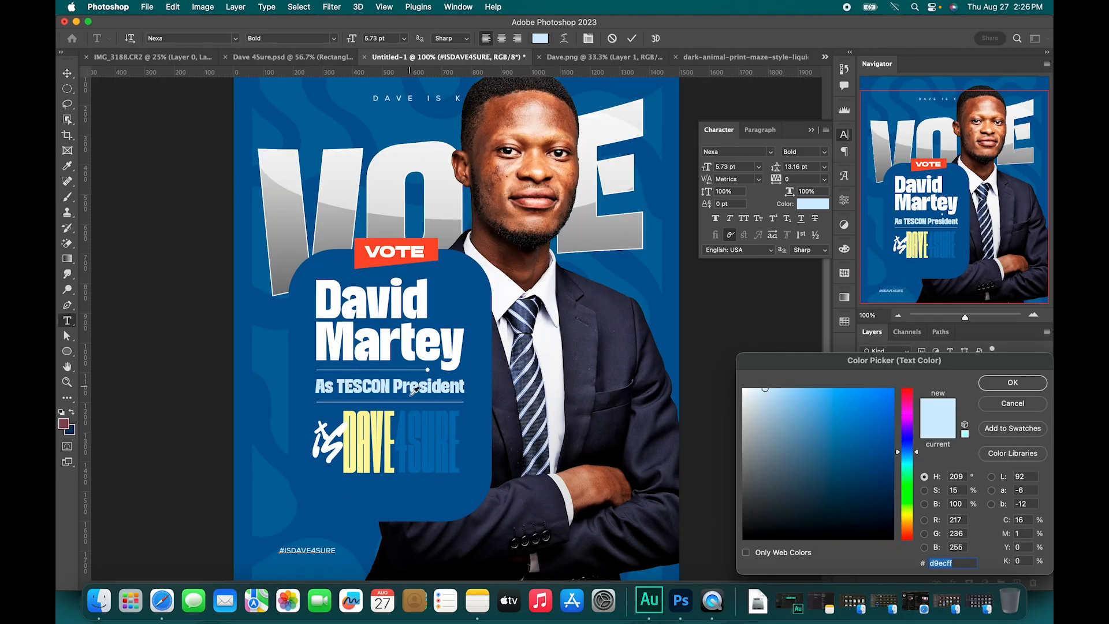
left_click(382, 450)
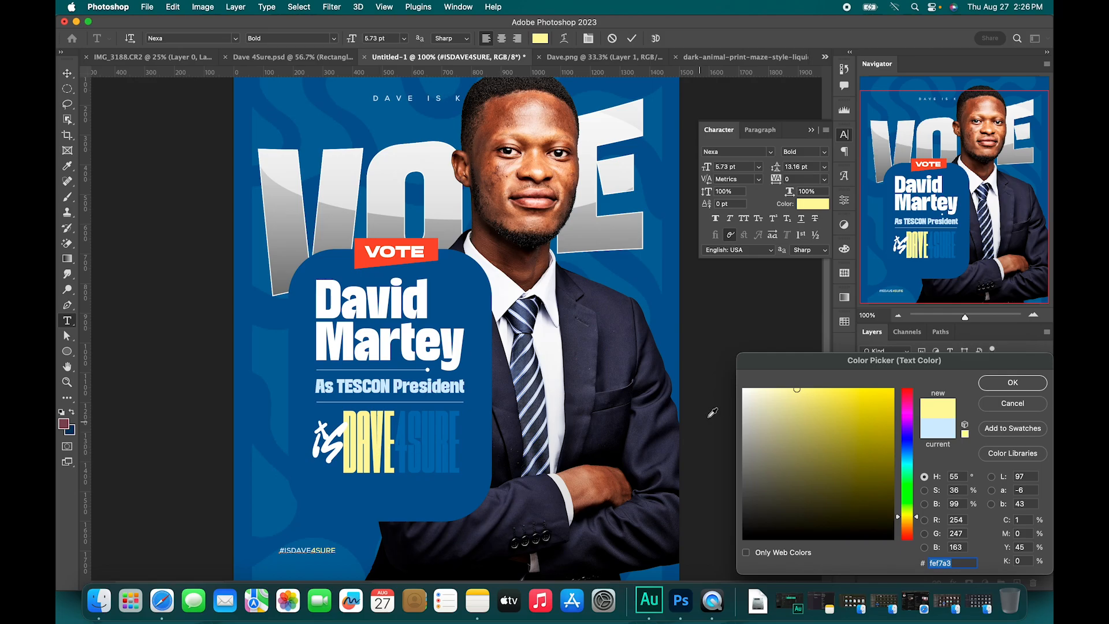
left_click(1001, 384)
Set the whole hashtag's font weight to Black.
key("cmd+a")
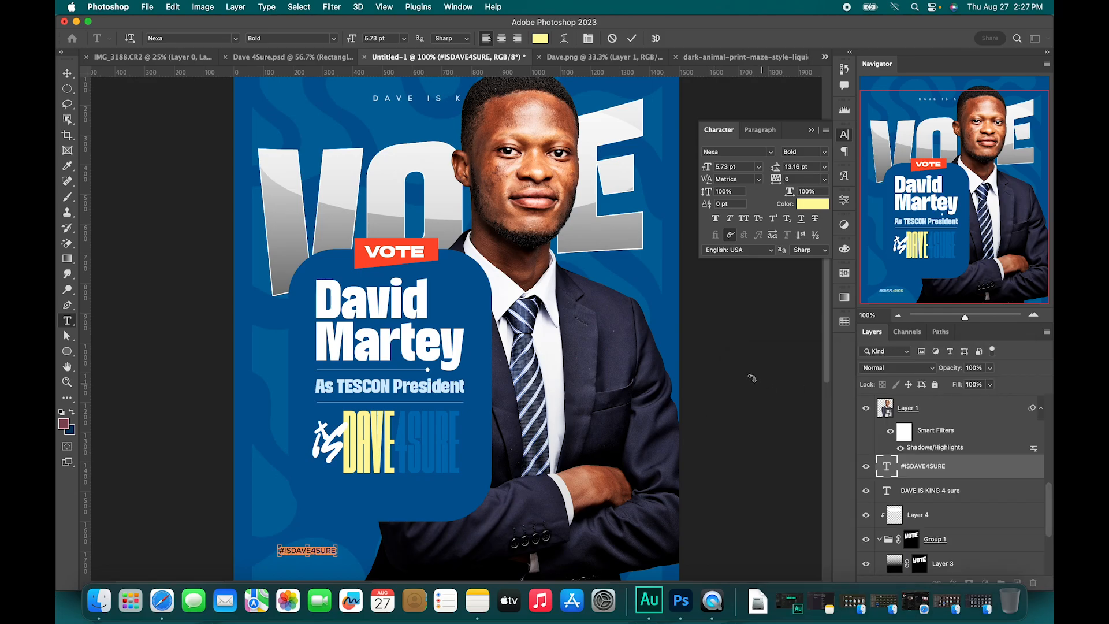
left_click(825, 152)
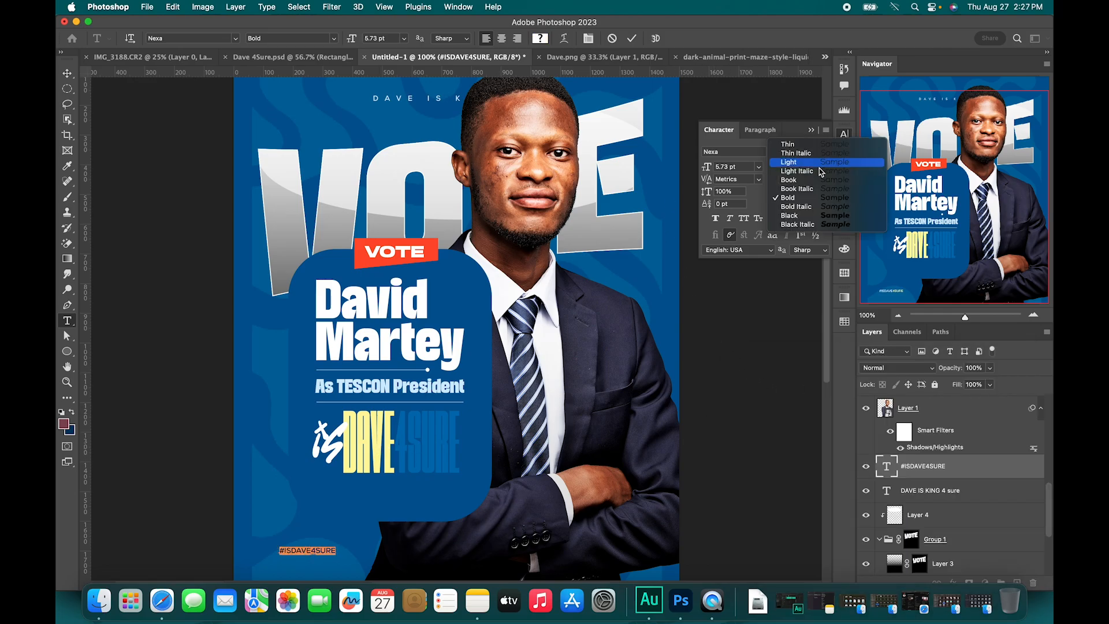
left_click(808, 216)
left_click(631, 39)
key("v")
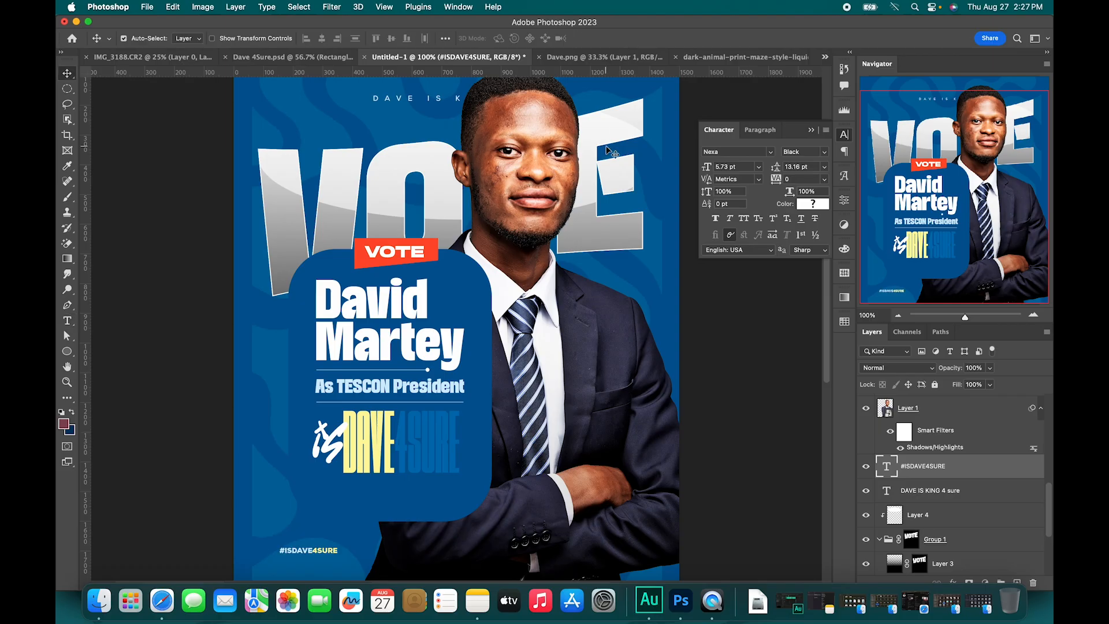
Widen the hashtag's tracking to 220.
key("cmd+0")
key("cmd+minus")
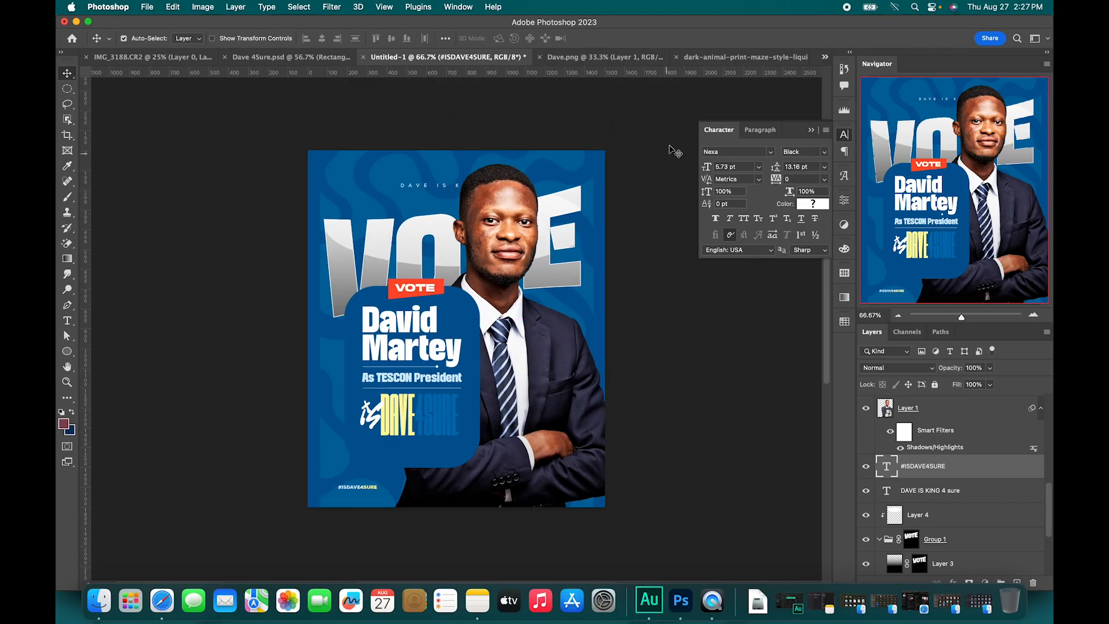
left_click_drag(778, 181, 779, 182)
left_click_drag(776, 182, 778, 173)
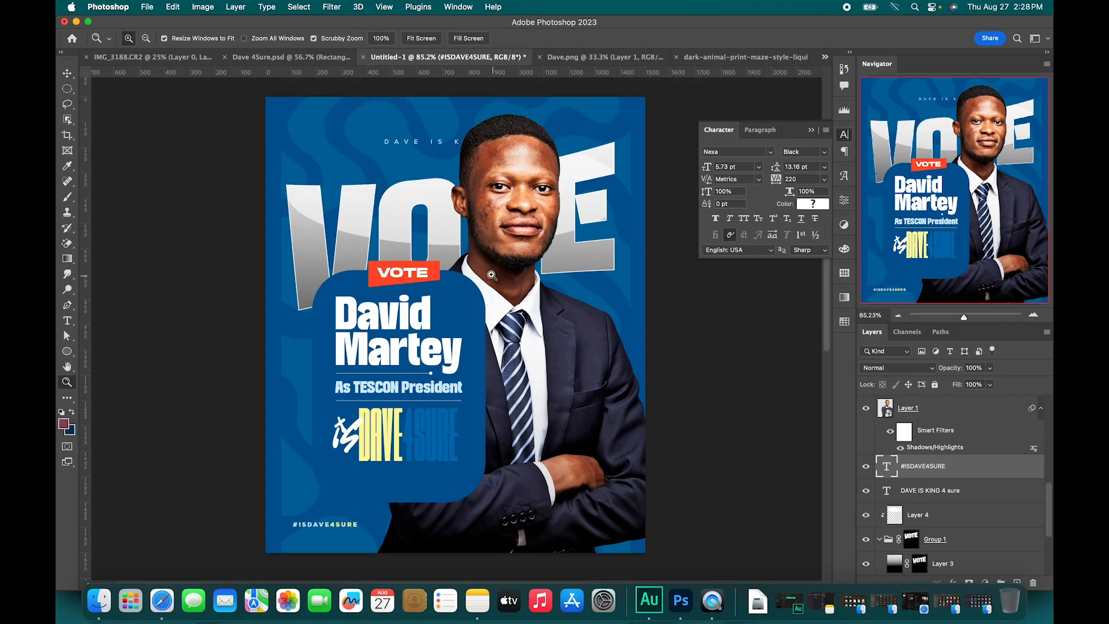
key("v")
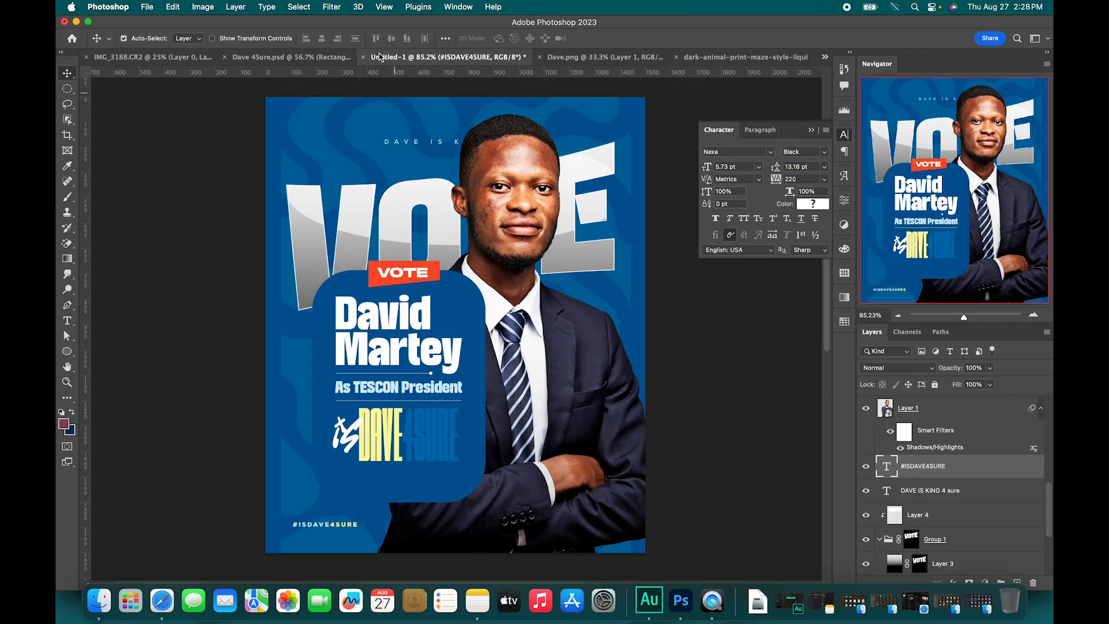
Compare with the reference poster and change the red badge's VOTE text to an italic style of FONTSPRING DEMO - Integral CF.
left_click(290, 57)
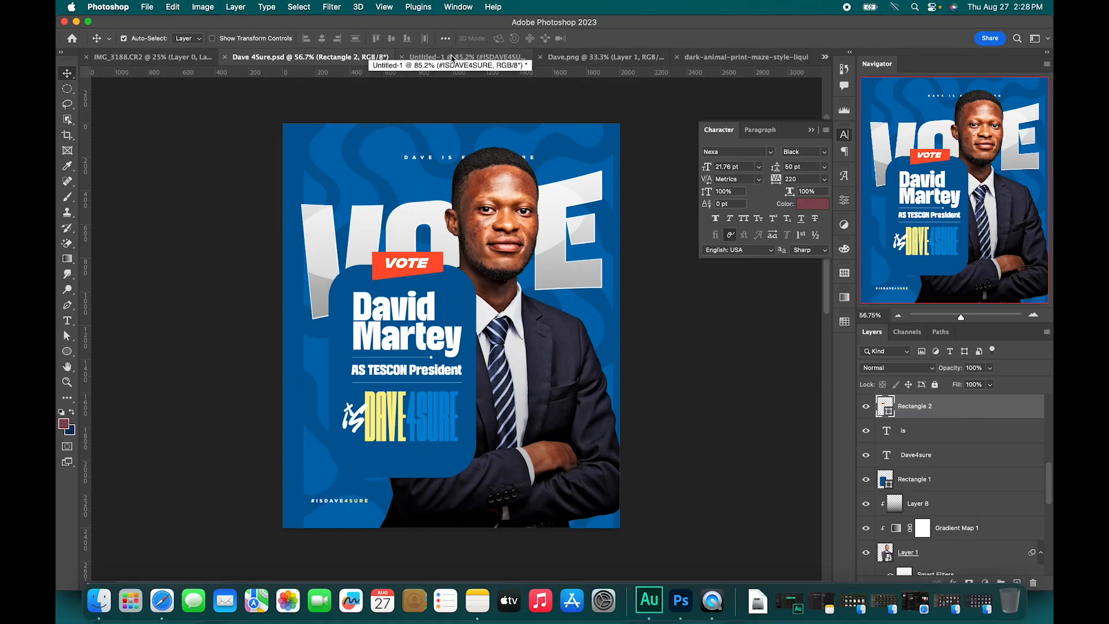
left_click(452, 57)
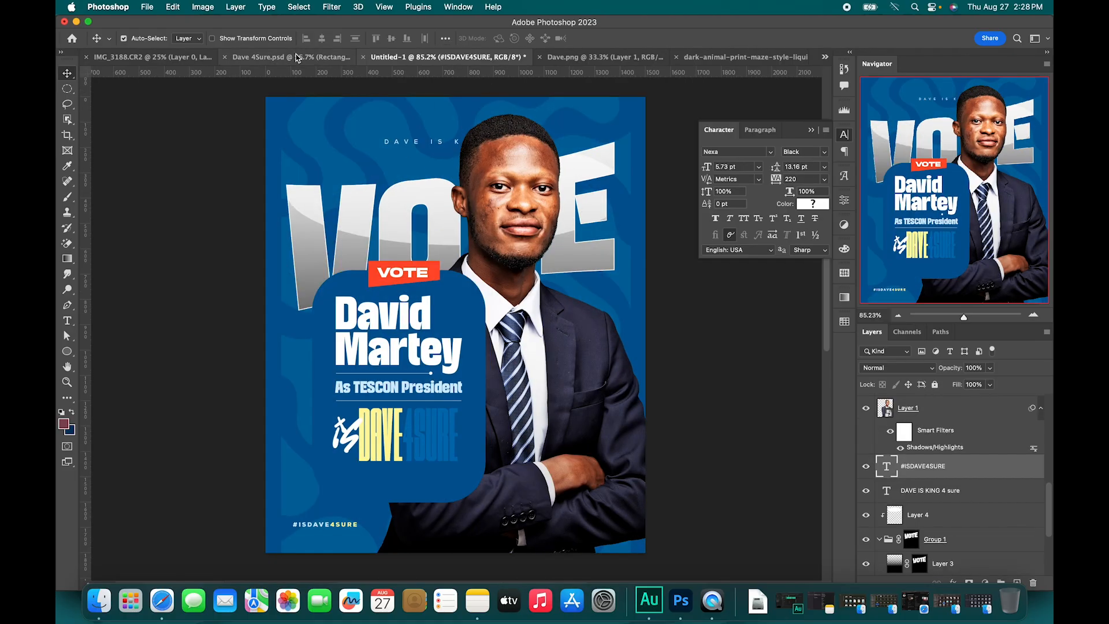
left_click(406, 276)
double_click(404, 272)
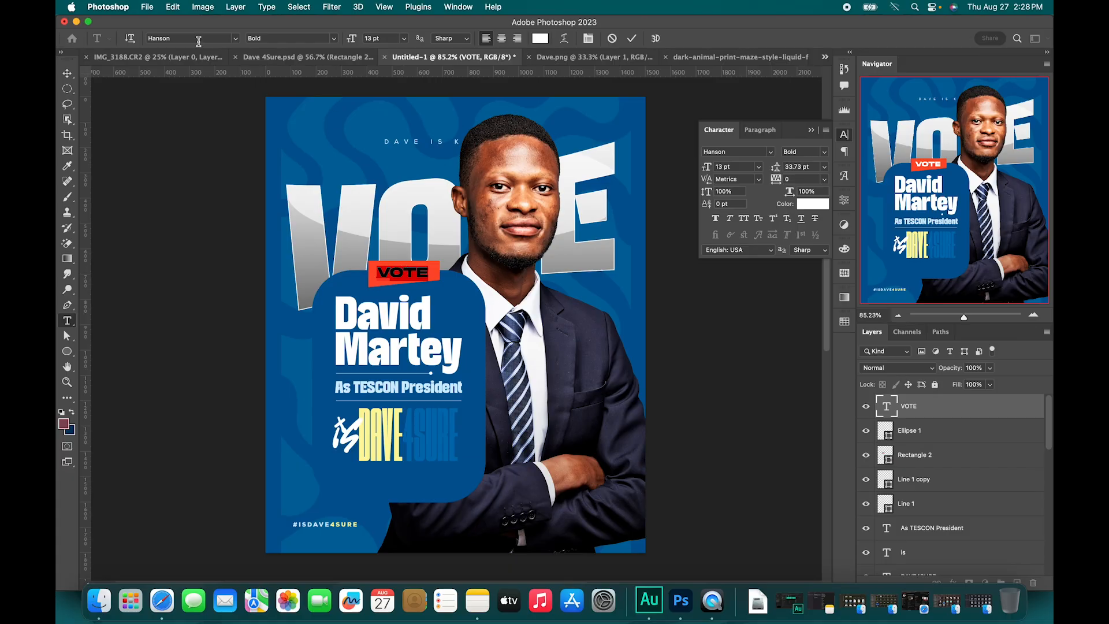
left_click(211, 38)
type("inter")
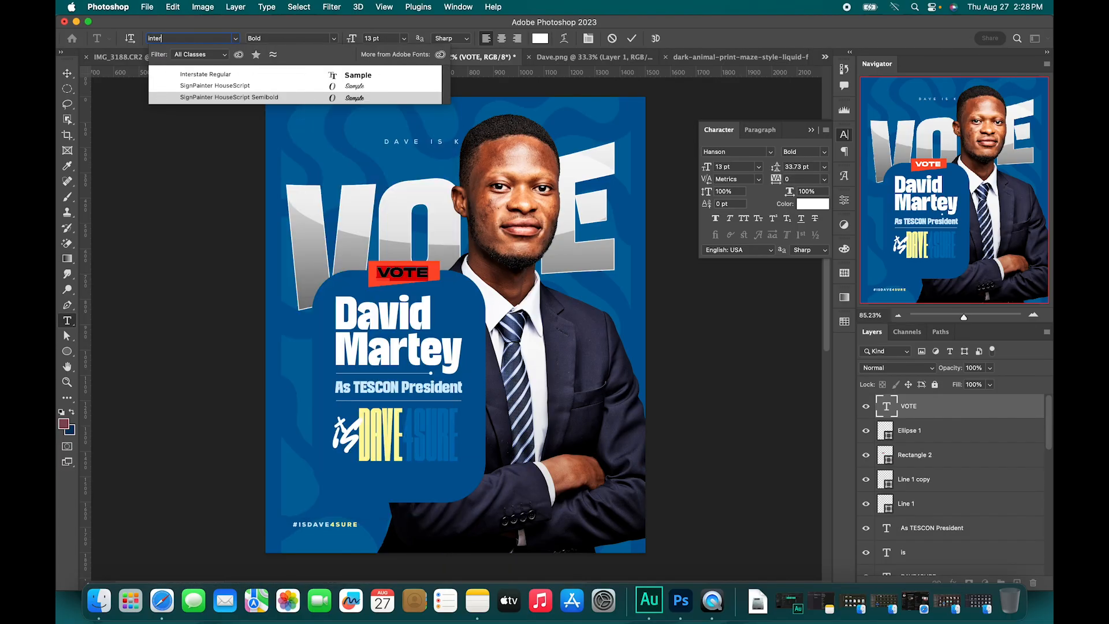
key("BackSpace")
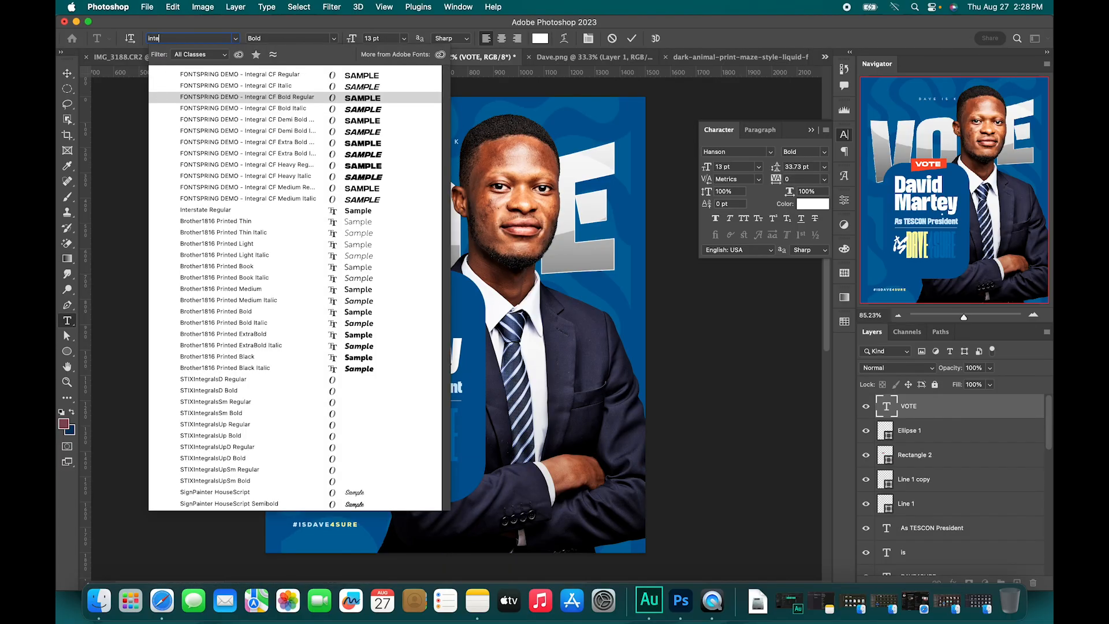
type("g")
left_click(295, 153)
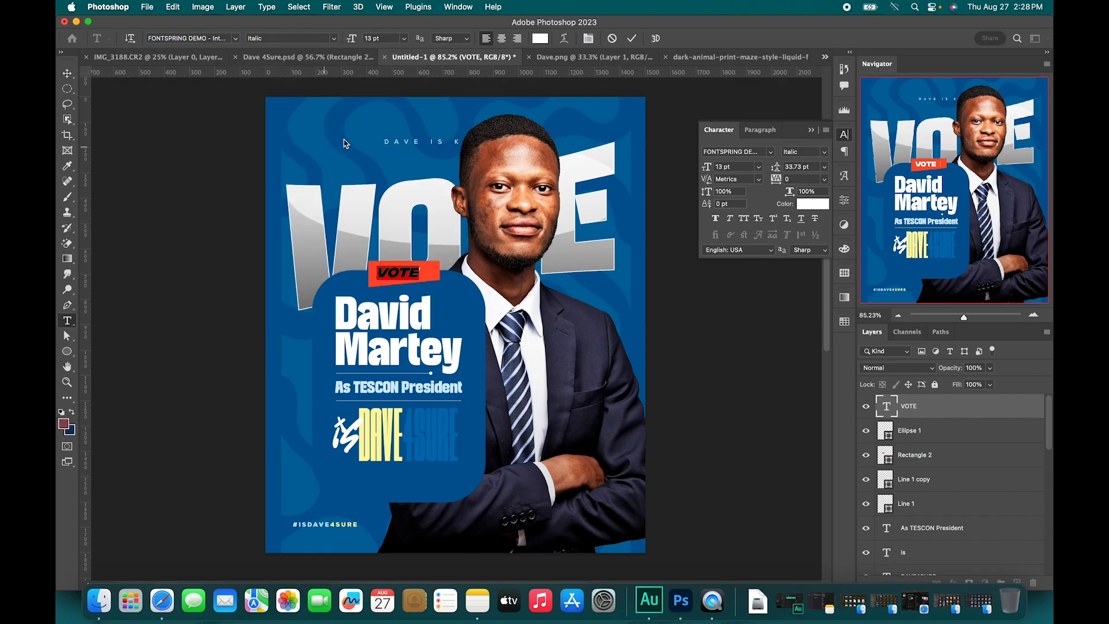
left_click(634, 38)
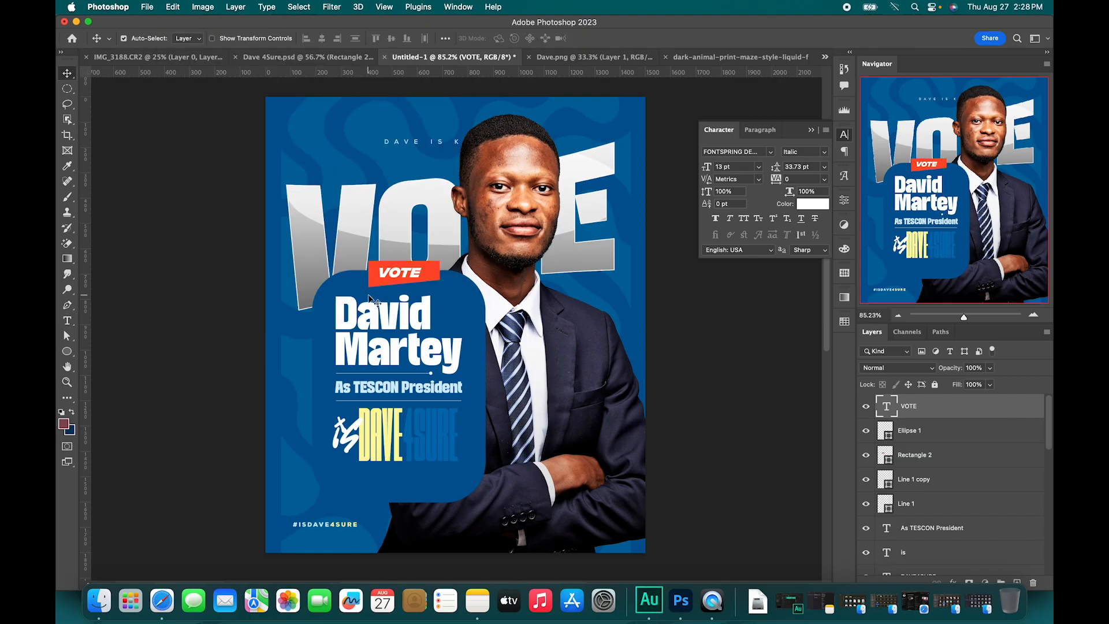
Nudge the VOTE text together with its red badge shape slightly left.
left_click(376, 272, "shift")
key("Left")
key("Left")
key("Left")
key("Left")
key("Left")
key("Left")
key("Left")
key("Left")
key("Left")
key("Left")
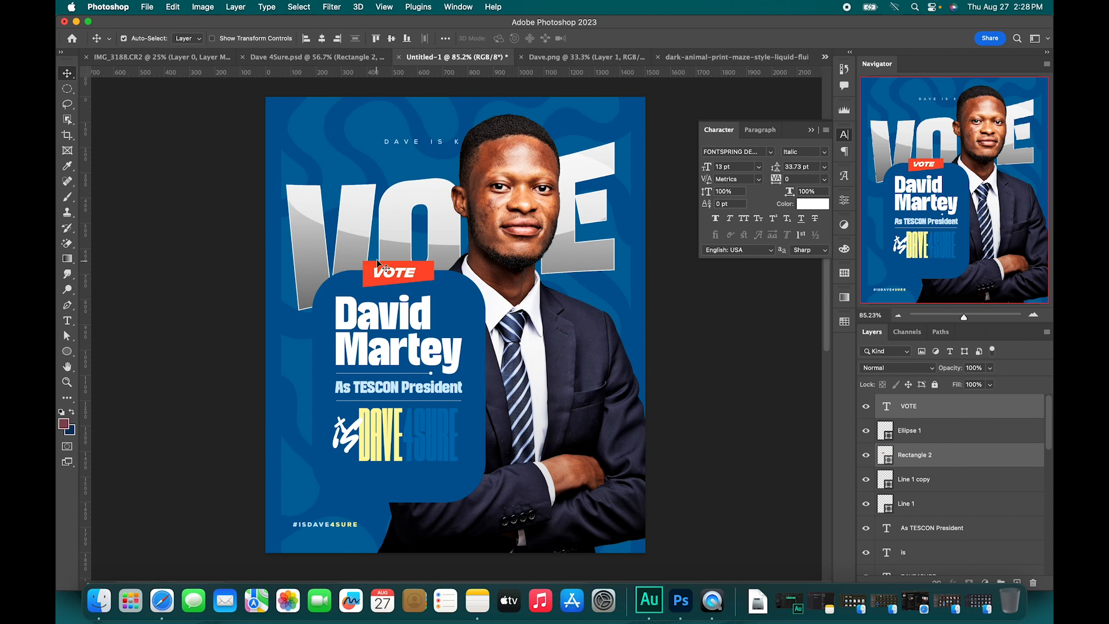
Nudge only the small VOTE text slightly right to balance it within the red badge.
left_click(337, 238)
left_click(387, 269)
key("Right")
key("Right")
key("Right")
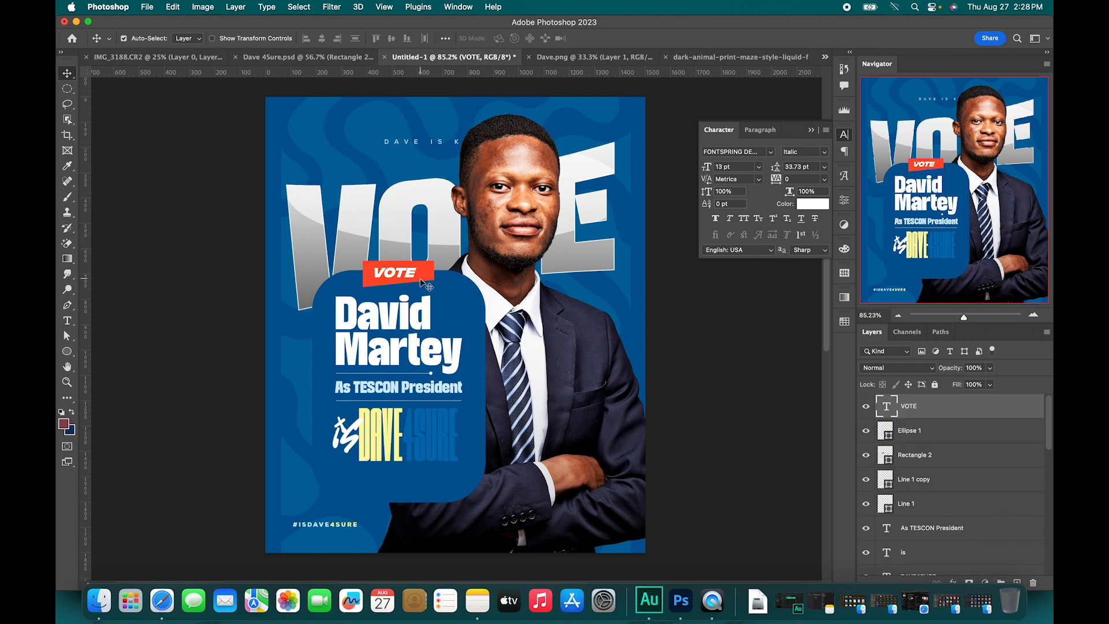
Nudge the candidate's name slightly up and check the spacing against the reference poster.
left_click(411, 336)
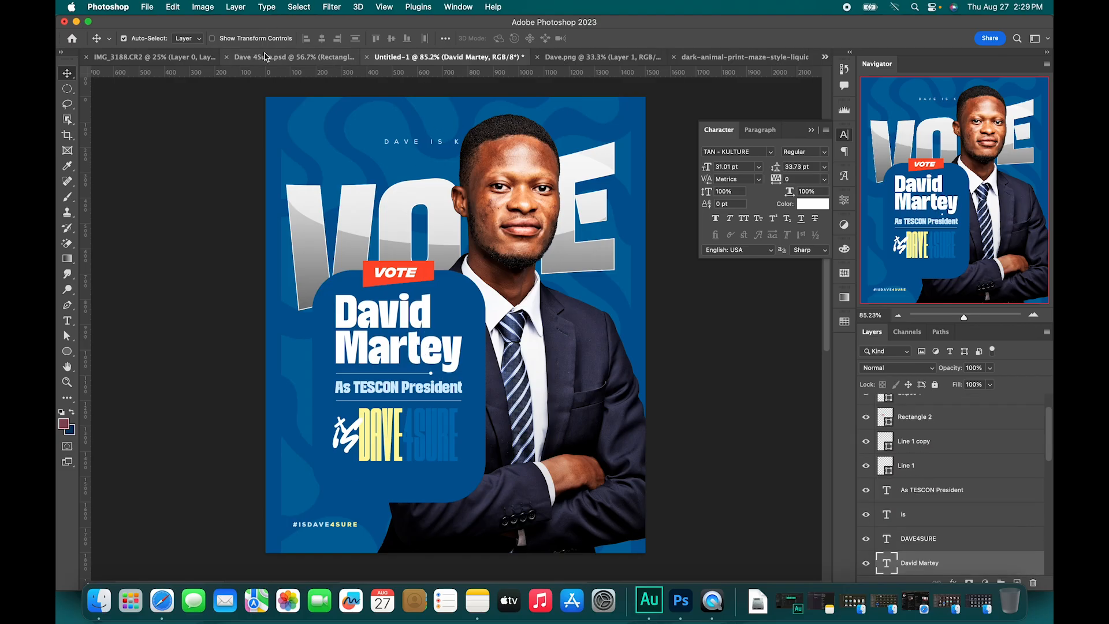
left_click(265, 57)
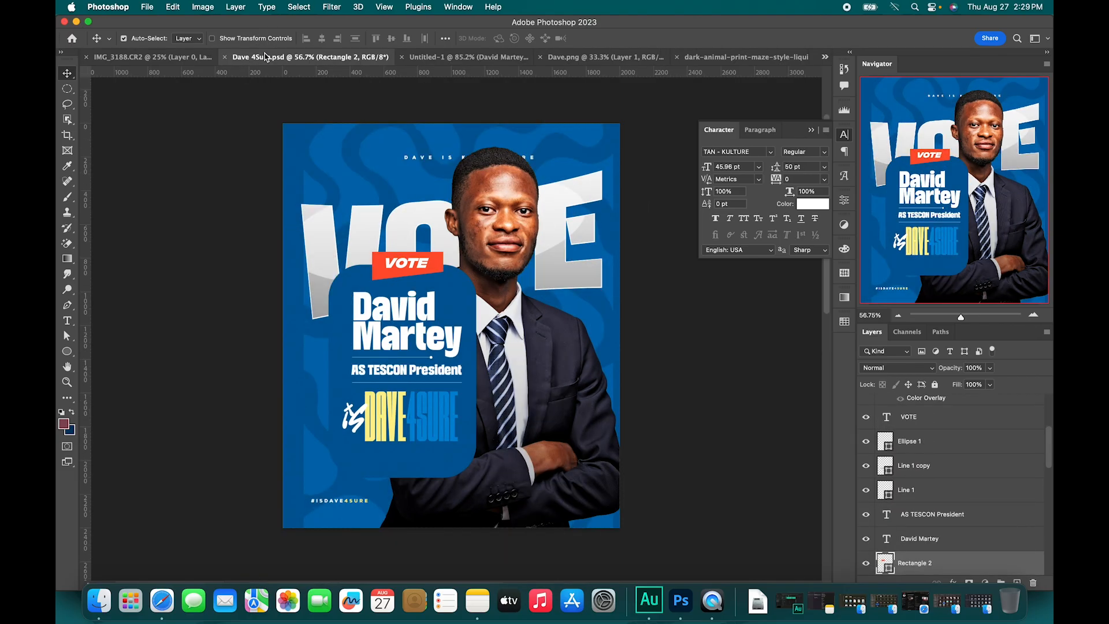
left_click(474, 57)
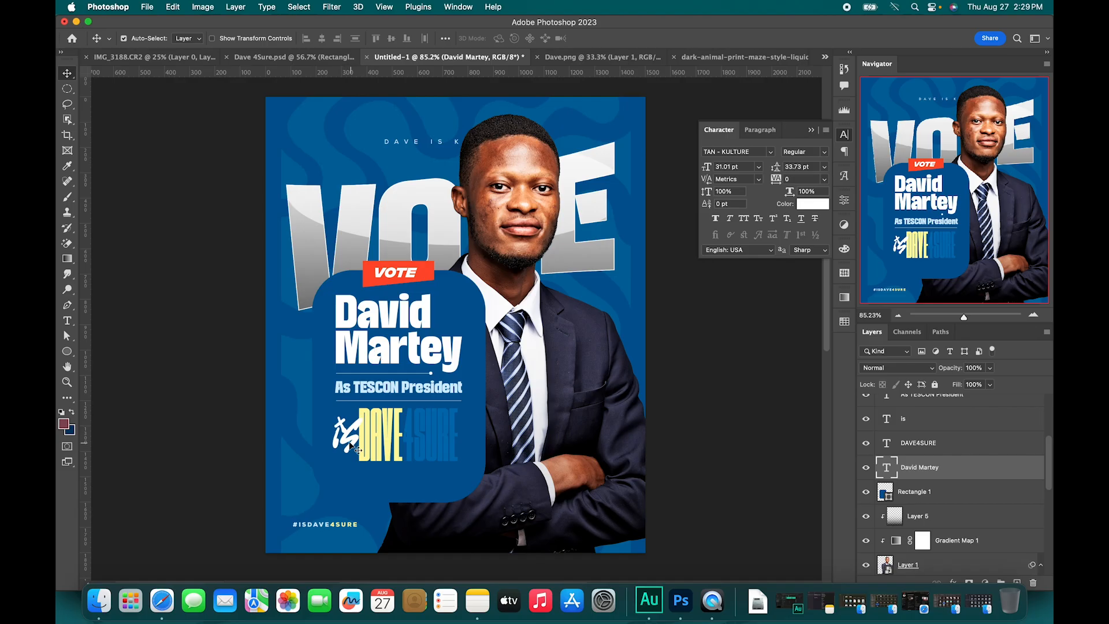
Nudge the "is" script and the DAVE4SURE slogan down together to widen the gap below the divider line.
left_click(345, 437)
left_click(438, 440, "shift")
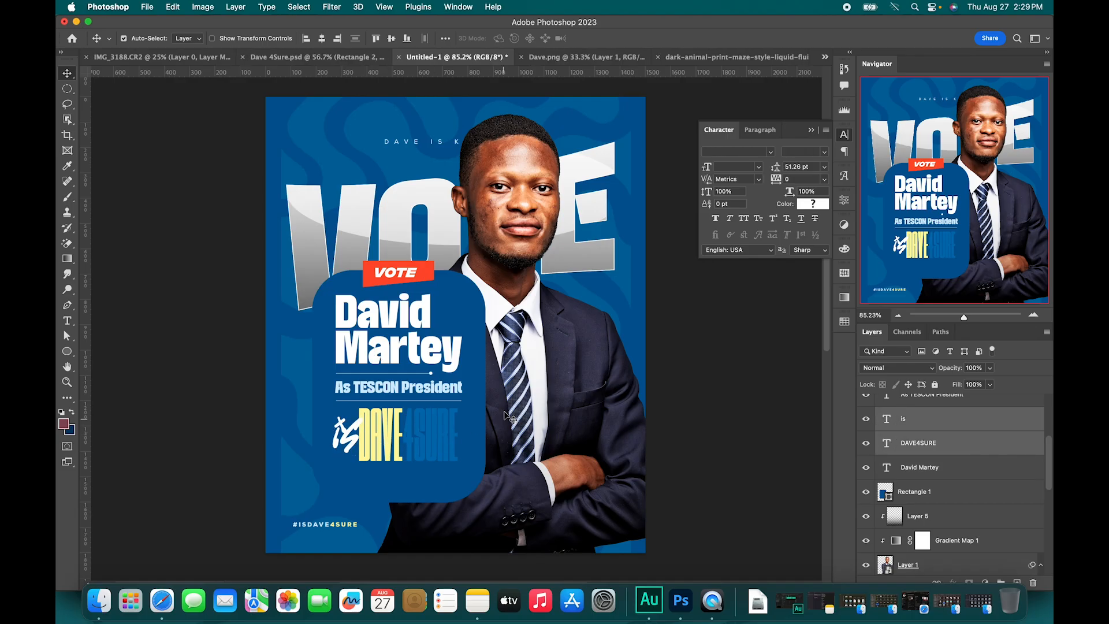
key("Down")
key("Down")
key("Down")
key("Down")
key("Down")
key("Down")
key("Down")
key("Down")
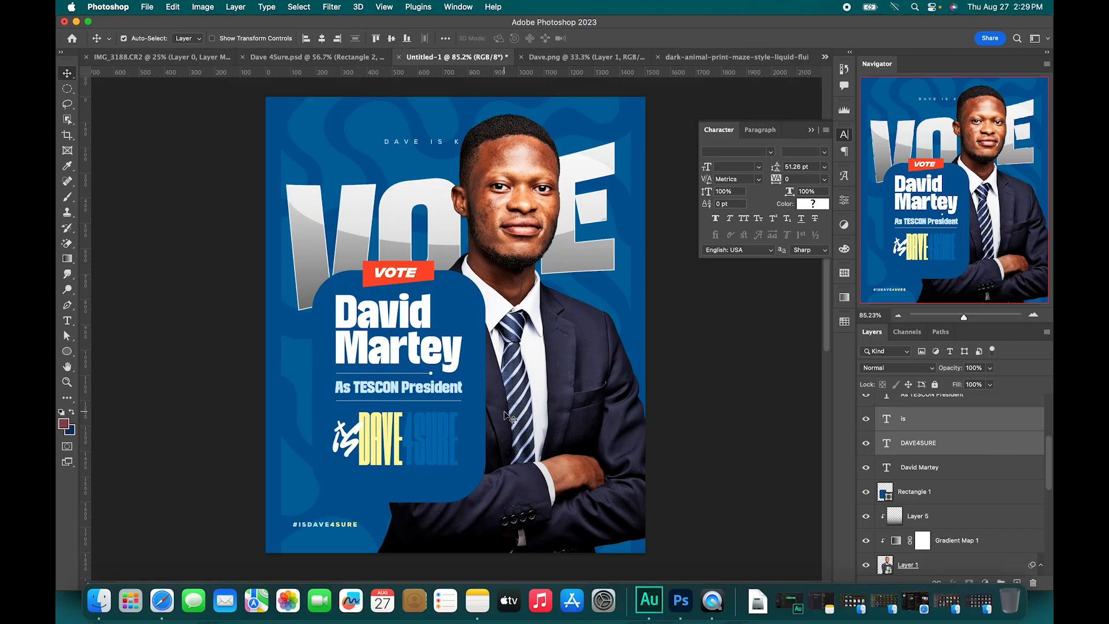
key("z")
key("Tab")
left_click_drag(591, 321, 600, 319)
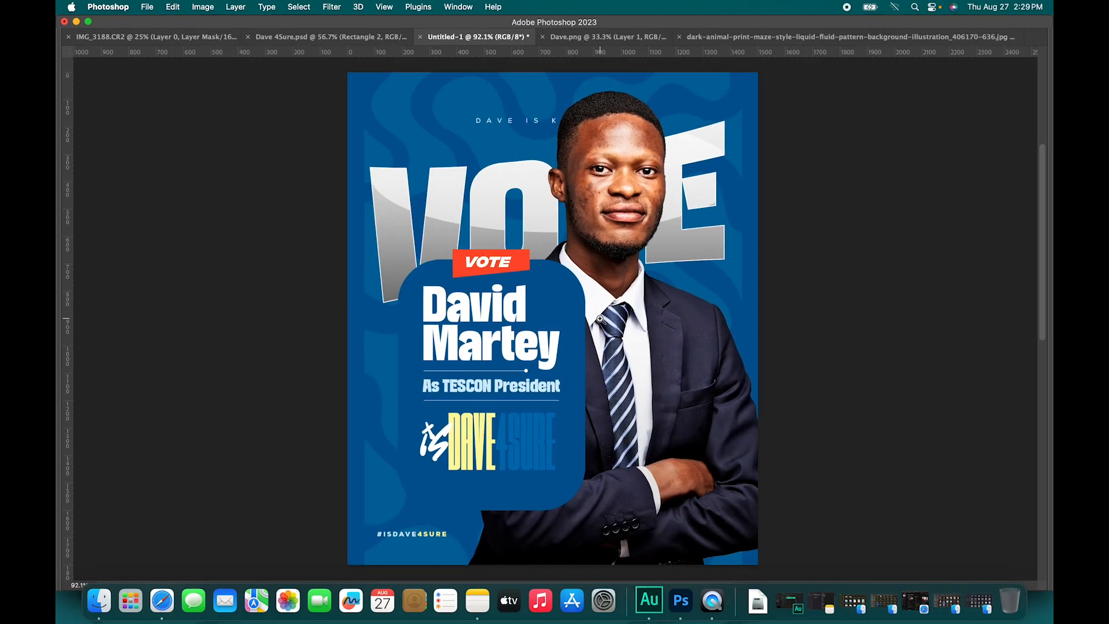
key("Tab")
Create a layer named NOISE above the small VOTE text, with a Blue label, Overlay mode and 50% gray fill.
scroll(954, 444, "down", 3)
scroll(954, 444, "up", 5)
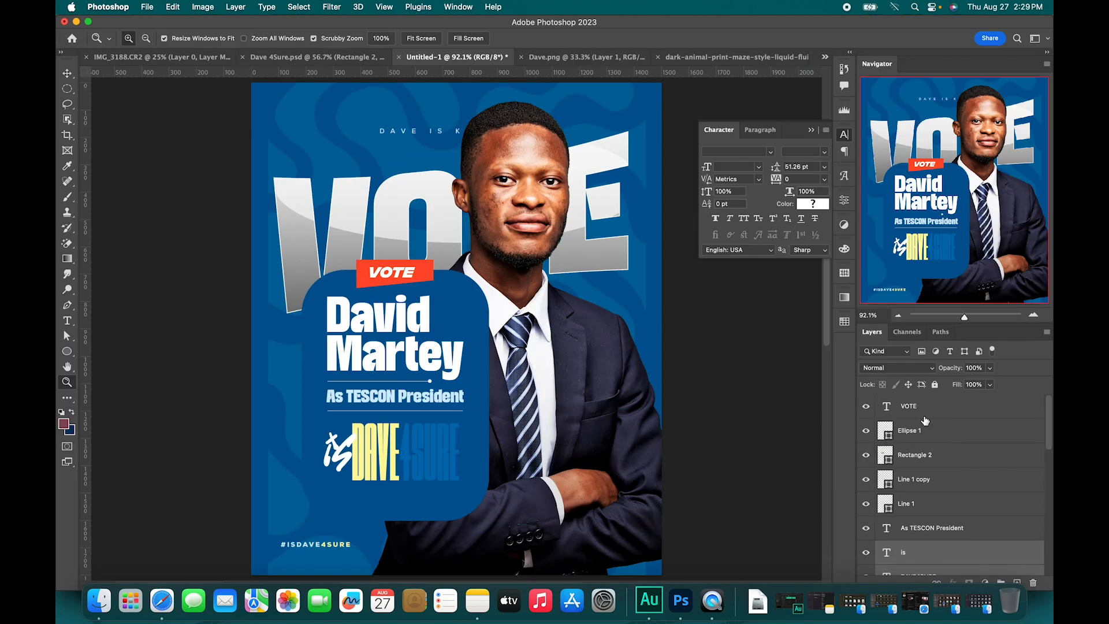
left_click(935, 406)
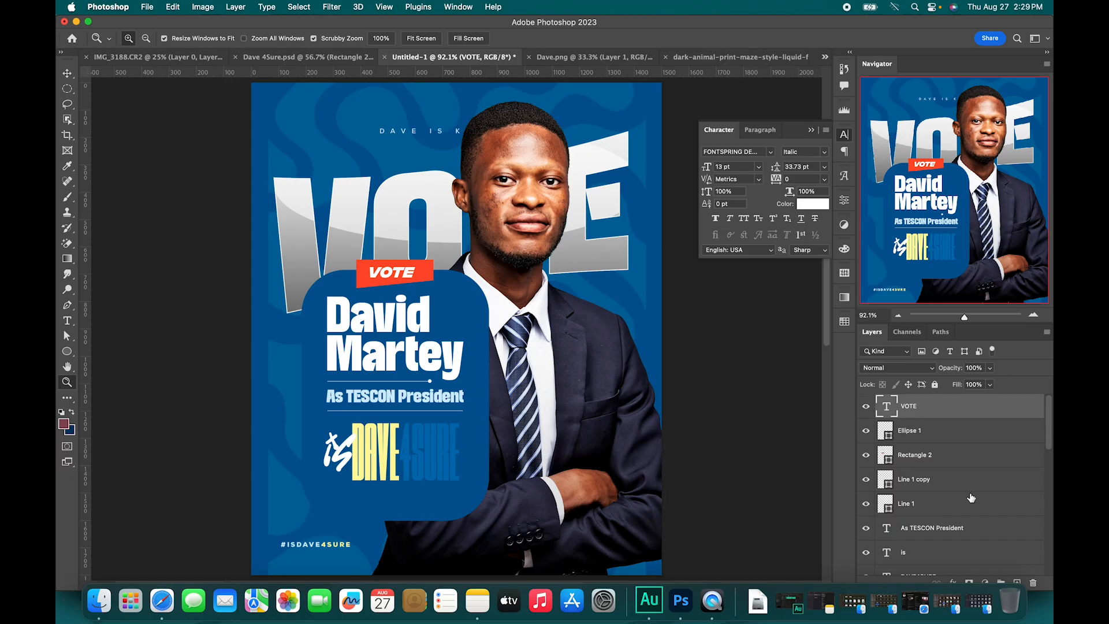
key("super+shift+n")
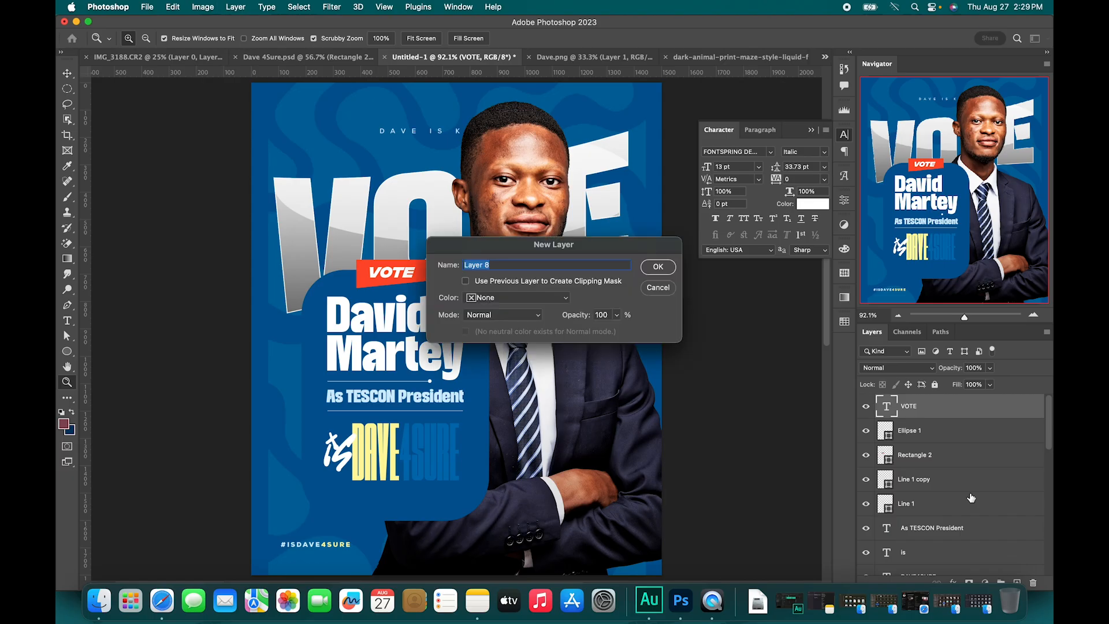
type("NOISE")
left_click(495, 301)
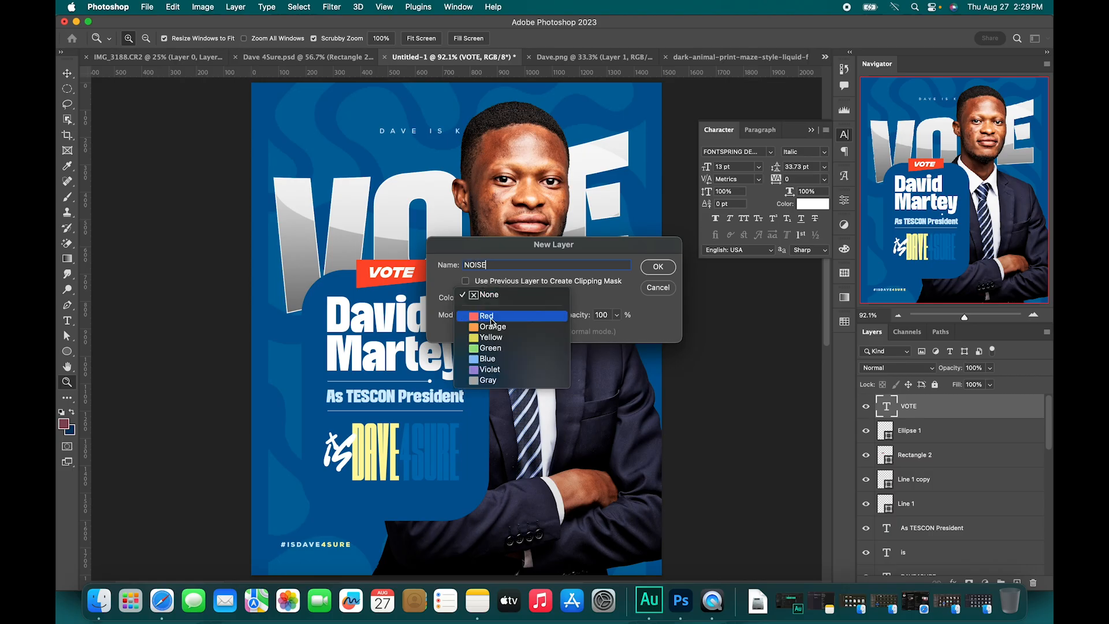
left_click(495, 356)
left_click(514, 316)
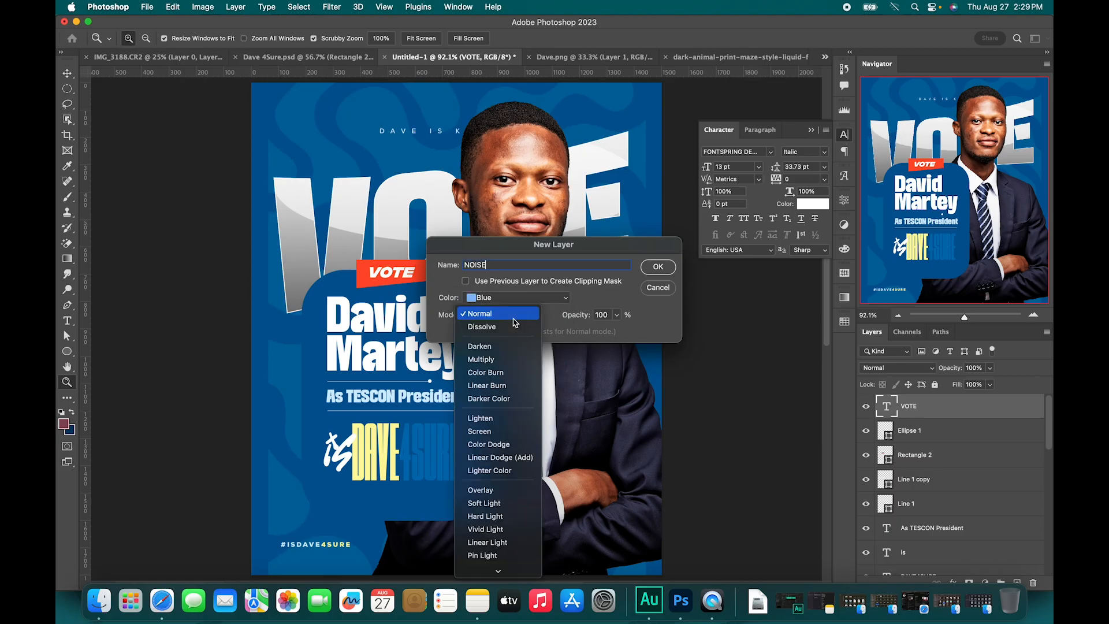
left_click(493, 495)
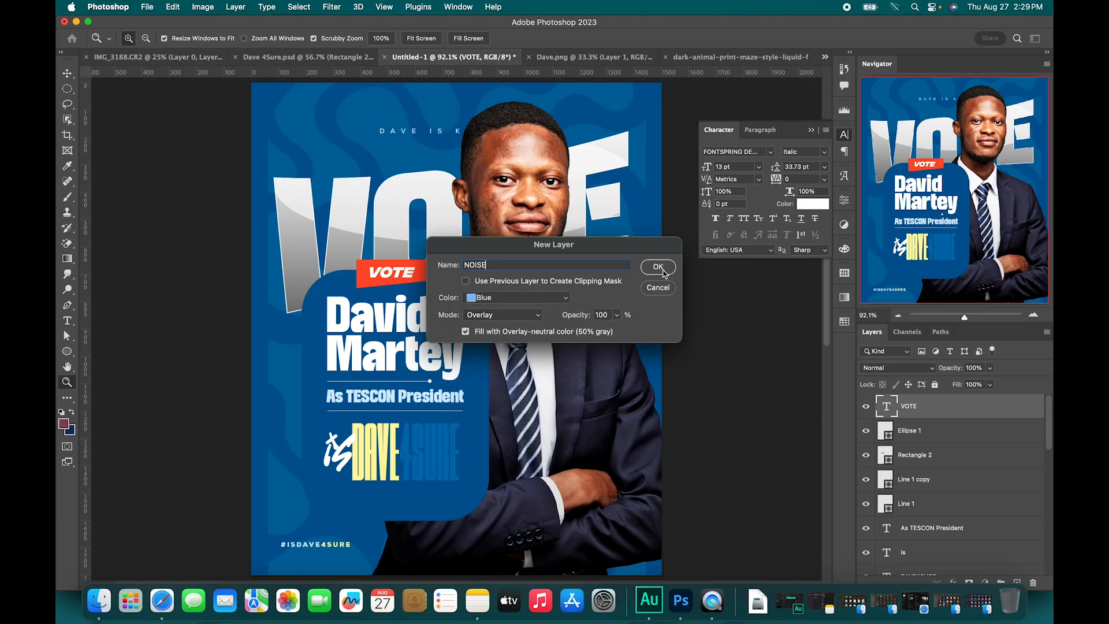
left_click(660, 268)
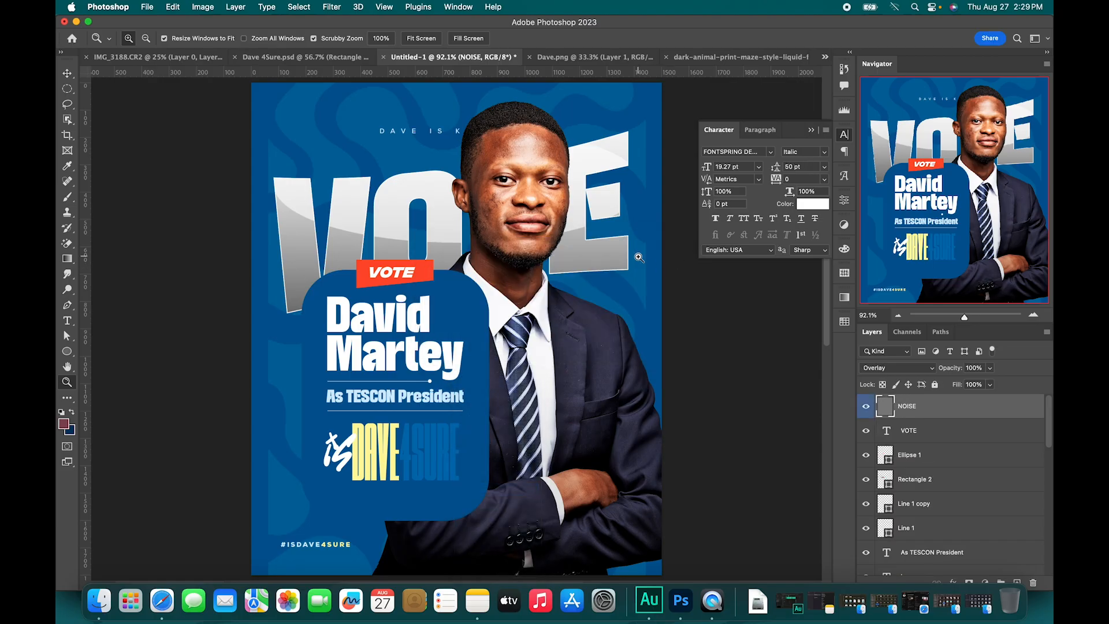
Apply the Add Noise filter to the NOISE layer with a 5% amount, Uniform distribution and Monochromatic enabled.
left_click(334, 8)
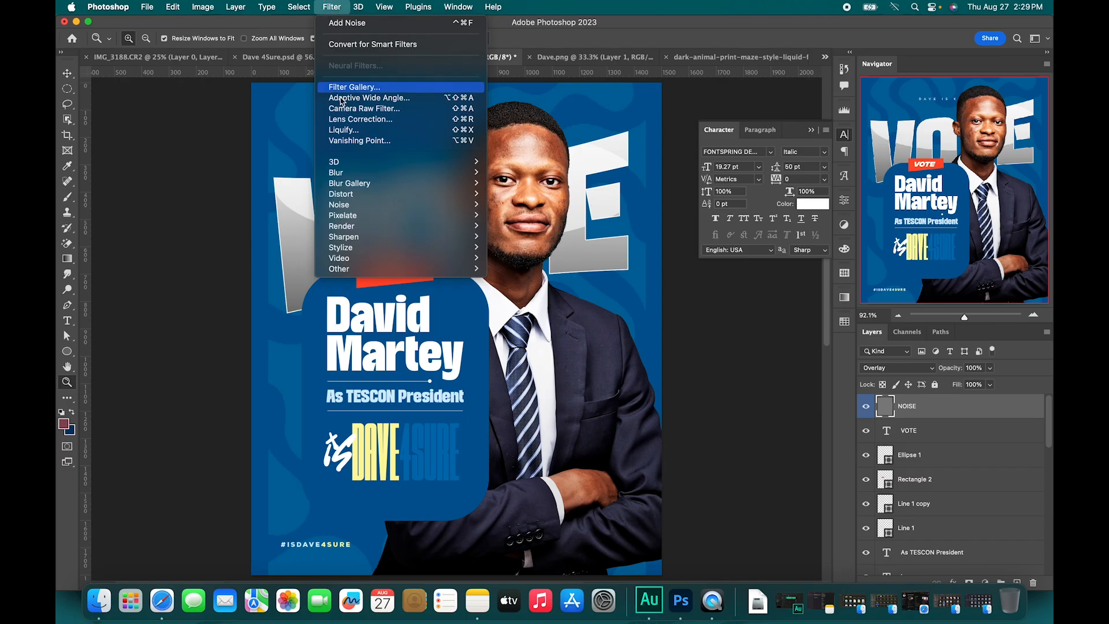
mouse_move(358, 205)
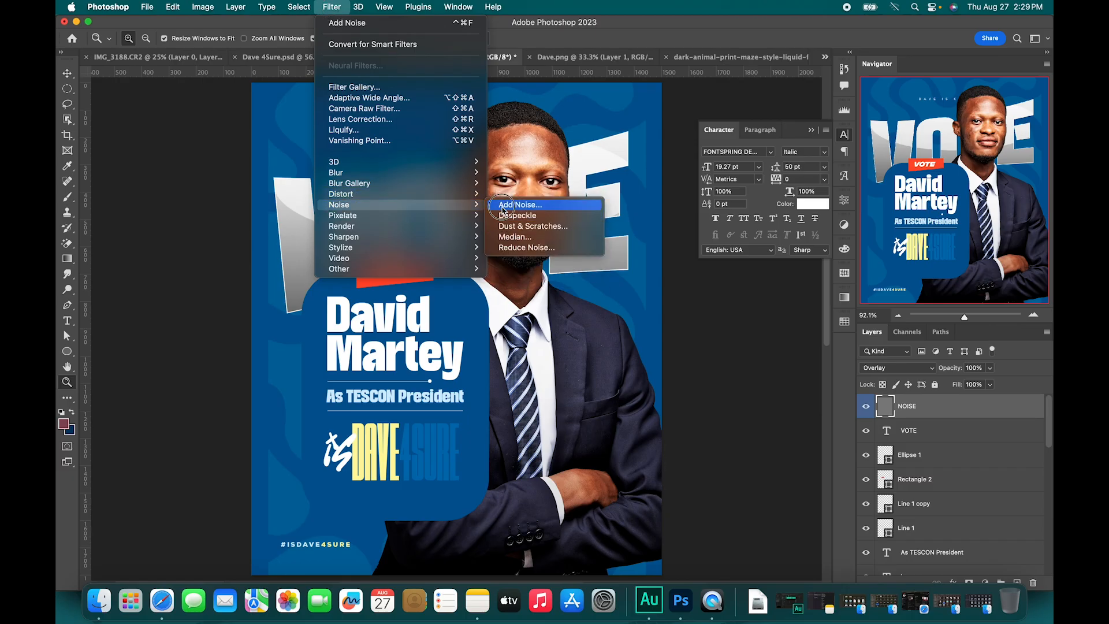
left_click(508, 205)
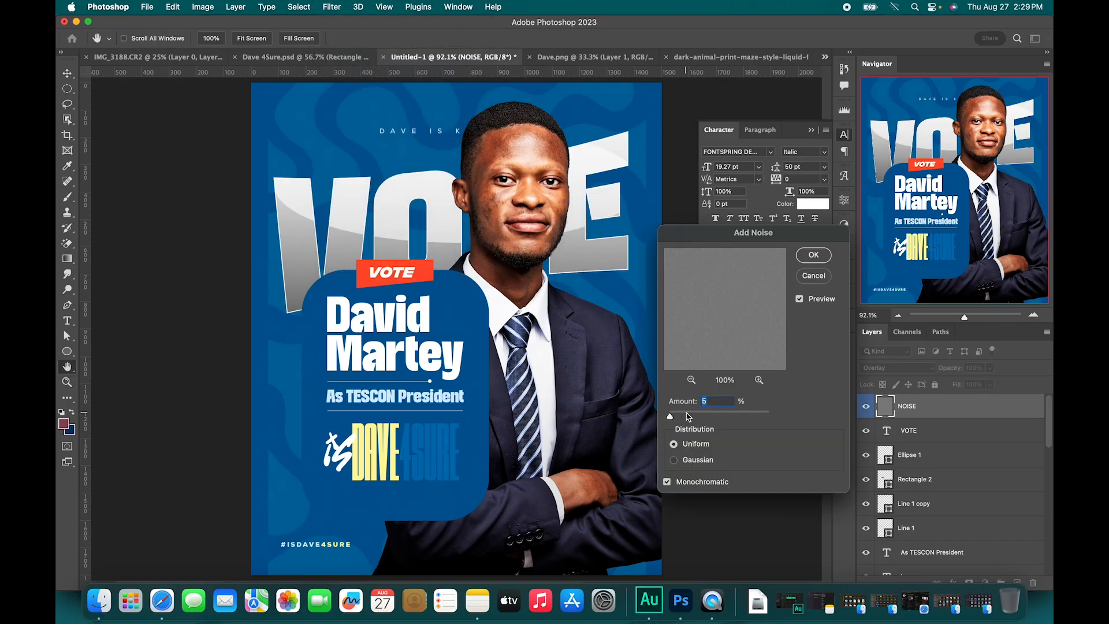
key("super+equal")
key("super+equal")
key("super+equal")
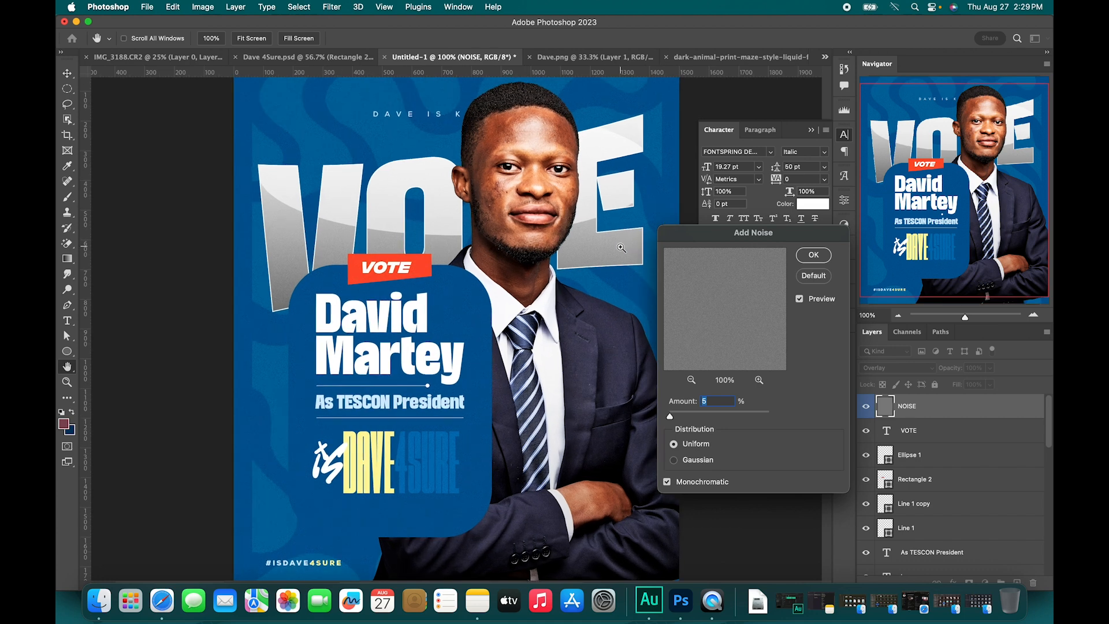
key("super+minus")
key("super+minus")
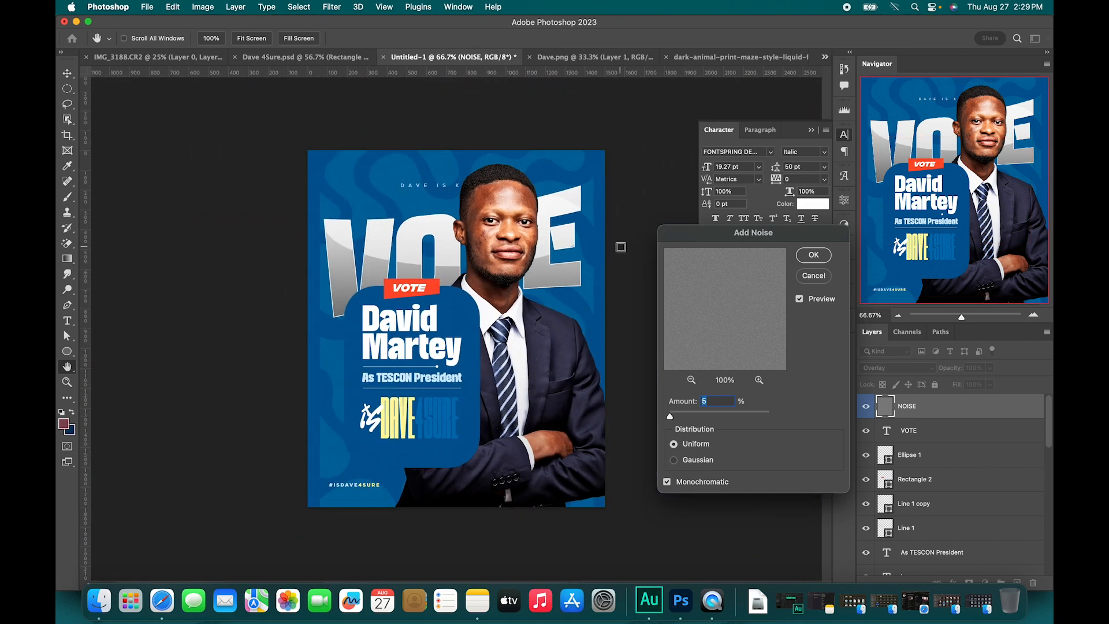
left_click(800, 256)
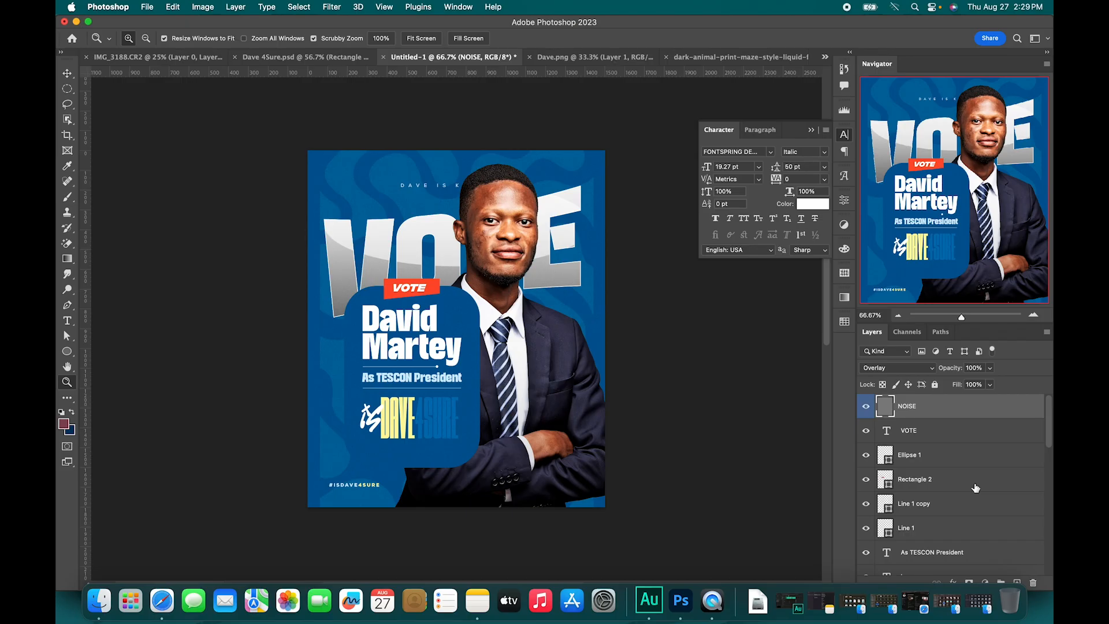
Stamp all visible layers into a new top layer and sharpen it with Unsharp Mask.
key("super+alt+shift+e")
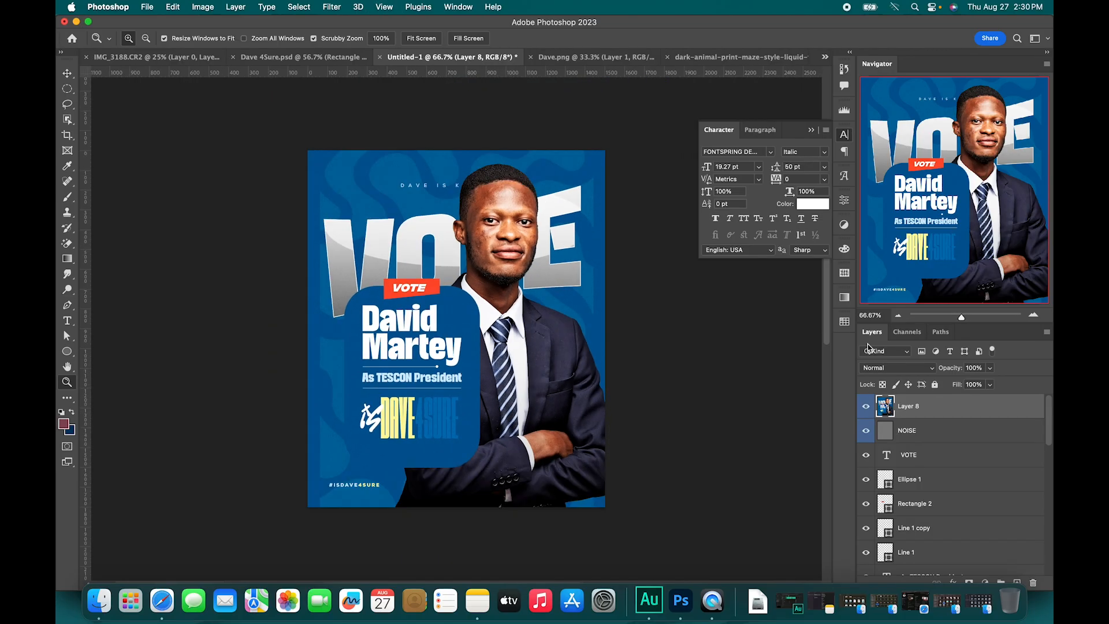
left_click(337, 7)
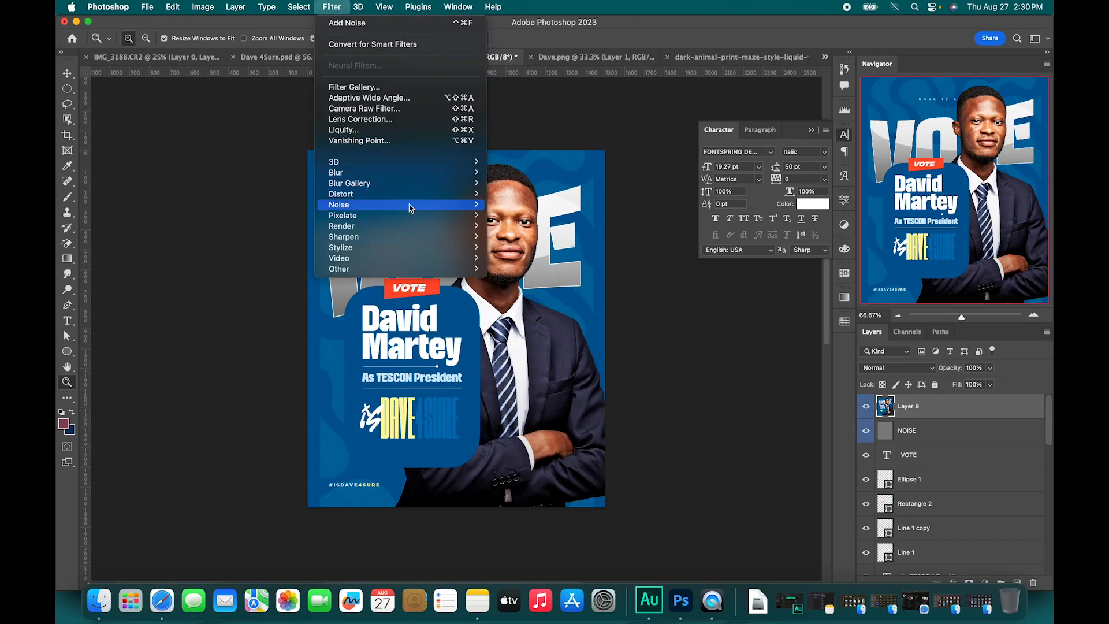
mouse_move(410, 237)
left_click(558, 280)
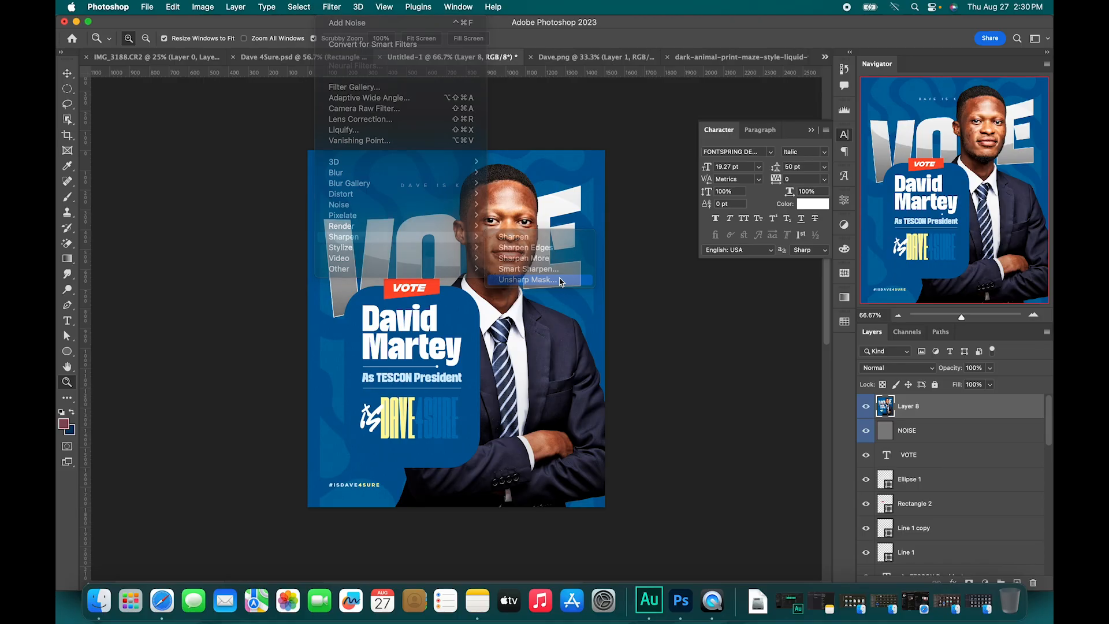
key("Return")
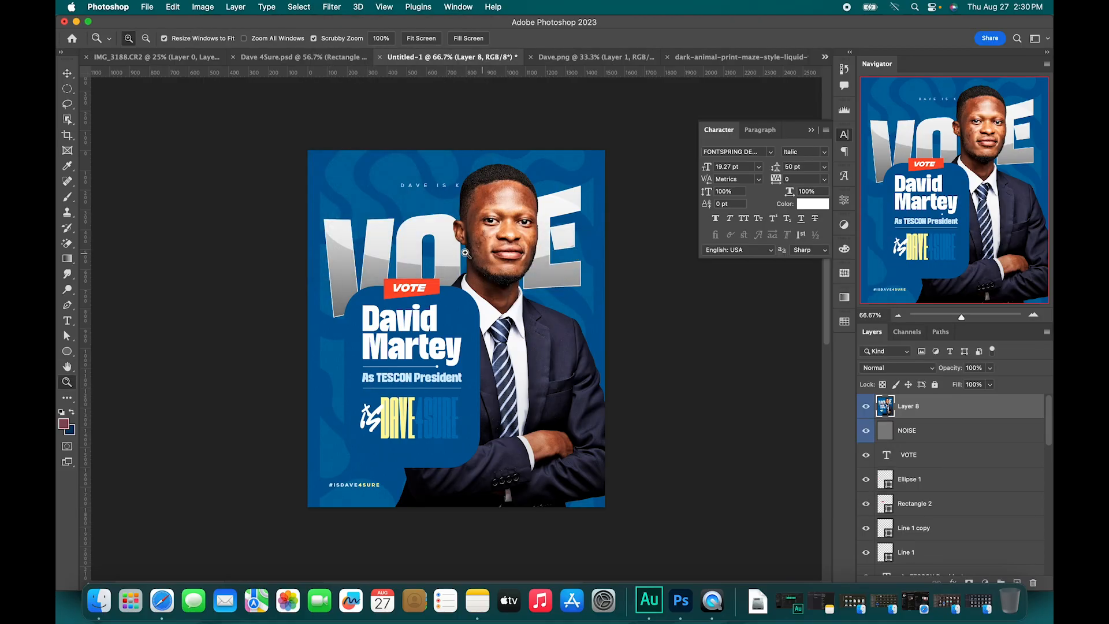
left_click_drag(455, 270, 486, 270)
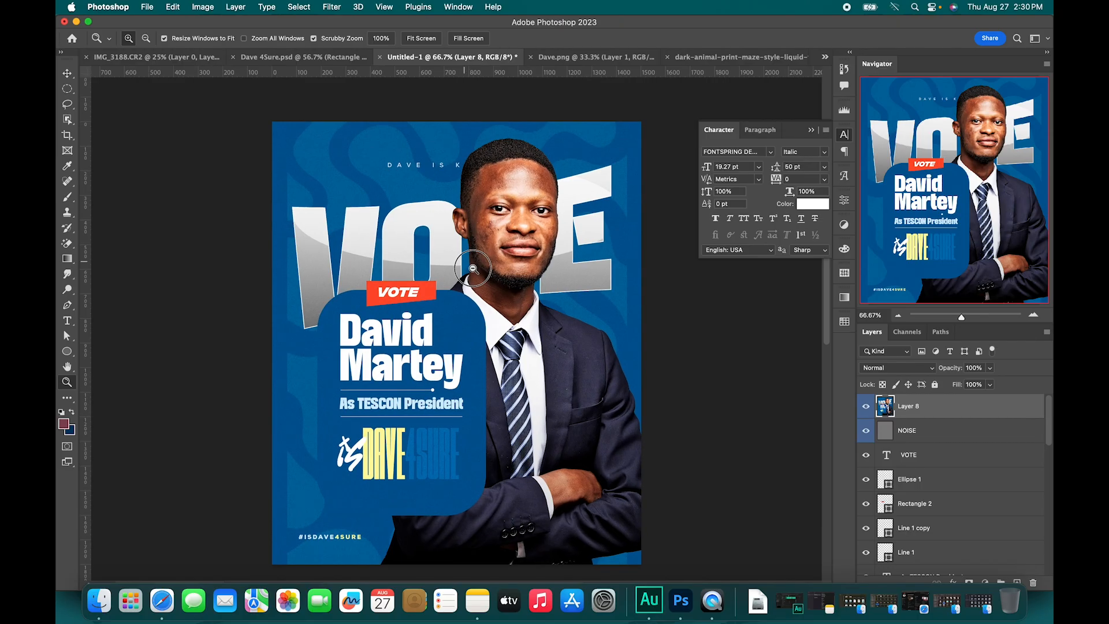
left_click(812, 131)
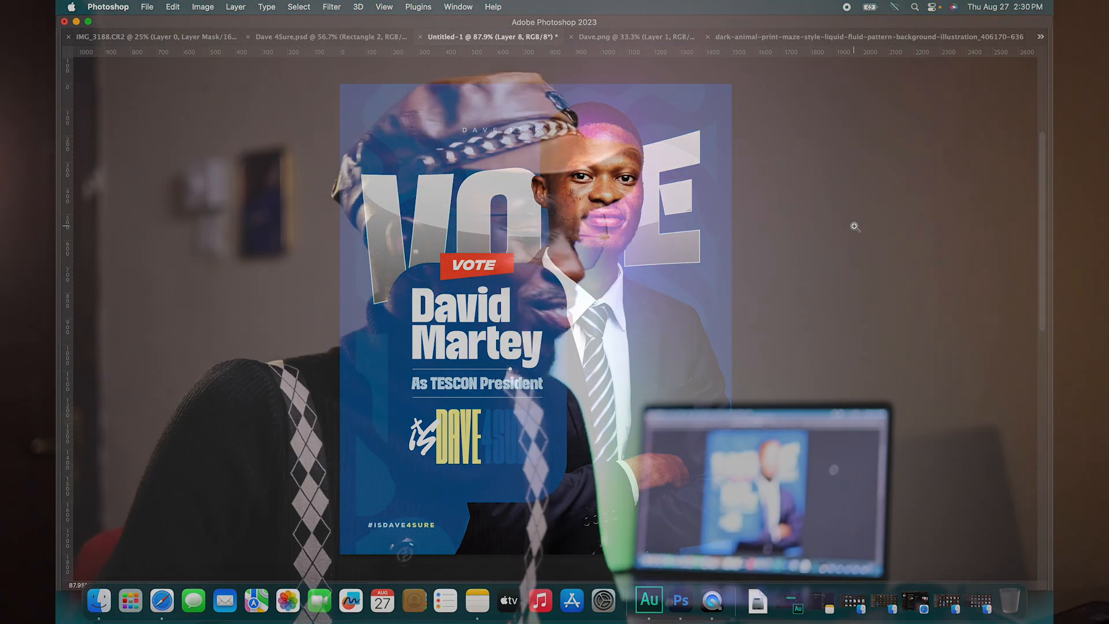